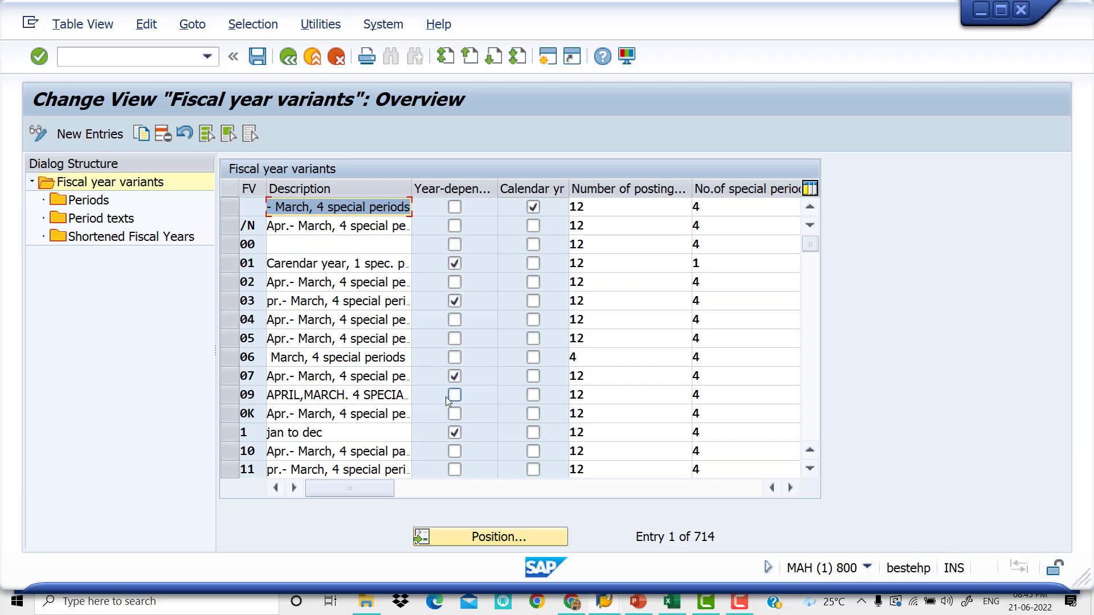
Locate fiscal year variant V3 in the overview and select its entry
{"action": "left_click", "coordinate": [508, 539]}
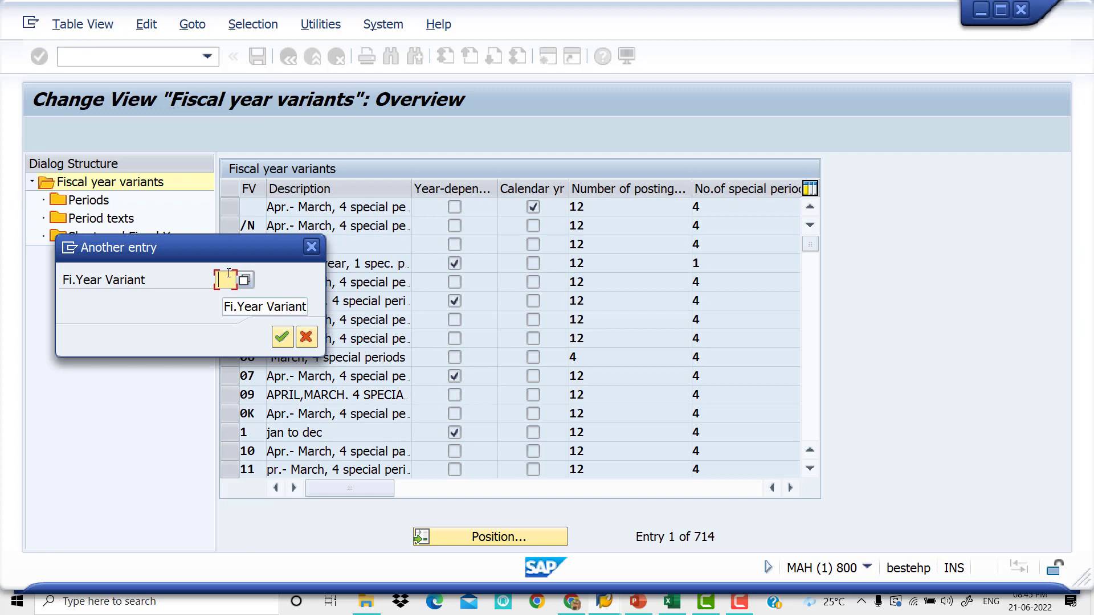
{"action": "type", "text": "V3"}
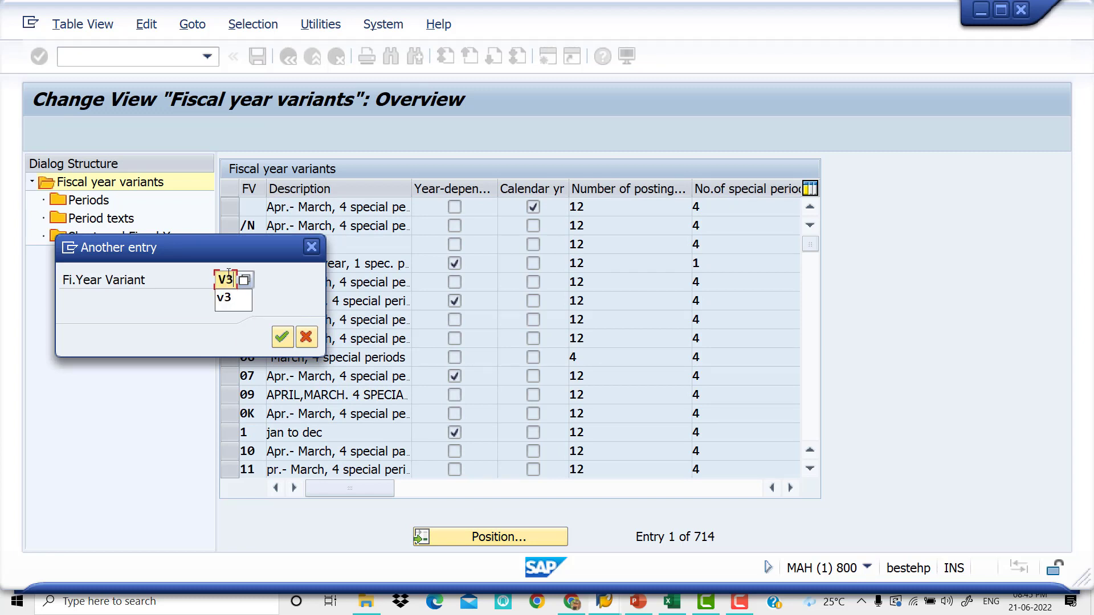
{"action": "key", "text": "Return"}
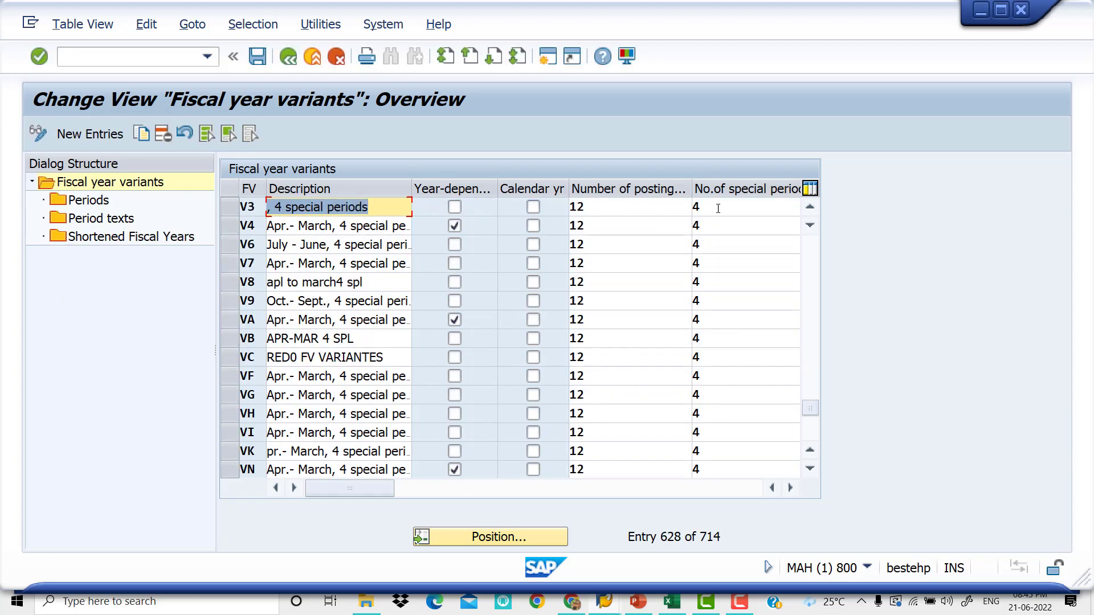
{"action": "left_click", "coordinate": [232, 209]}
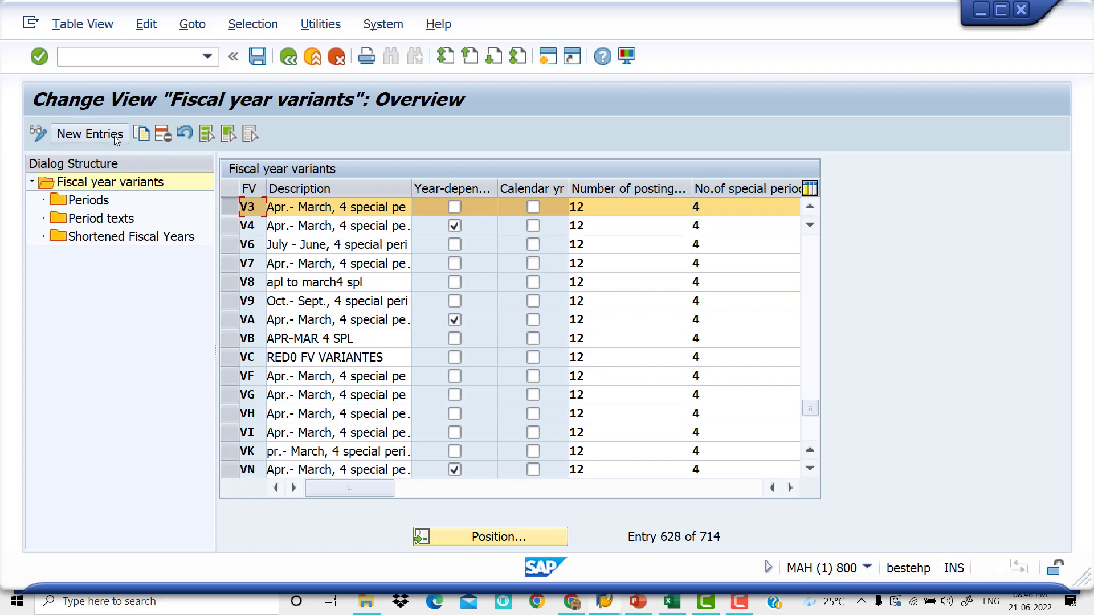
Copy fiscal year variant V3 as new variant ZP, including all dependent entries
{"action": "left_click", "coordinate": [145, 136]}
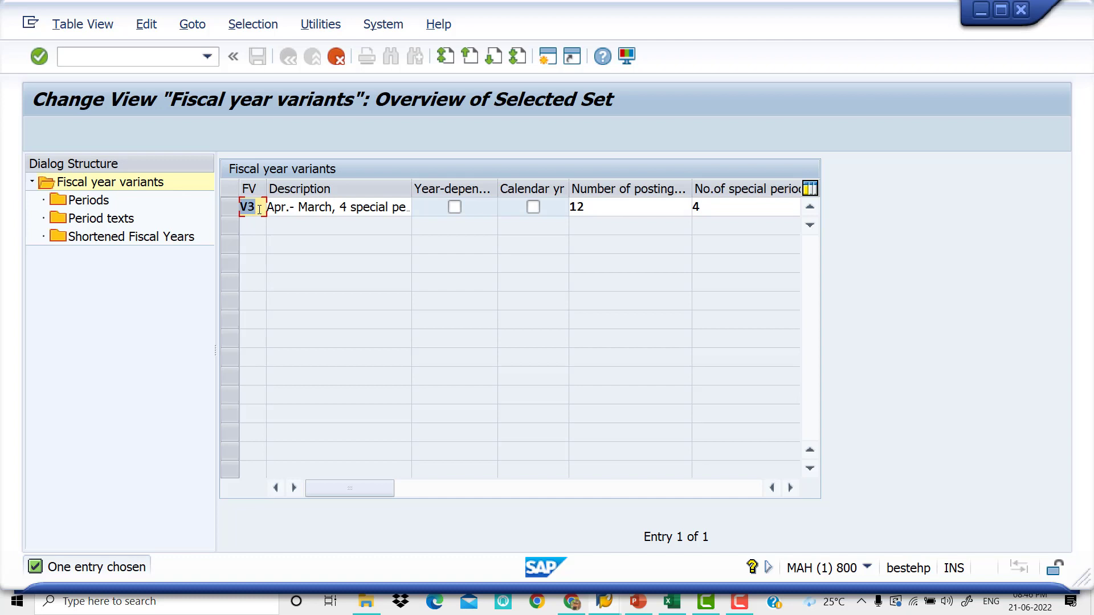
{"action": "key", "text": "BackSpace"}
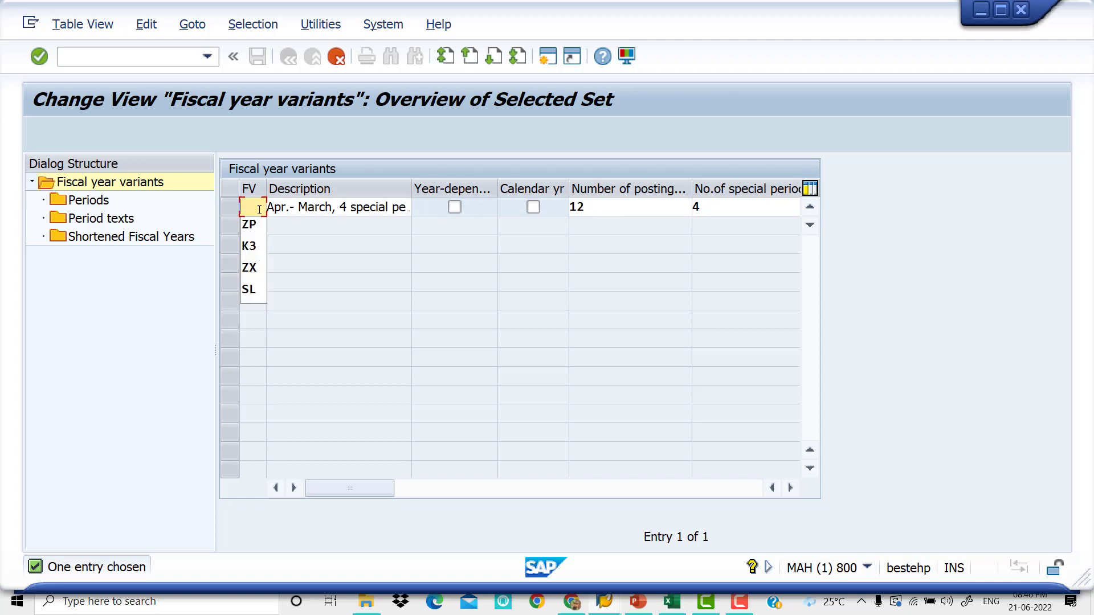
{"action": "key", "text": "Down"}
{"action": "key", "text": "Return"}
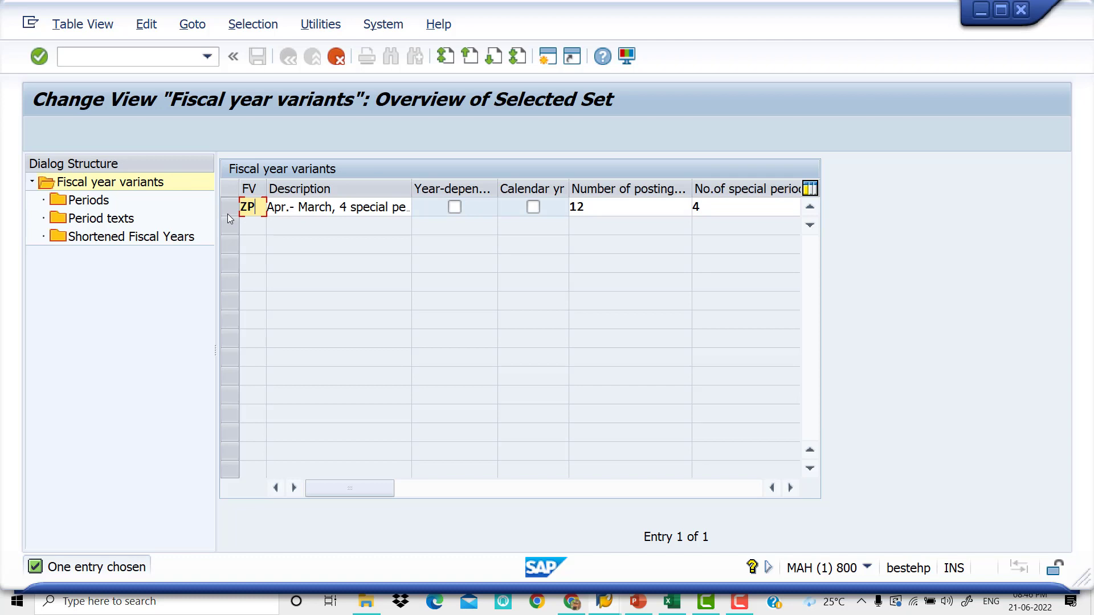
{"action": "key", "text": "F6"}
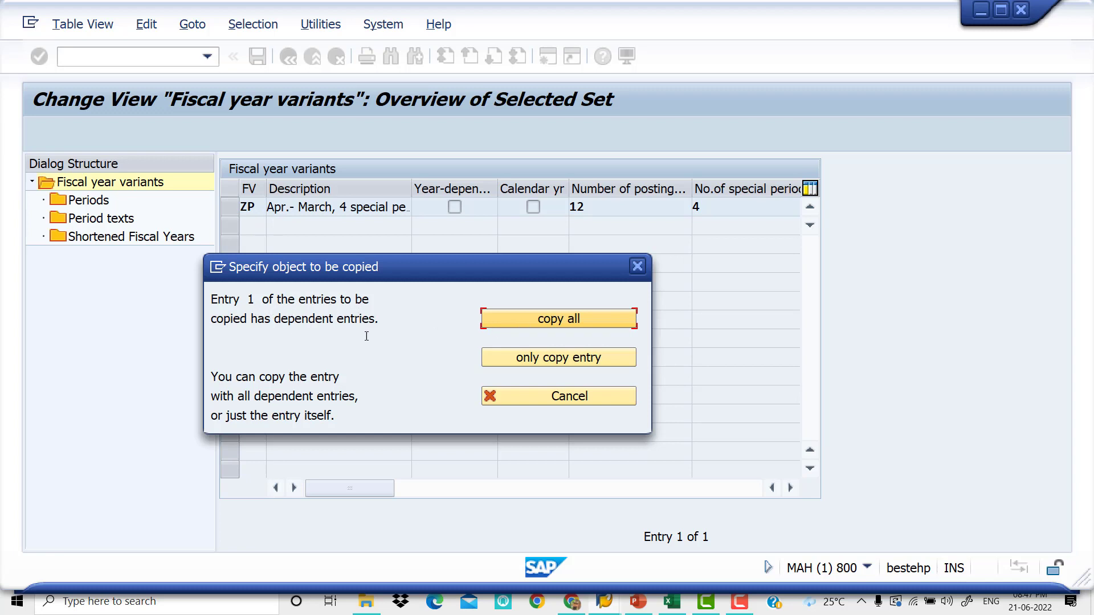
{"action": "left_click", "coordinate": [563, 322]}
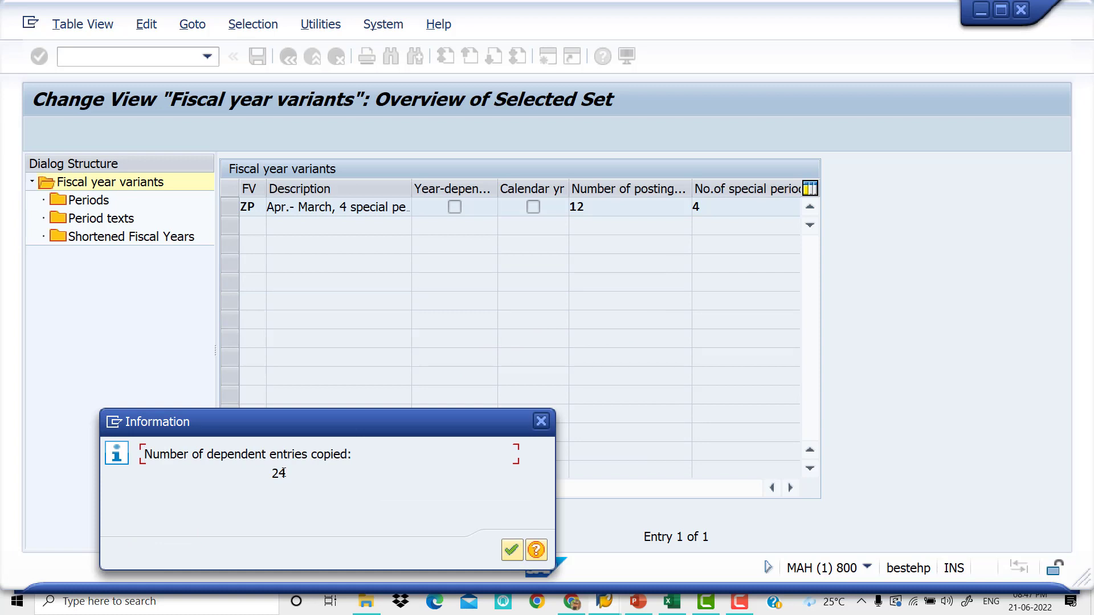
{"action": "left_click", "coordinate": [511, 551]}
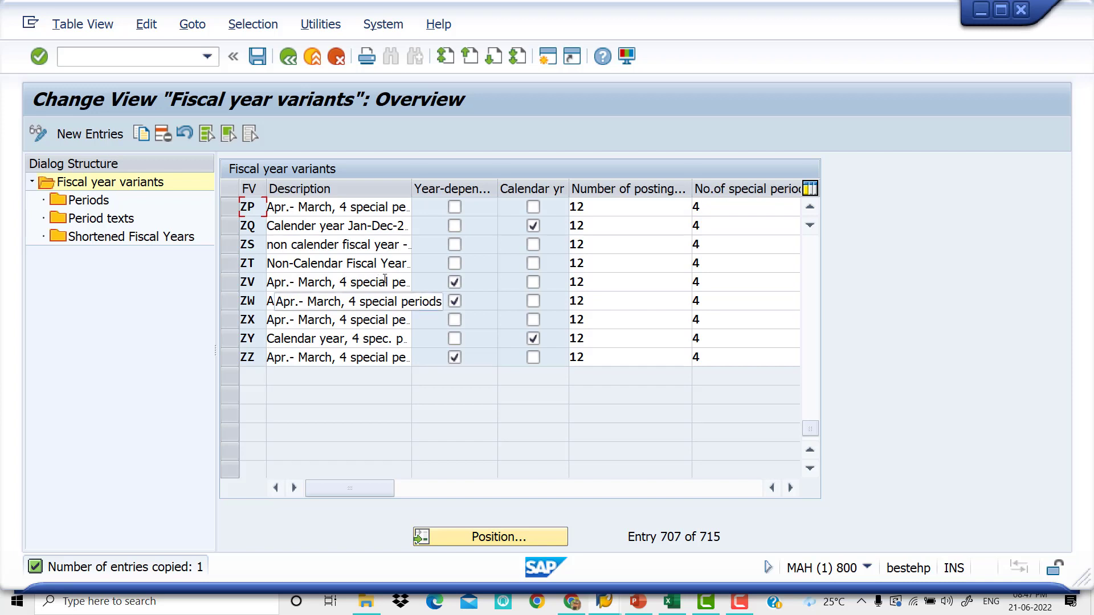
Request the periods of variant ZP and agree to save the copied data
{"action": "left_click", "coordinate": [231, 207]}
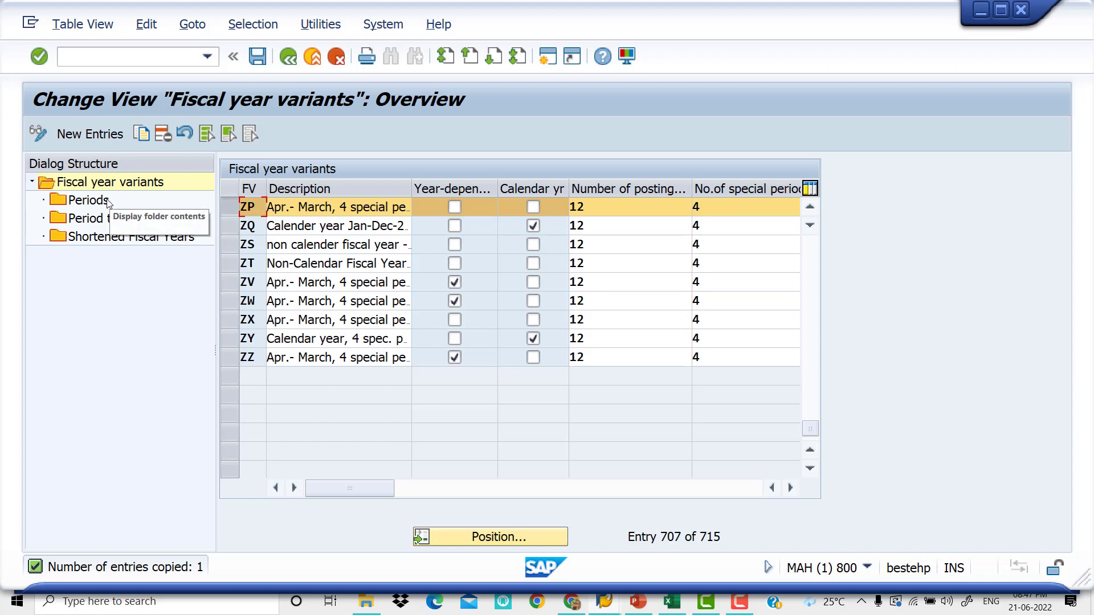
{"action": "left_click", "coordinate": [258, 56]}
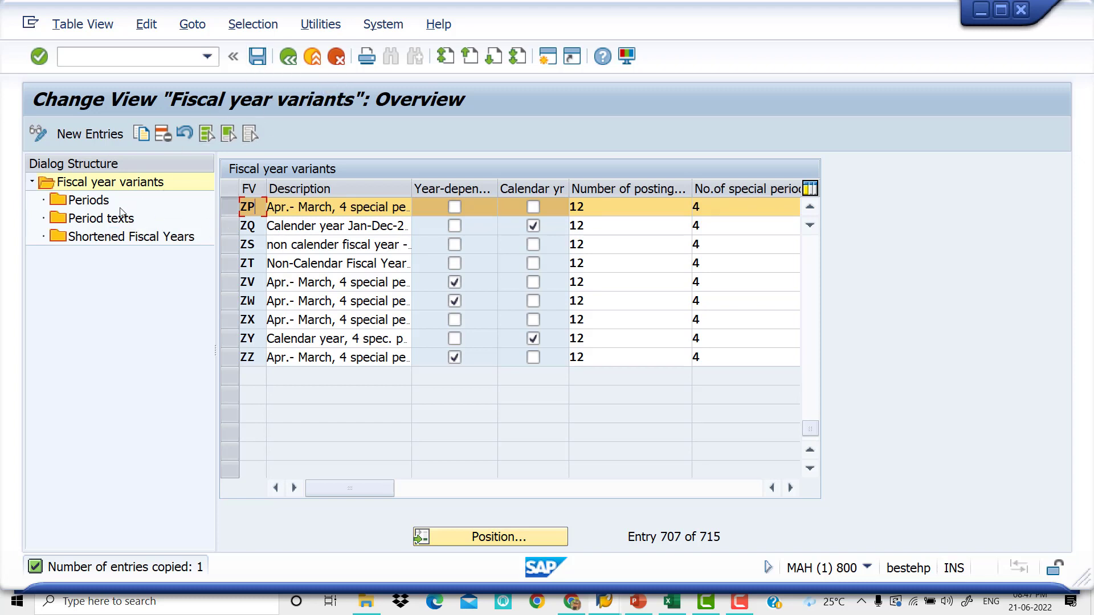
{"action": "left_click", "coordinate": [231, 209]}
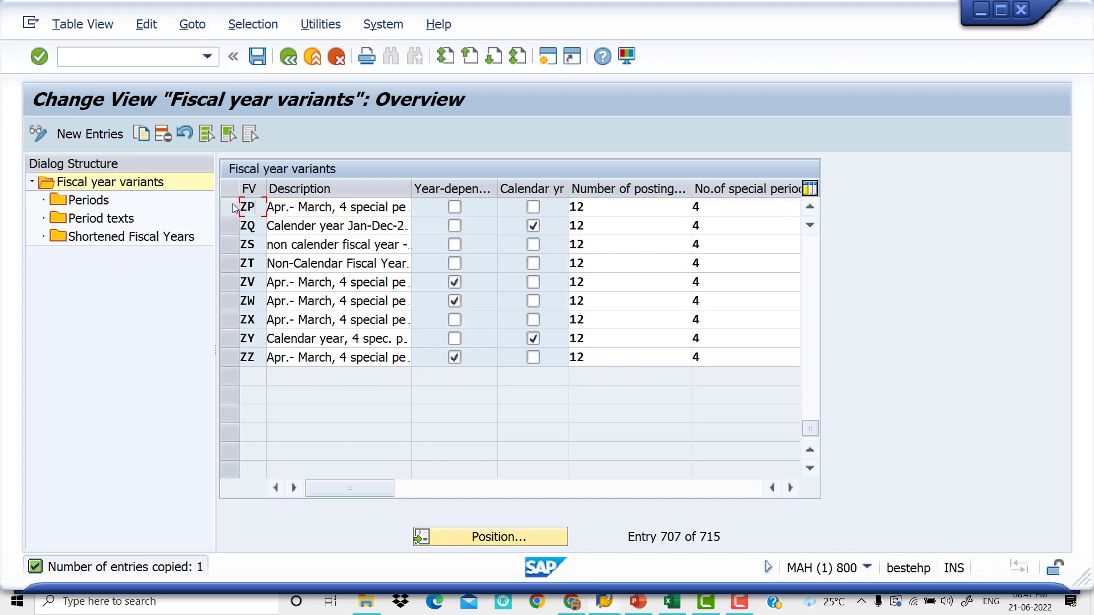
{"action": "left_click", "coordinate": [232, 209]}
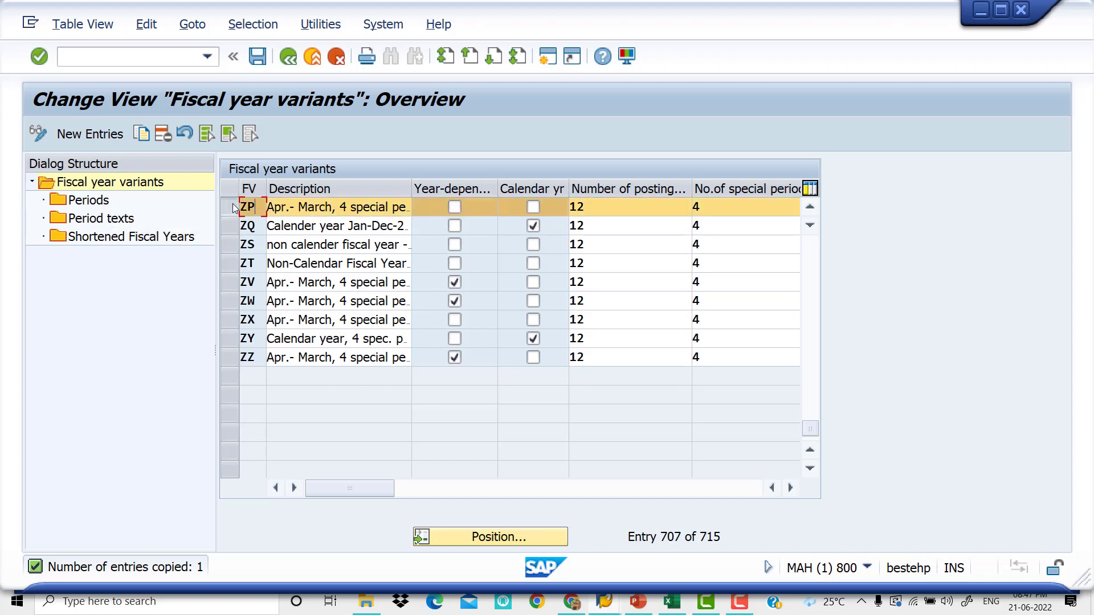
{"action": "left_click", "coordinate": [100, 202]}
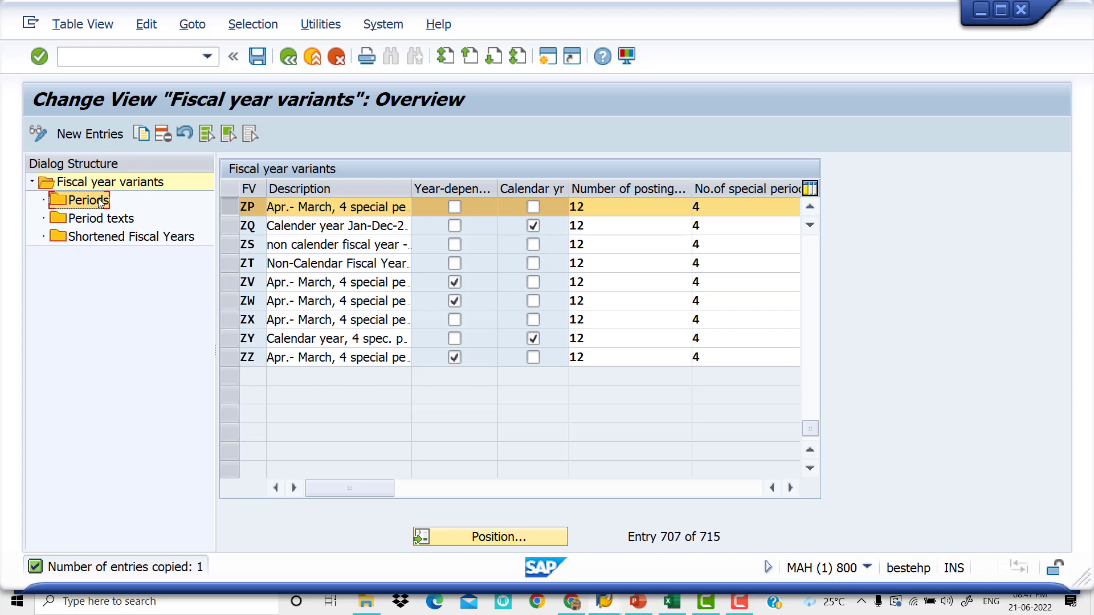
{"action": "double_click", "coordinate": [100, 202]}
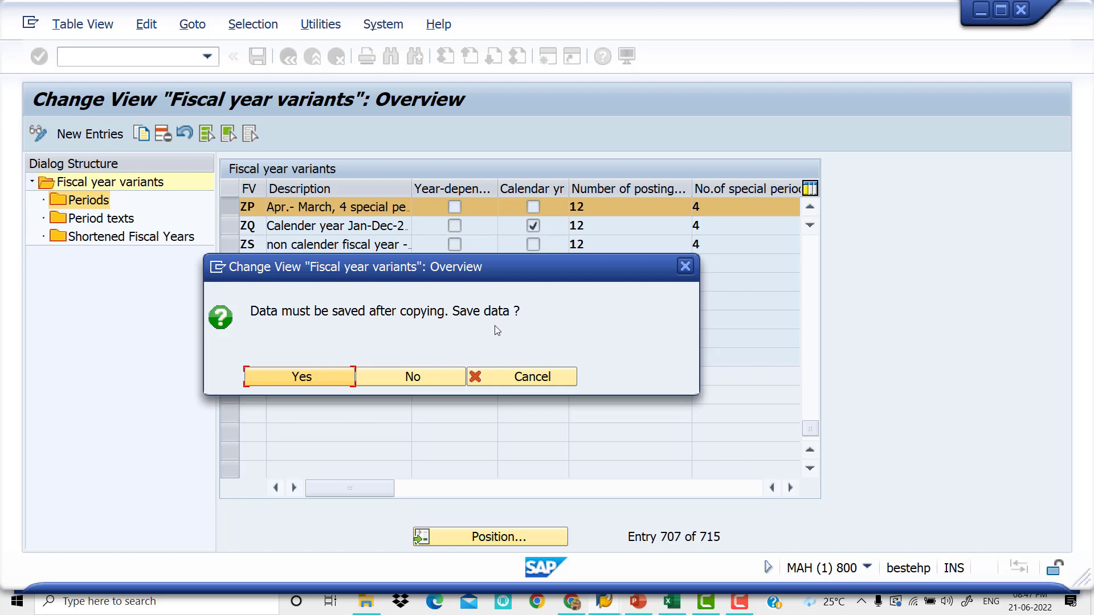
{"action": "left_click", "coordinate": [311, 380]}
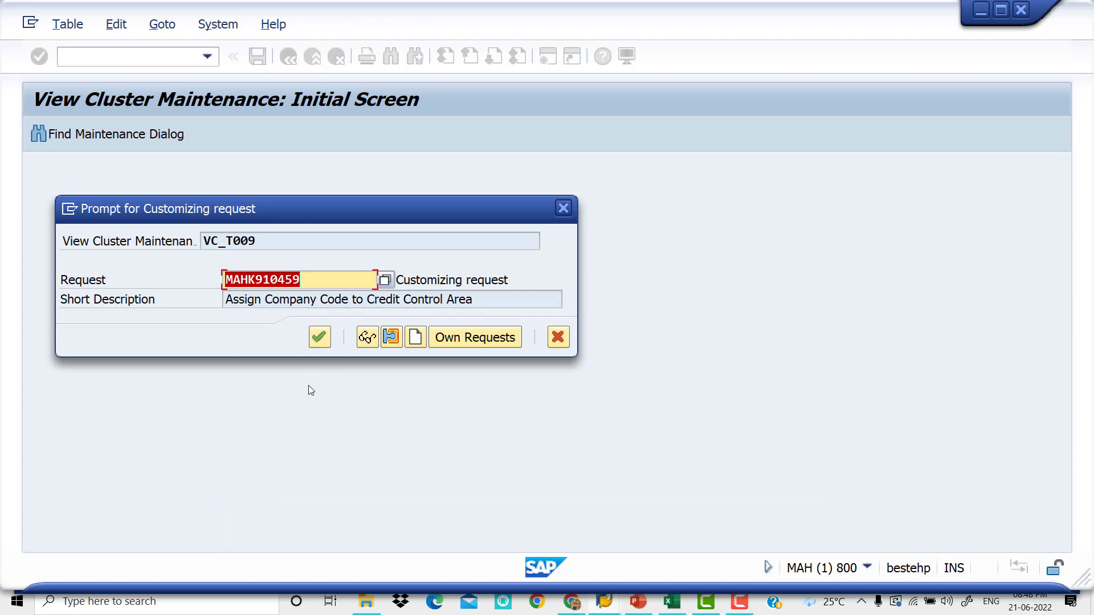
Create a customizing request described as "GLOBAL SETTINGS FISCAL YEAR VARIANT" and save the copied variant under it
{"action": "left_click", "coordinate": [418, 339]}
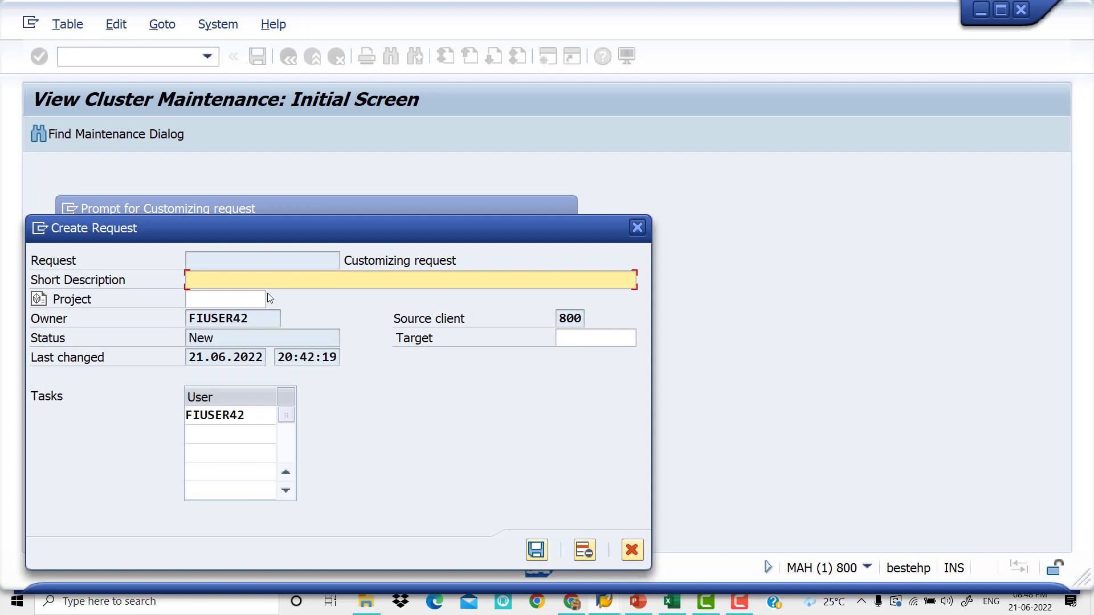
{"action": "type", "text": "BAL SETTINGS"}
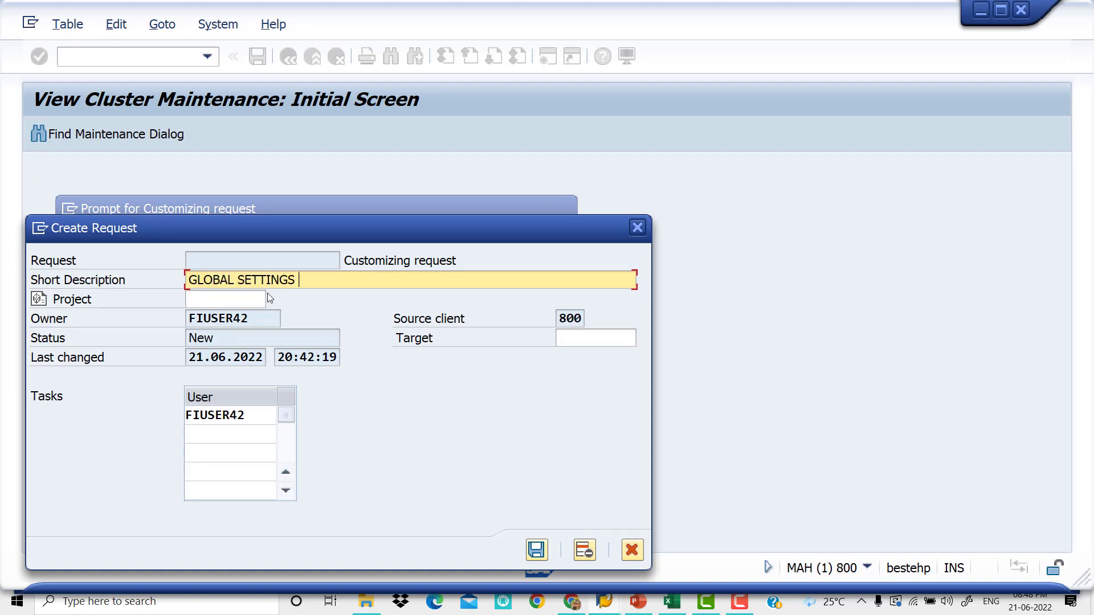
{"action": "type", "text": " FISCAL YEAR VARIANT"}
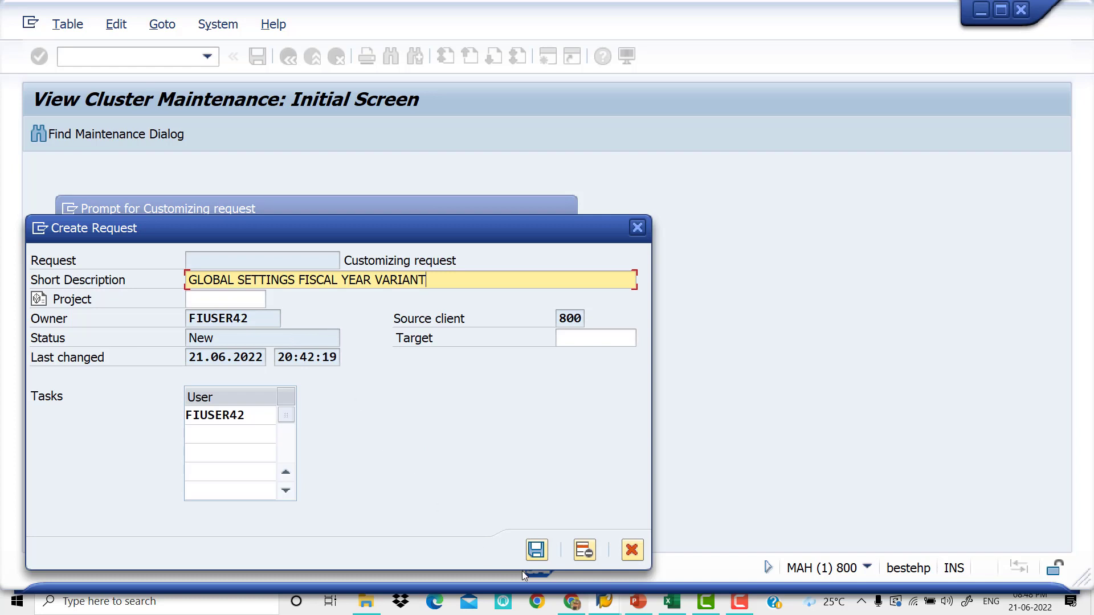
{"action": "left_click", "coordinate": [537, 555]}
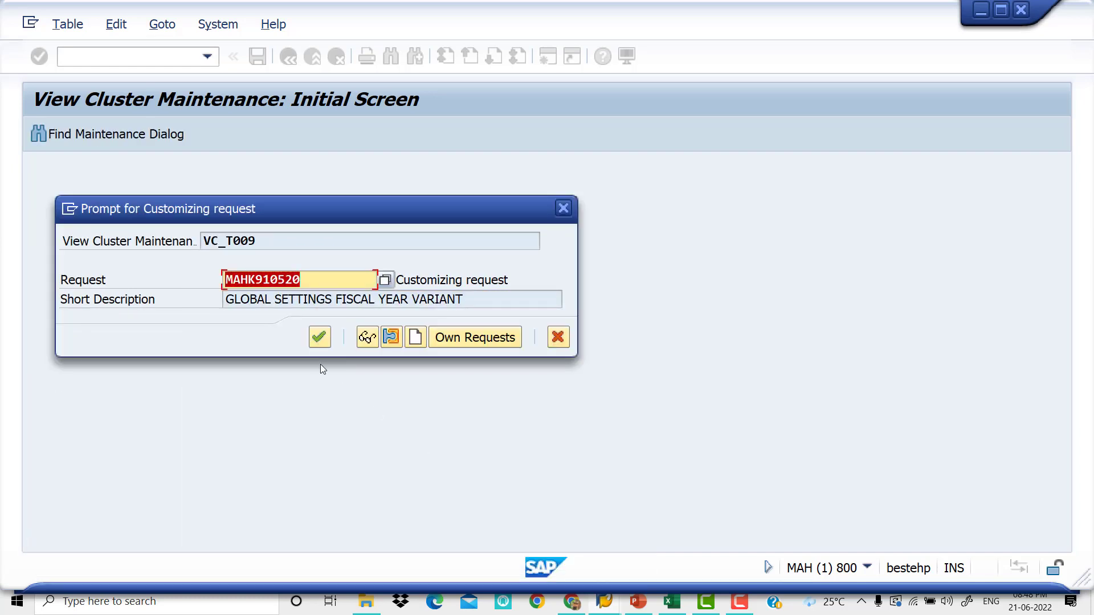
{"action": "left_click", "coordinate": [320, 338]}
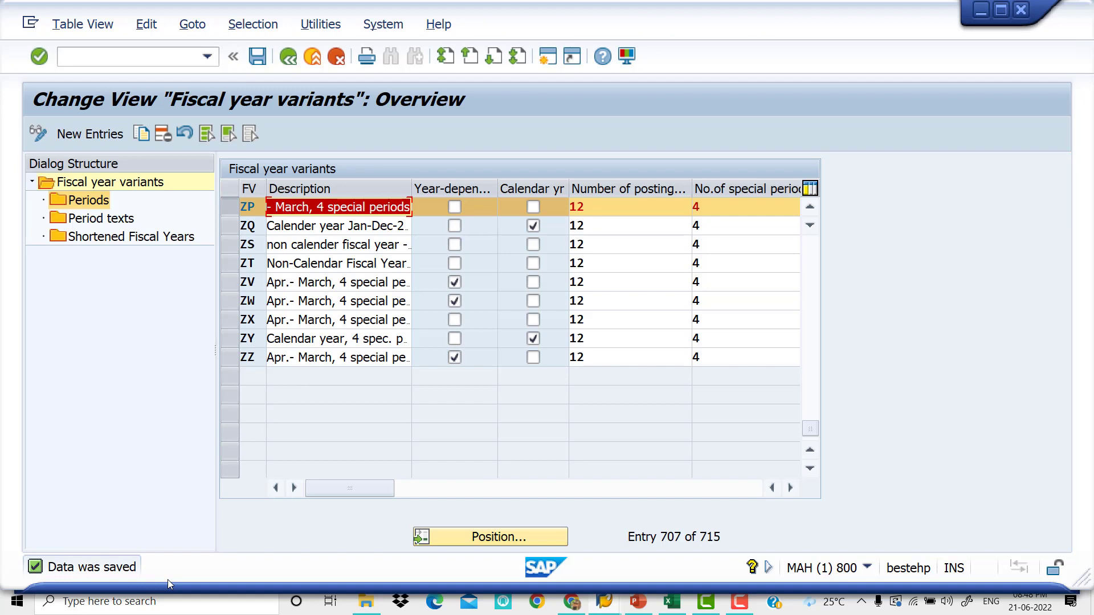
Open the periods of variant ZP and review the month, day, period and year shift assignments across the whole year
{"action": "left_click", "coordinate": [231, 209]}
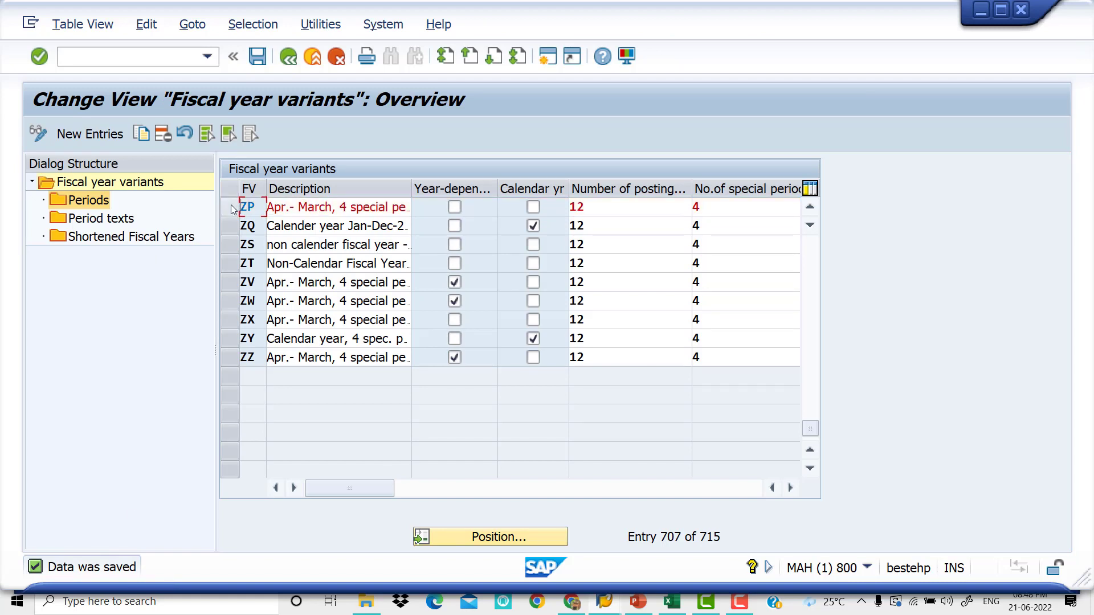
{"action": "left_click", "coordinate": [231, 209]}
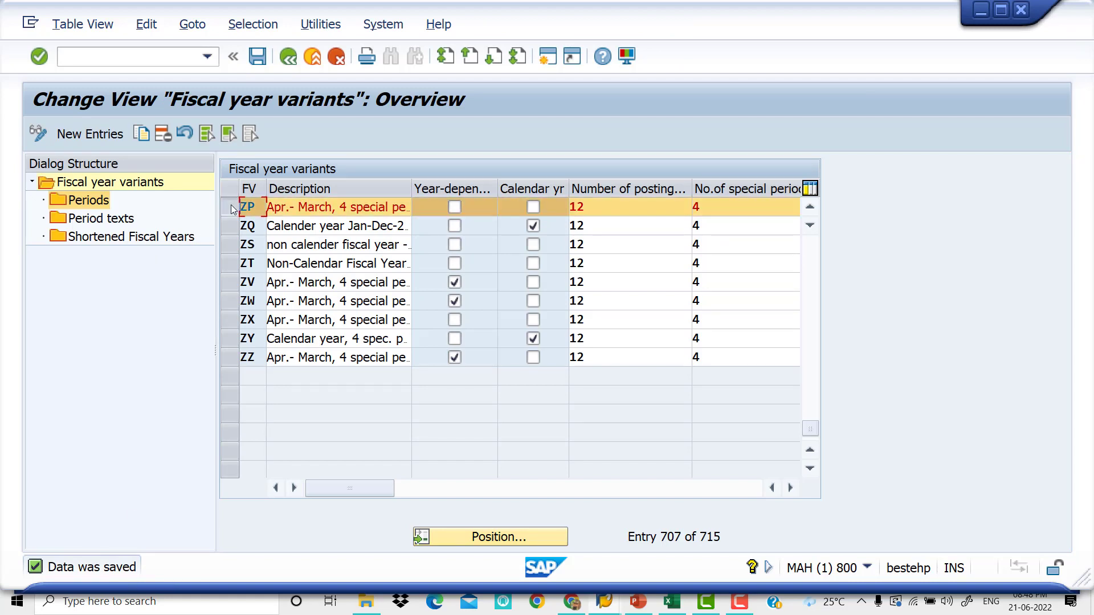
{"action": "double_click", "coordinate": [88, 201]}
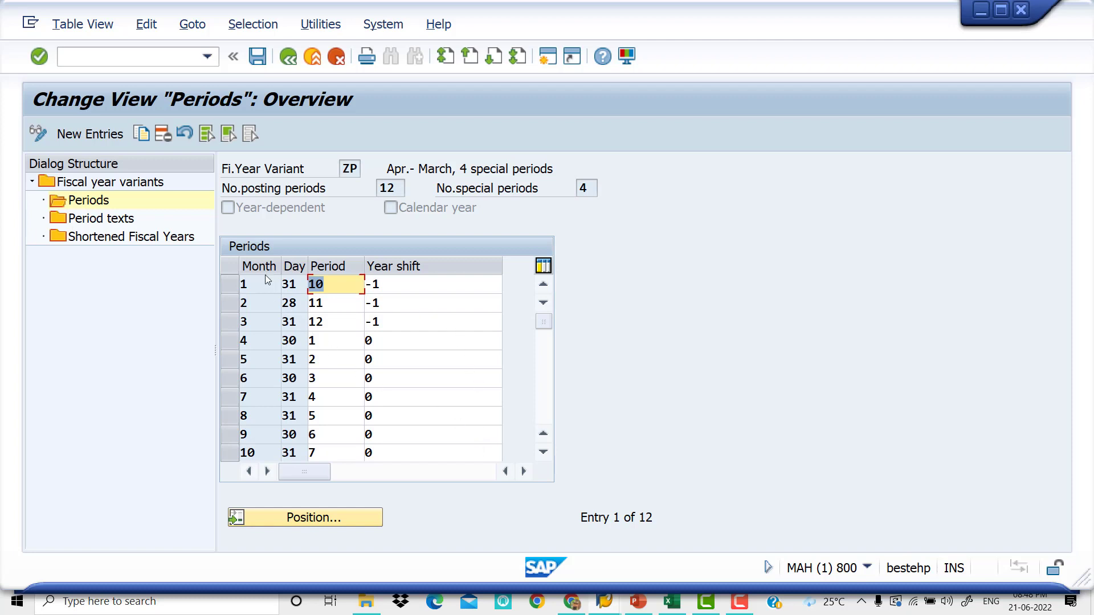
{"action": "left_click", "coordinate": [544, 453]}
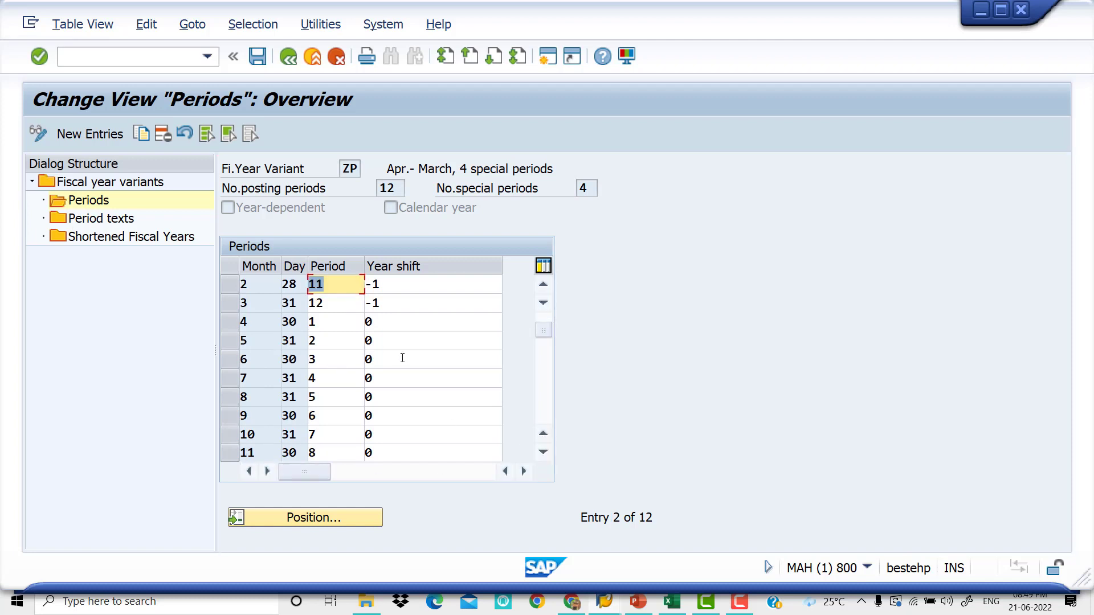
{"action": "left_click", "coordinate": [544, 454]}
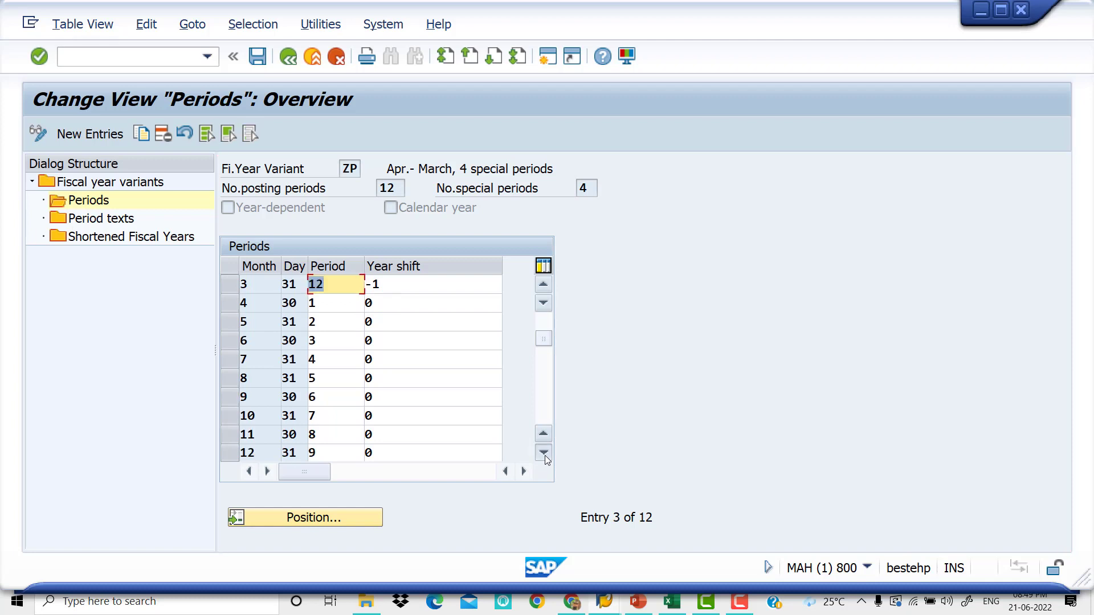
{"action": "left_click", "coordinate": [544, 453]}
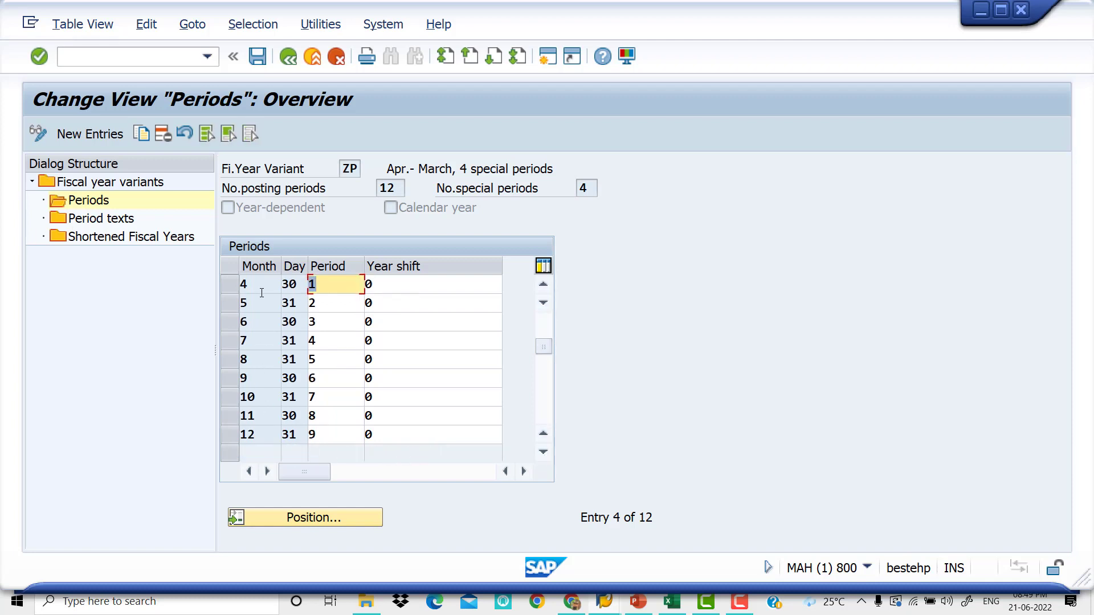
{"action": "left_click", "coordinate": [545, 306]}
{"action": "left_click", "coordinate": [544, 305]}
{"action": "left_click", "coordinate": [543, 287]}
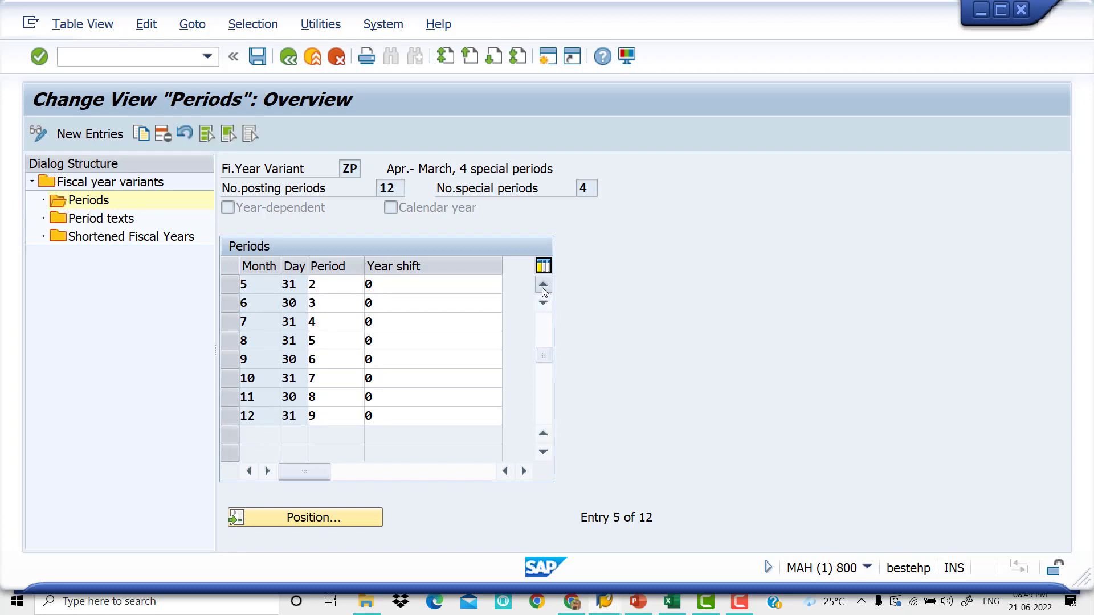
{"action": "left_click", "coordinate": [544, 286]}
{"action": "left_click", "coordinate": [544, 287]}
{"action": "left_click", "coordinate": [543, 286]}
{"action": "left_click", "coordinate": [544, 287]}
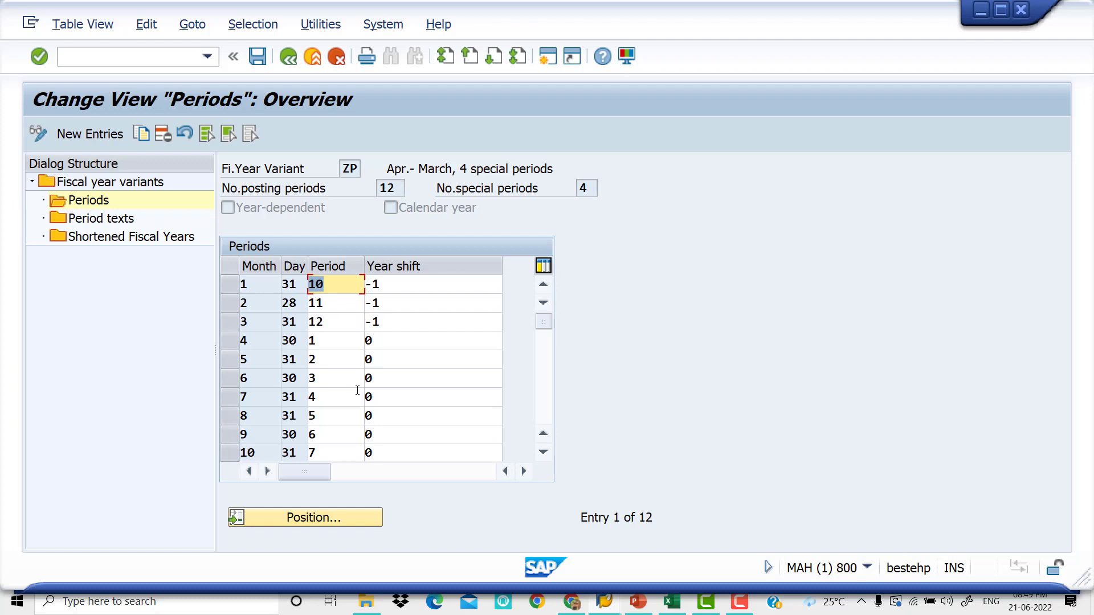
Examine how calendar months 4 and 5 are assigned to posting periods in variant ZP
{"action": "left_click", "coordinate": [254, 344]}
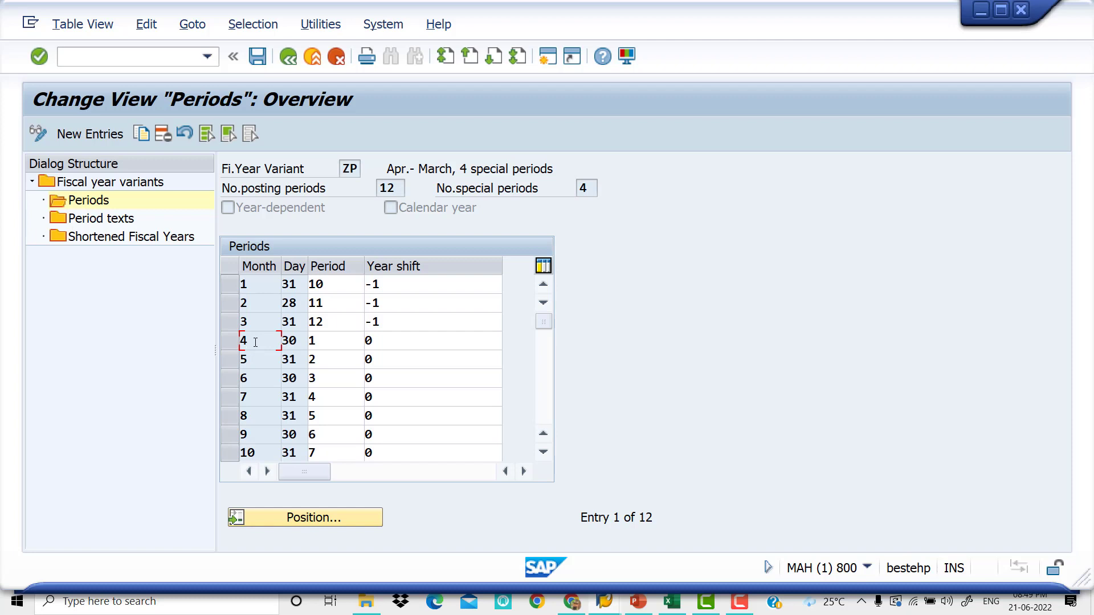
{"action": "left_click", "coordinate": [295, 343]}
{"action": "left_click", "coordinate": [326, 344]}
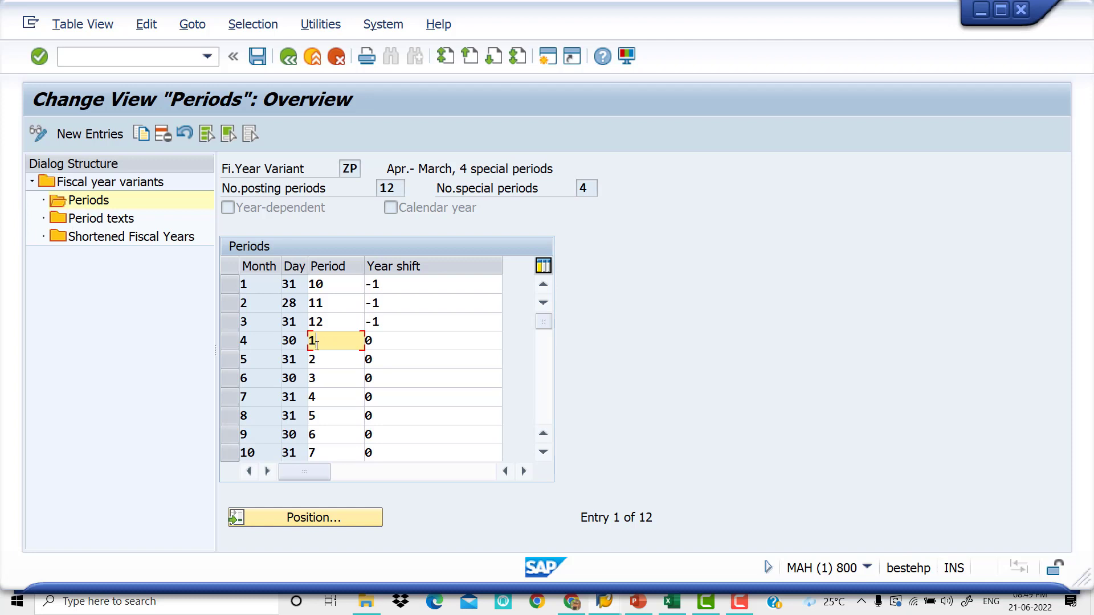
{"action": "left_click", "coordinate": [260, 361]}
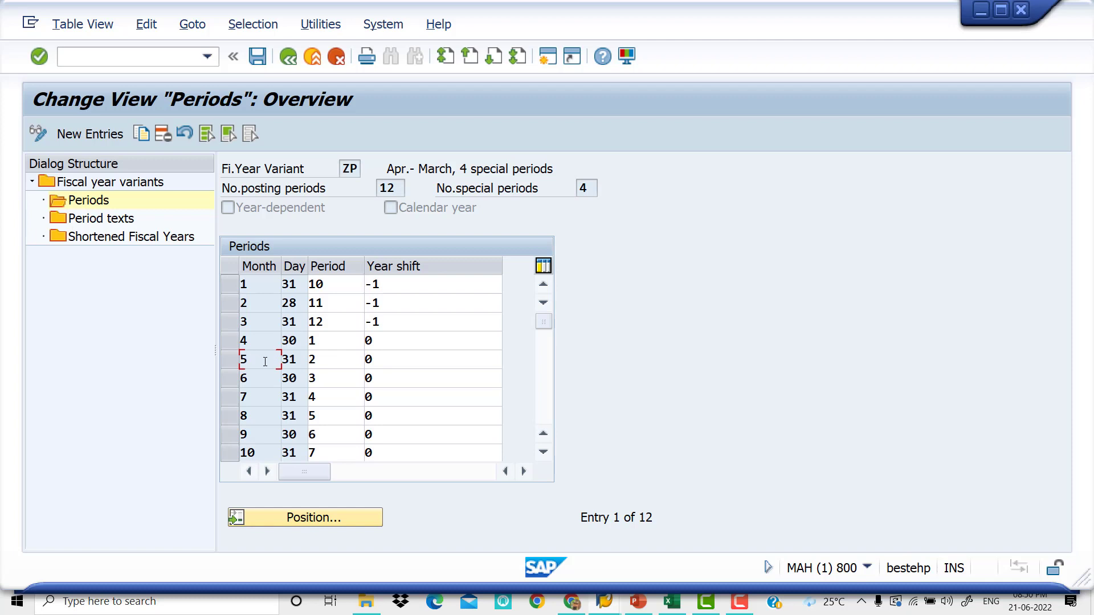
{"action": "left_click", "coordinate": [335, 364]}
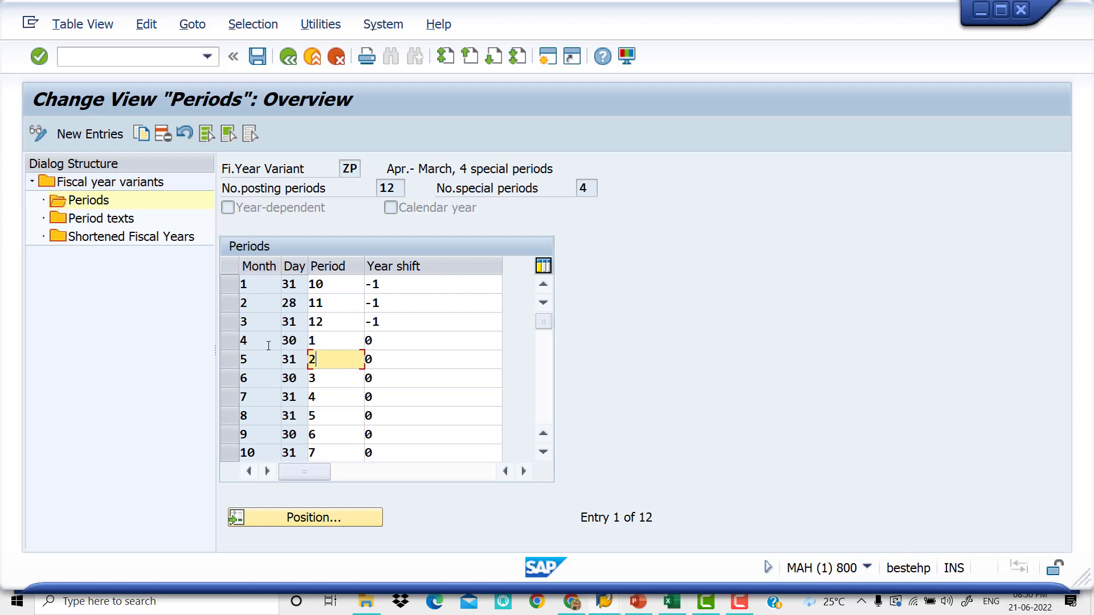
{"action": "left_click", "coordinate": [336, 341]}
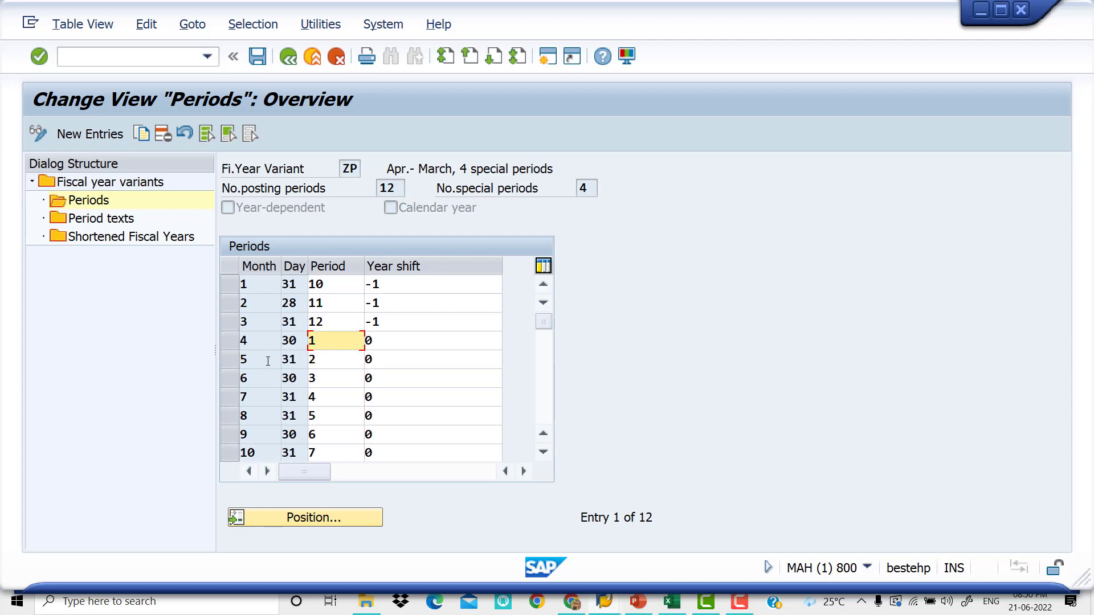
Examine how calendar months 5 through 12 are assigned to posting periods in variant ZP
{"action": "key", "text": "Down"}
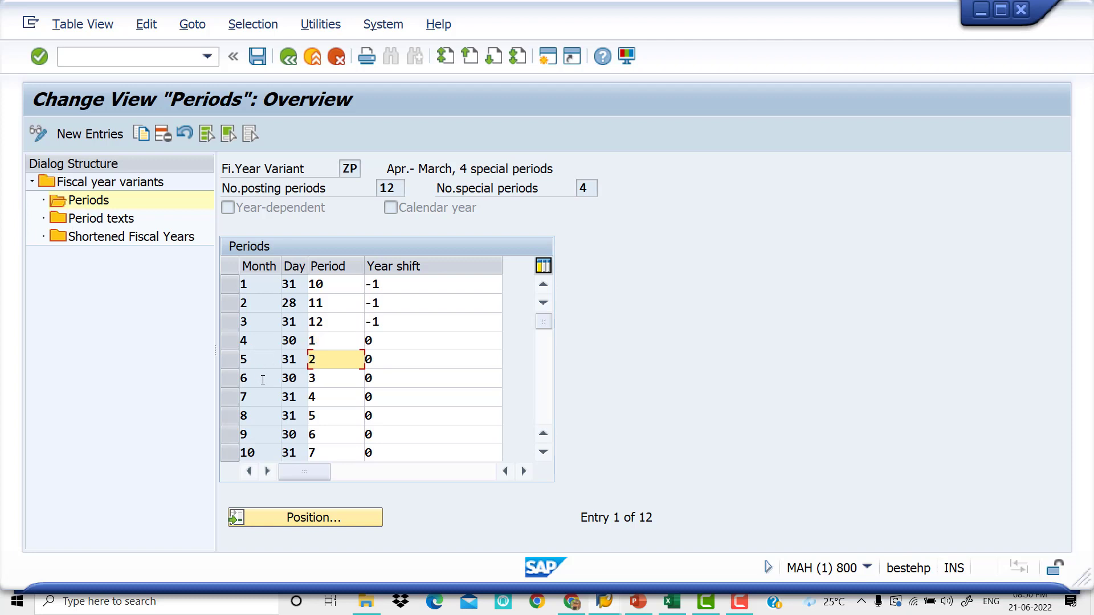
{"action": "left_click", "coordinate": [329, 380]}
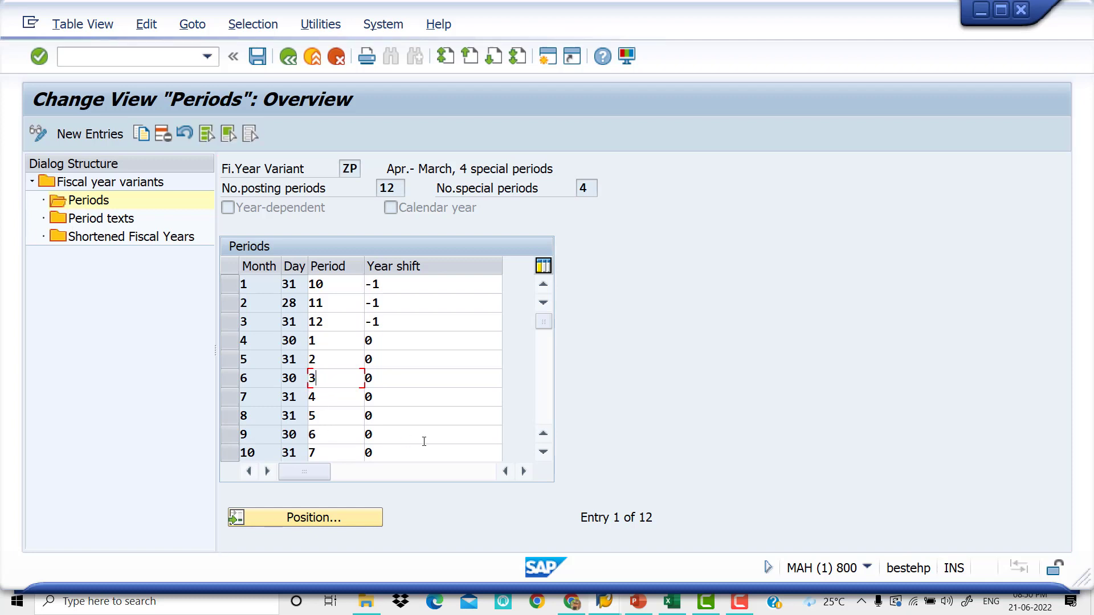
{"action": "scroll", "coordinate": [539, 437], "scroll_direction": "down", "scroll_amount": 1}
{"action": "scroll", "coordinate": [325, 415], "scroll_direction": "down", "scroll_amount": 1}
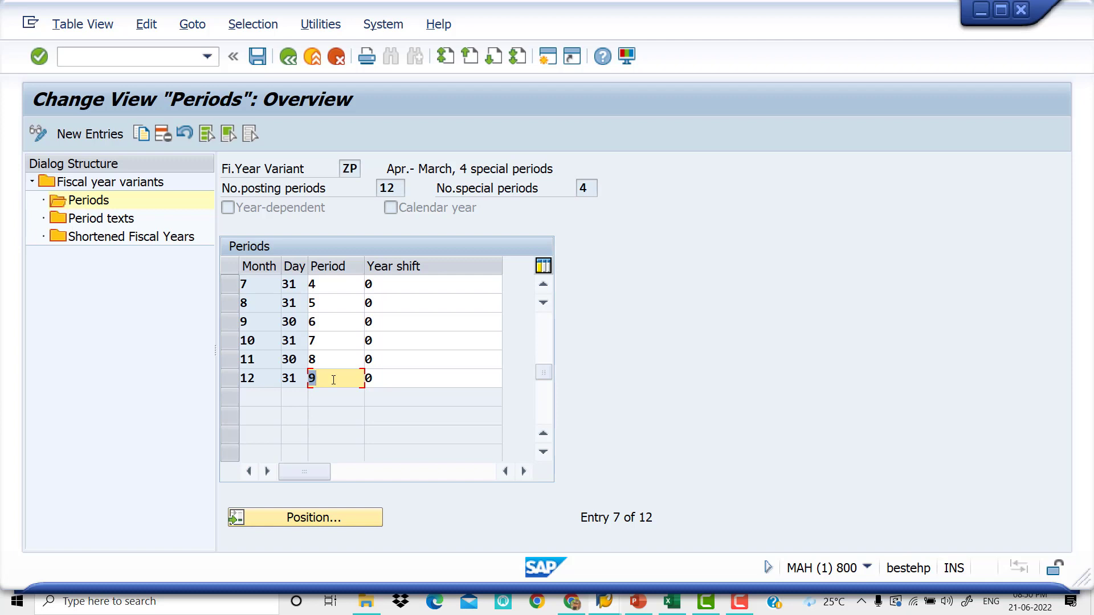
{"action": "left_click", "coordinate": [543, 302]}
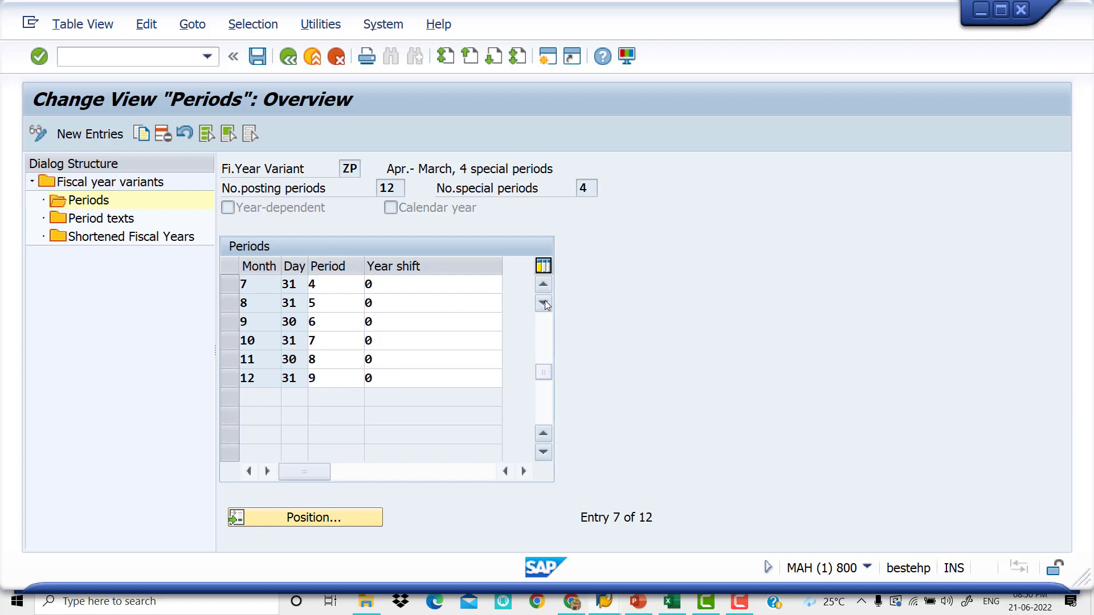
{"action": "left_click", "coordinate": [543, 302]}
{"action": "left_click", "coordinate": [543, 286]}
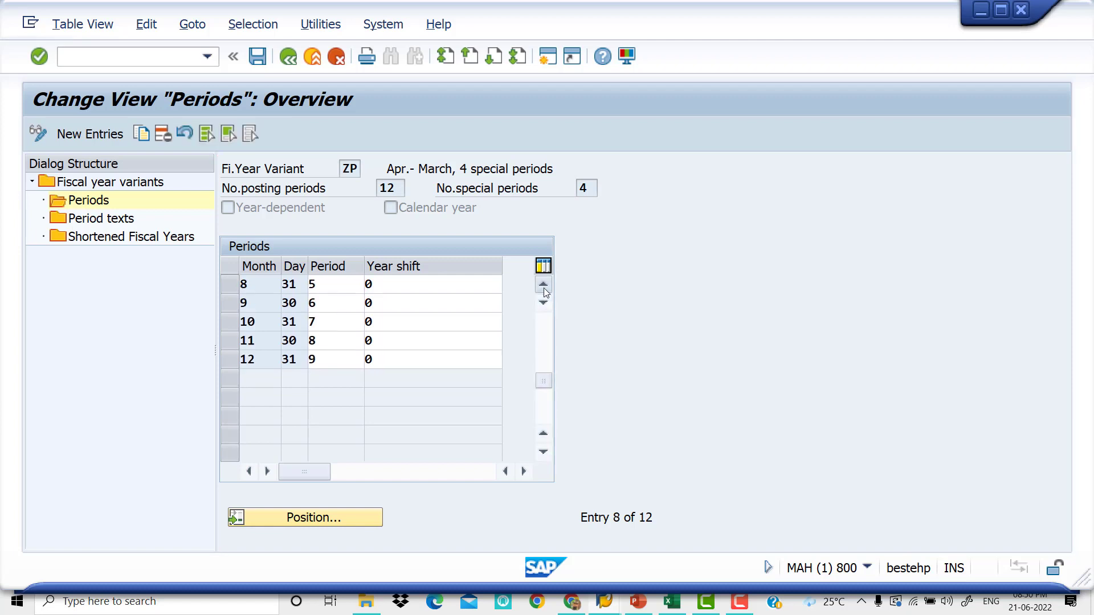
{"action": "left_click", "coordinate": [544, 286]}
{"action": "left_click", "coordinate": [543, 285]}
{"action": "left_click", "coordinate": [544, 285]}
{"action": "left_click", "coordinate": [544, 286]}
{"action": "left_click", "coordinate": [544, 285]}
{"action": "left_click", "coordinate": [544, 285]}
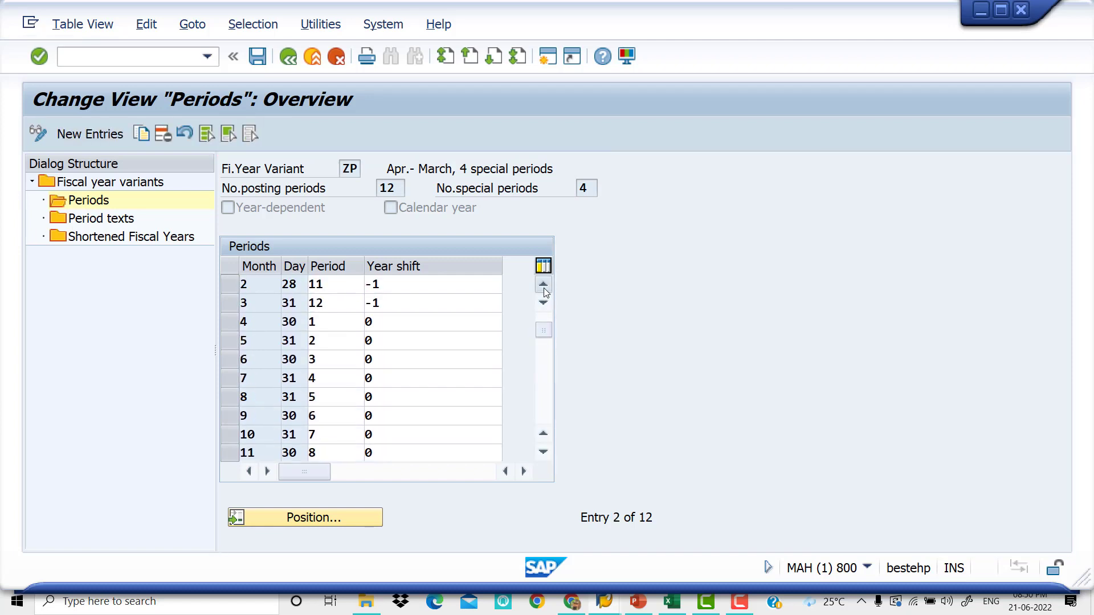
{"action": "left_click", "coordinate": [544, 286]}
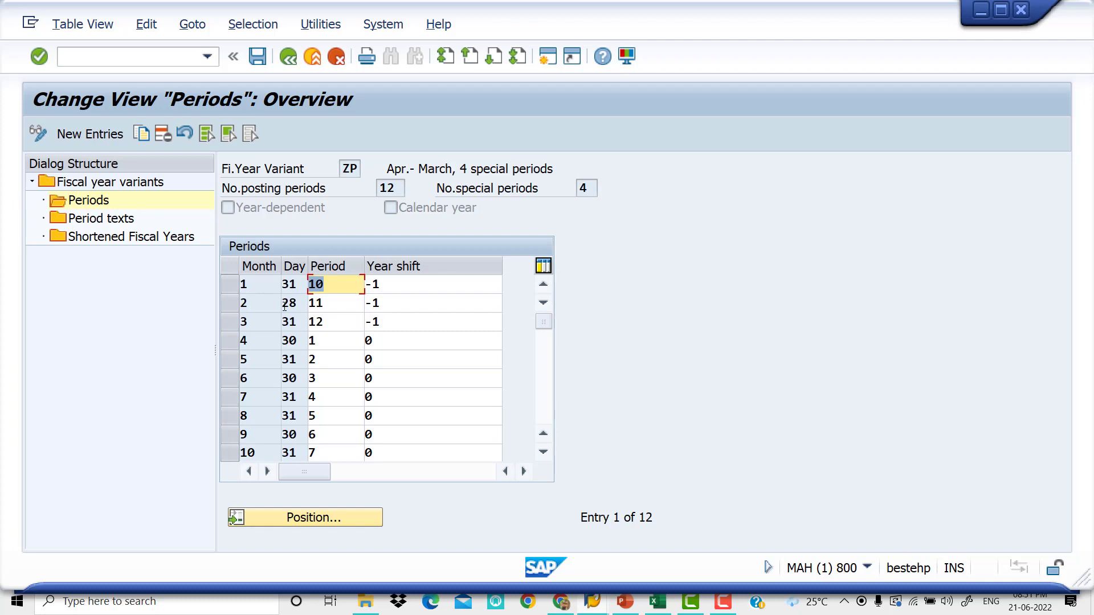
Examine the posting period and year shift assignments of calendar months 1 to 3 in variant ZP
{"action": "left_click", "coordinate": [334, 288]}
{"action": "left_click", "coordinate": [329, 303]}
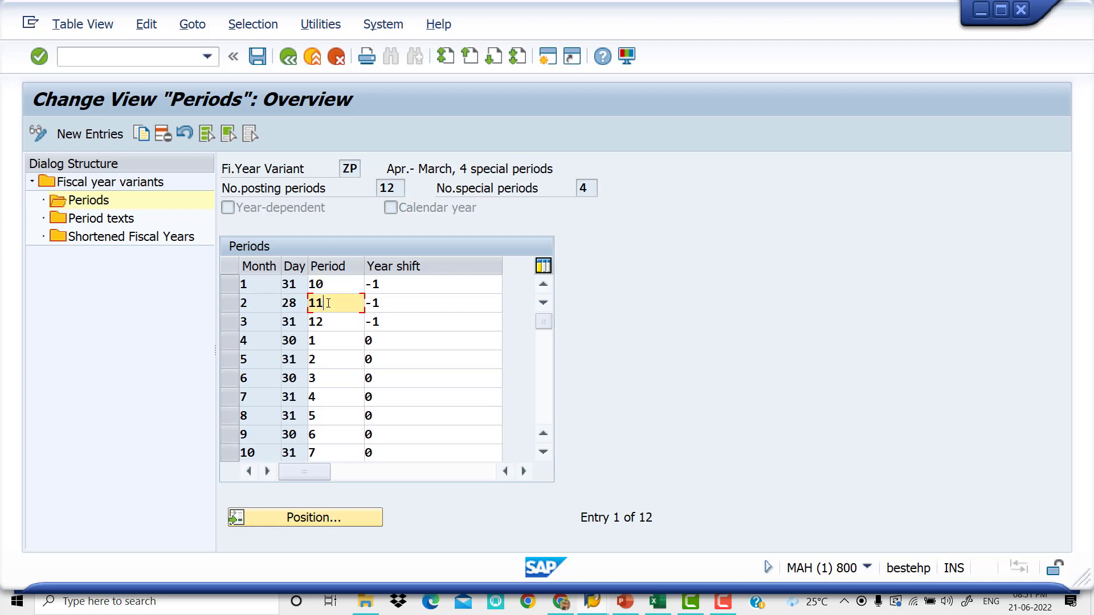
{"action": "left_click", "coordinate": [264, 323]}
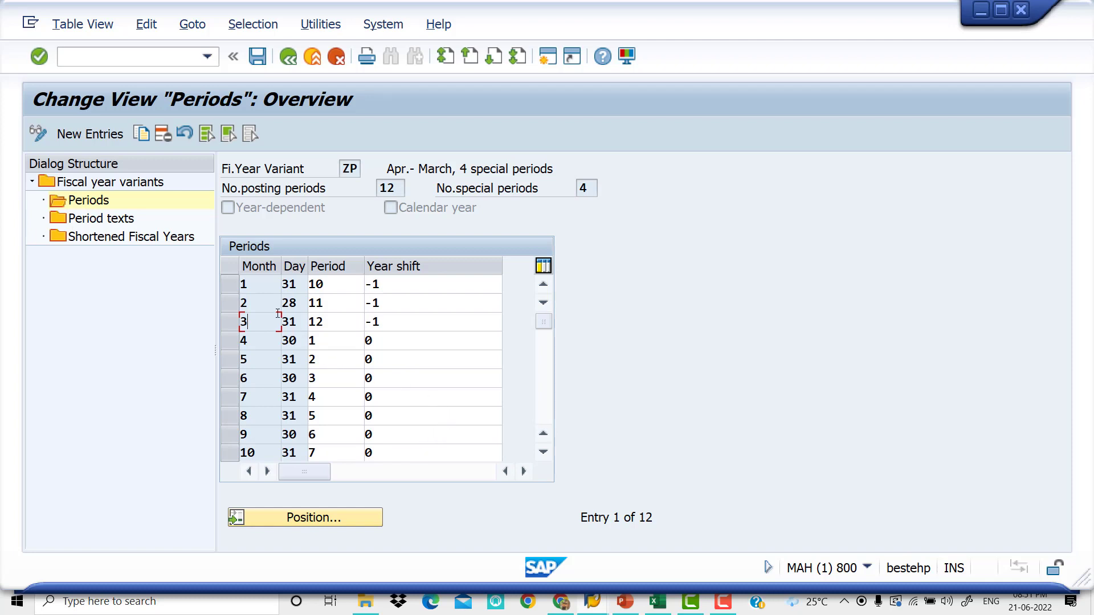
{"action": "left_click", "coordinate": [256, 287]}
{"action": "left_click", "coordinate": [418, 436]}
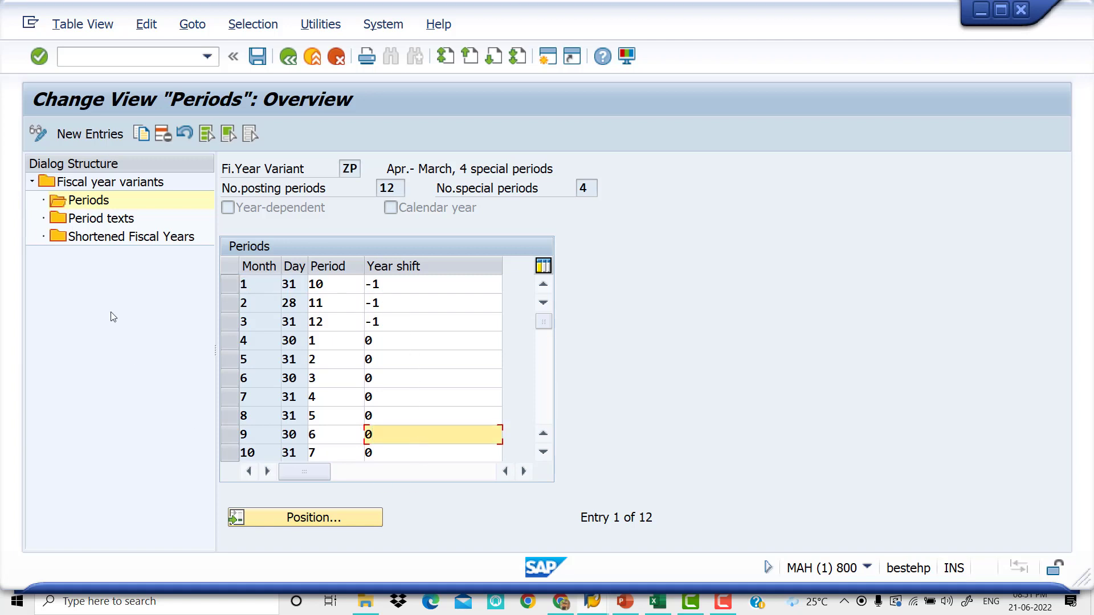
Open the period texts of variant ZP and save them
{"action": "double_click", "coordinate": [101, 219]}
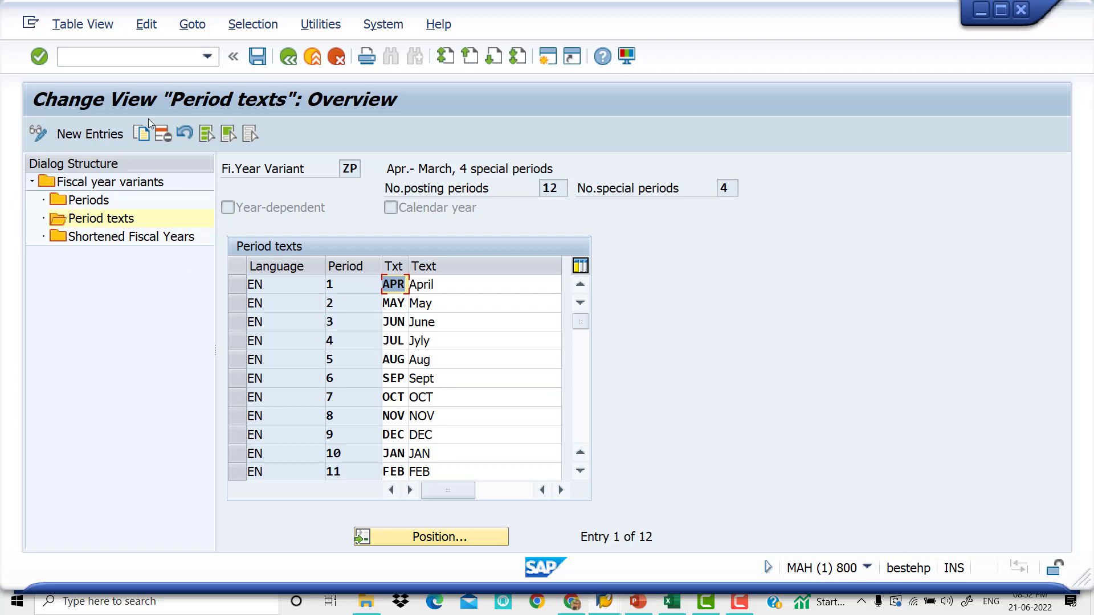
{"action": "left_click", "coordinate": [261, 56]}
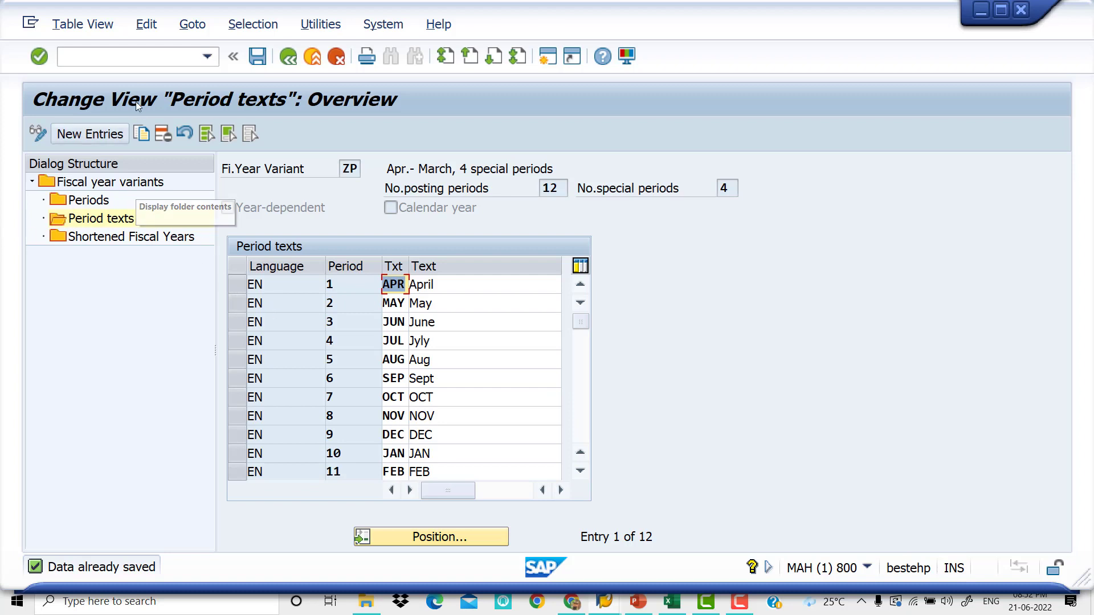
Return to the SAP start screen with /N and switch to PowerPoint to consult the global settings T-codes slide
{"action": "left_click", "coordinate": [148, 59]}
{"action": "type", "text": "/N"}
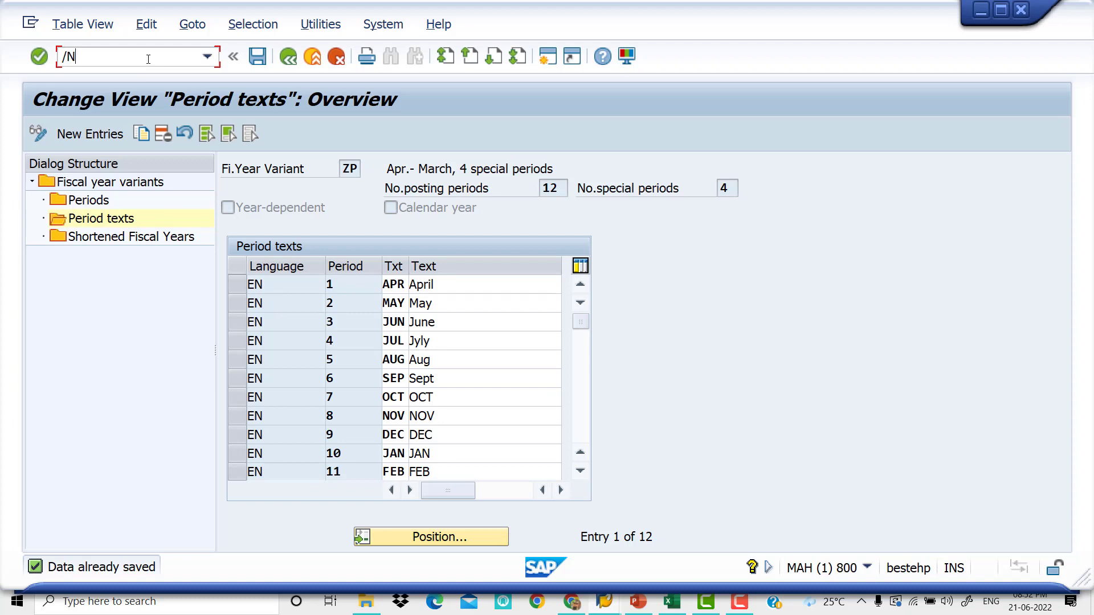
{"action": "key", "text": "Return"}
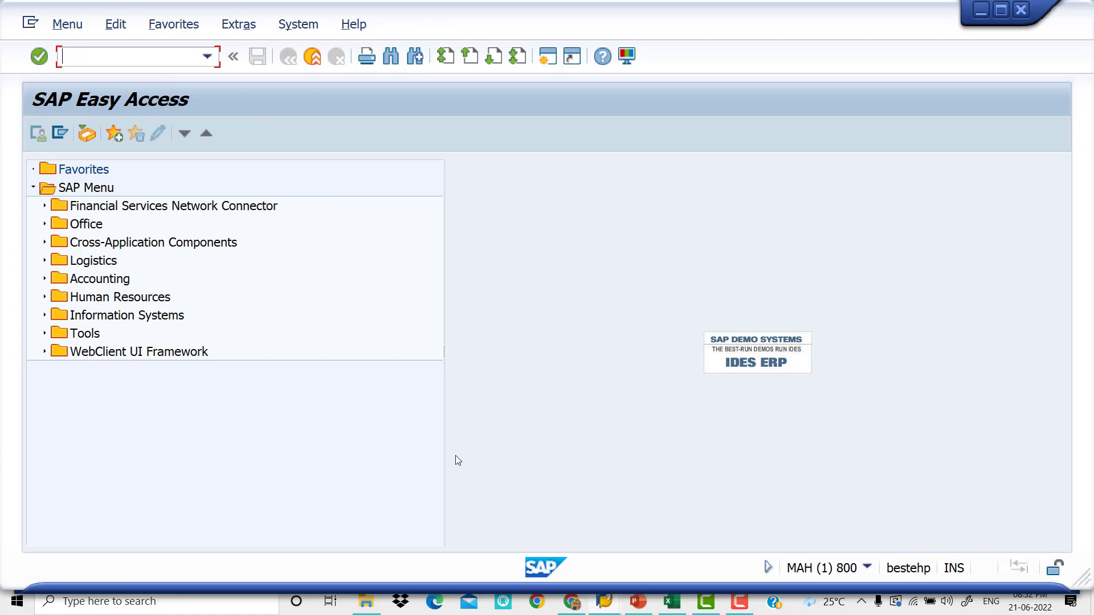
{"action": "left_click", "coordinate": [633, 600]}
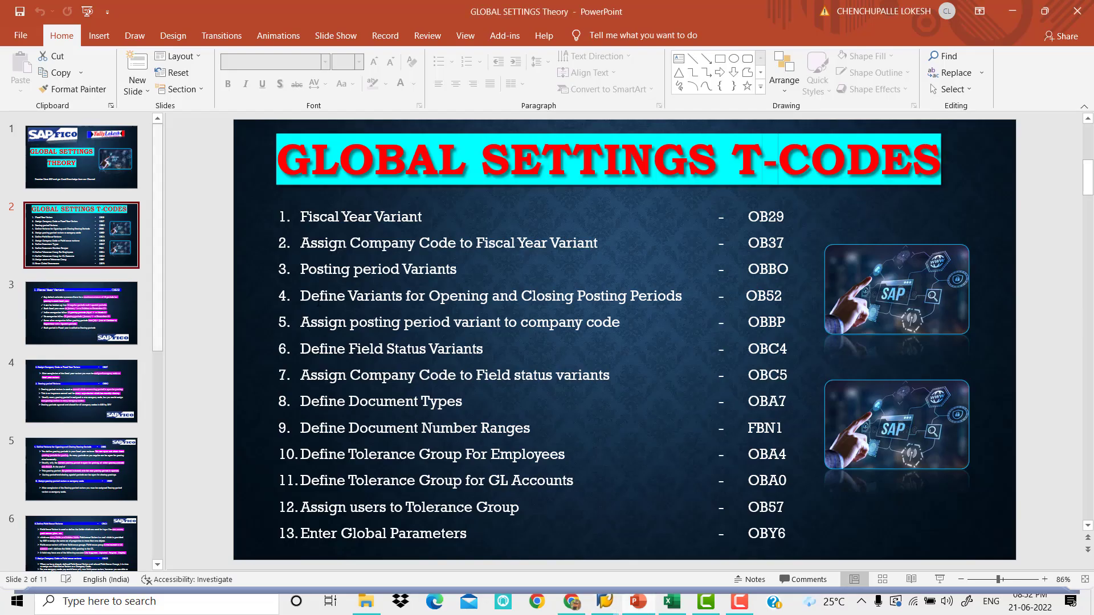
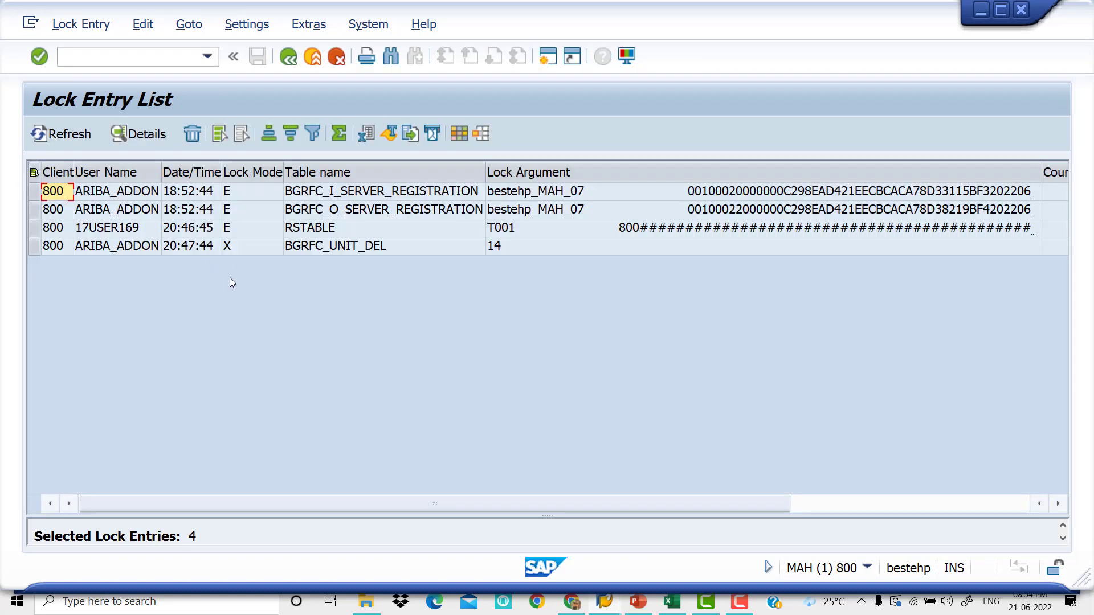
Delete all entries in the lock entry list and return to the start screen with /n
{"action": "key", "text": "ctrl+a"}
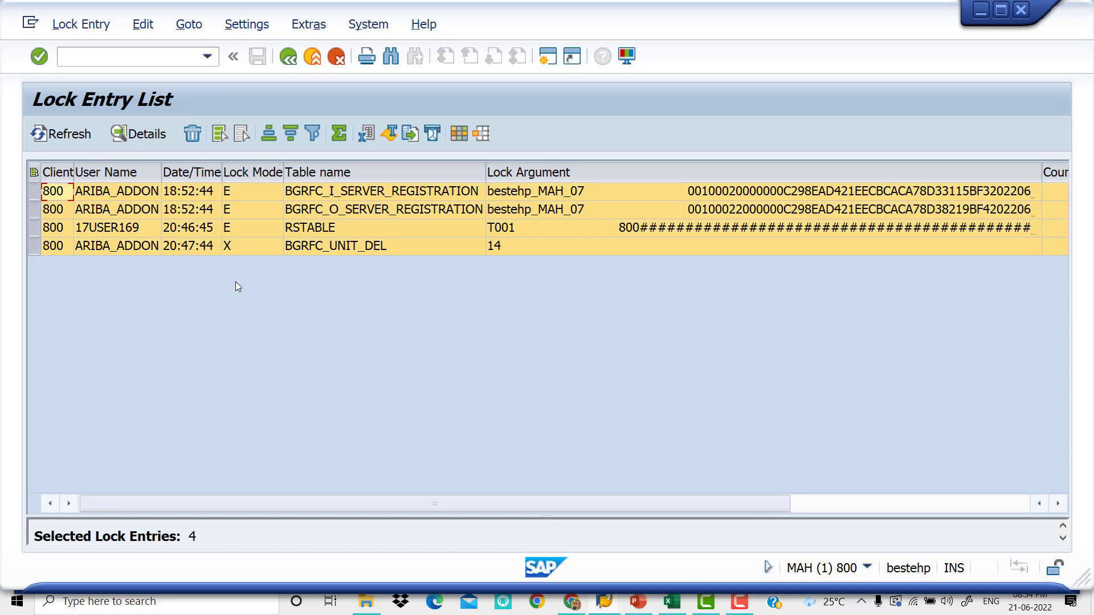
{"action": "left_click", "coordinate": [194, 135]}
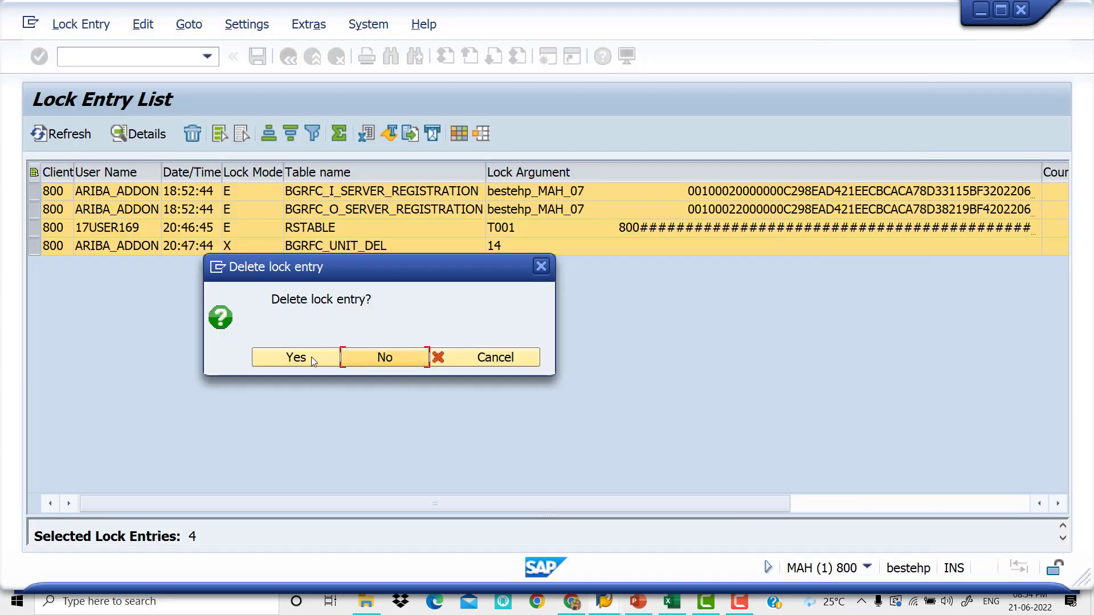
{"action": "left_click", "coordinate": [296, 358]}
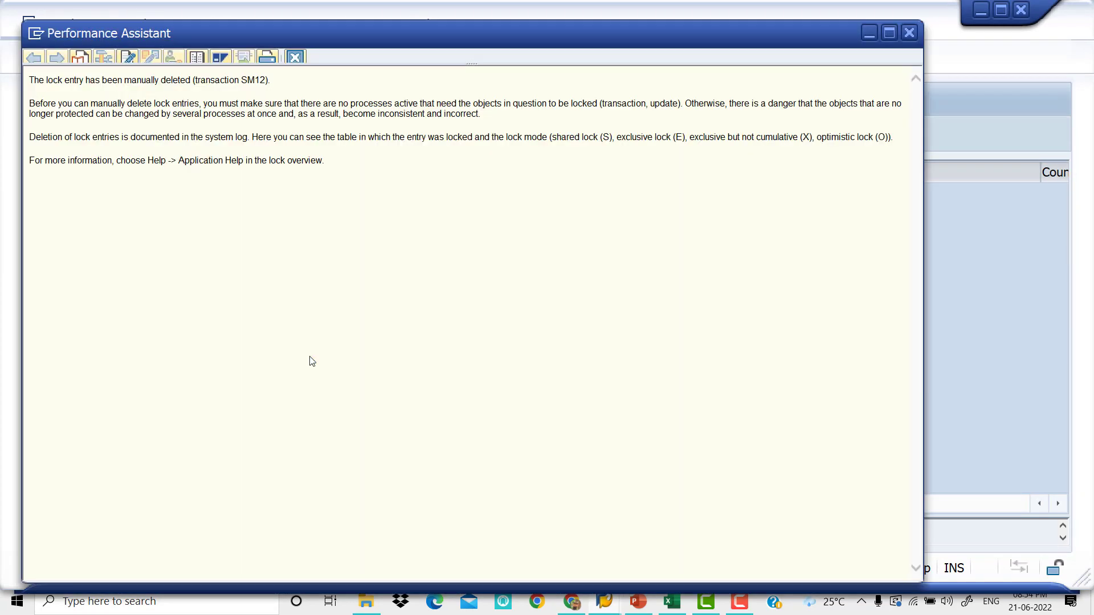
{"action": "left_click", "coordinate": [908, 35]}
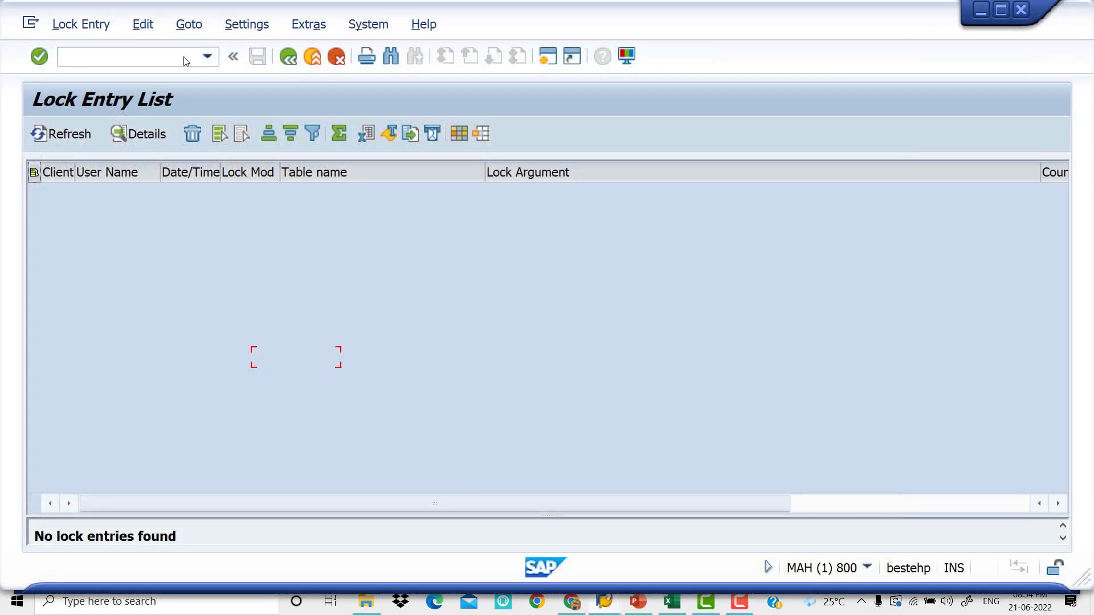
{"action": "type", "text": "/n"}
{"action": "key", "text": "Return"}
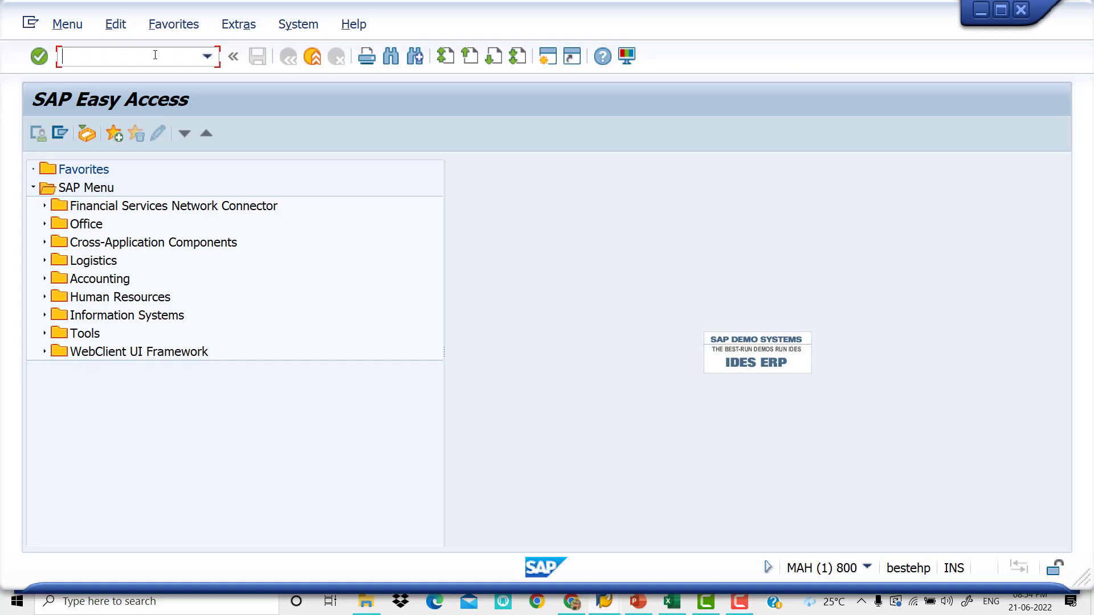
Check the T-codes slide in PowerPoint, switch back to SAP and run transaction OB37
{"action": "key", "text": "alt+Tab"}
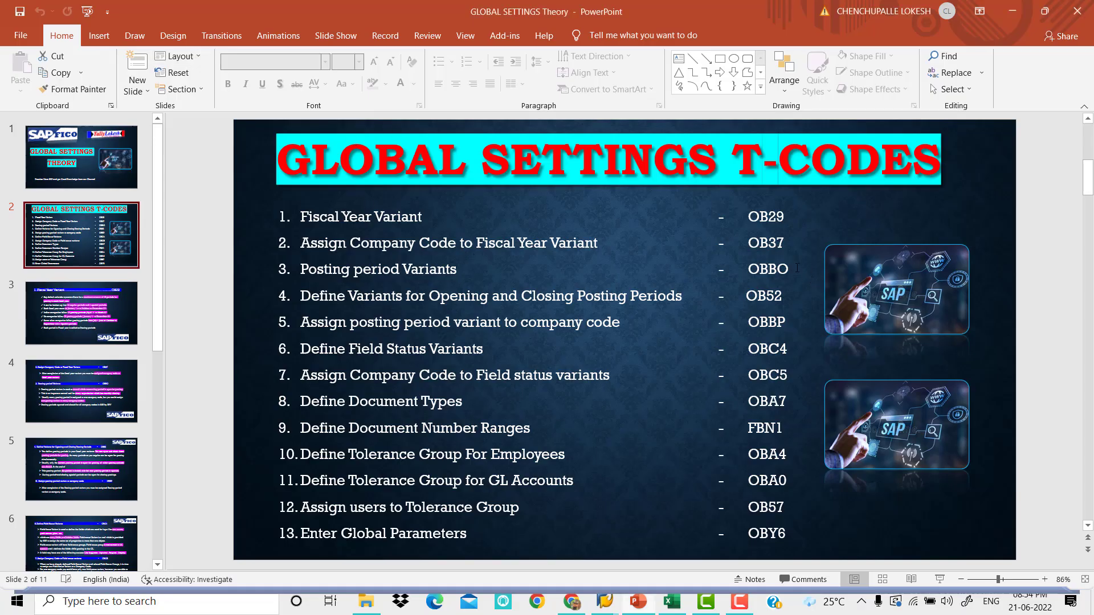
{"action": "key", "text": "alt+Tab"}
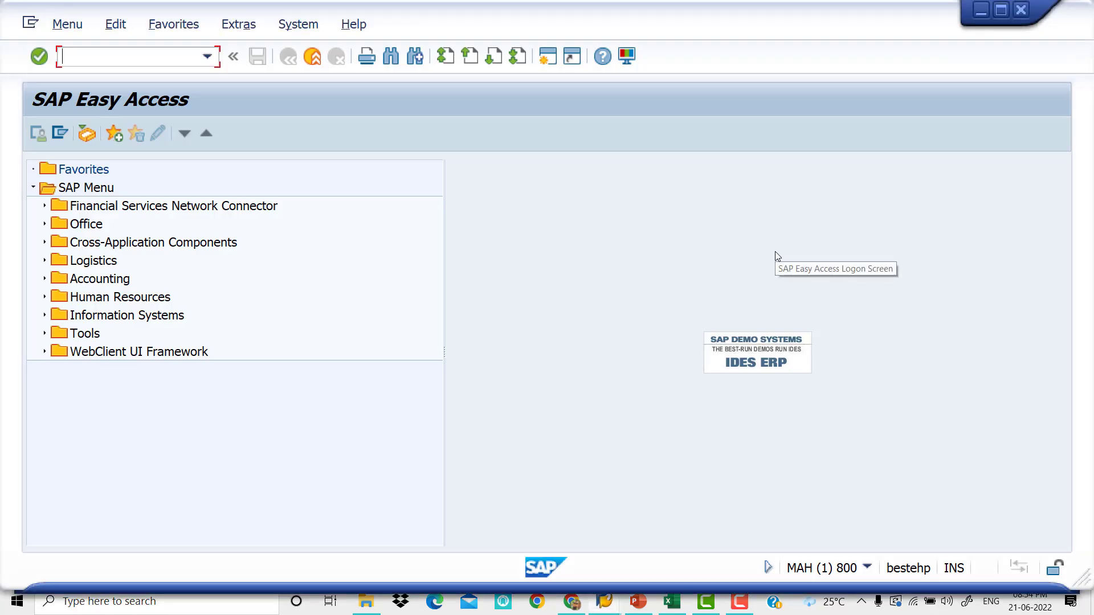
{"action": "type", "text": "OB37"}
{"action": "key", "text": "Return"}
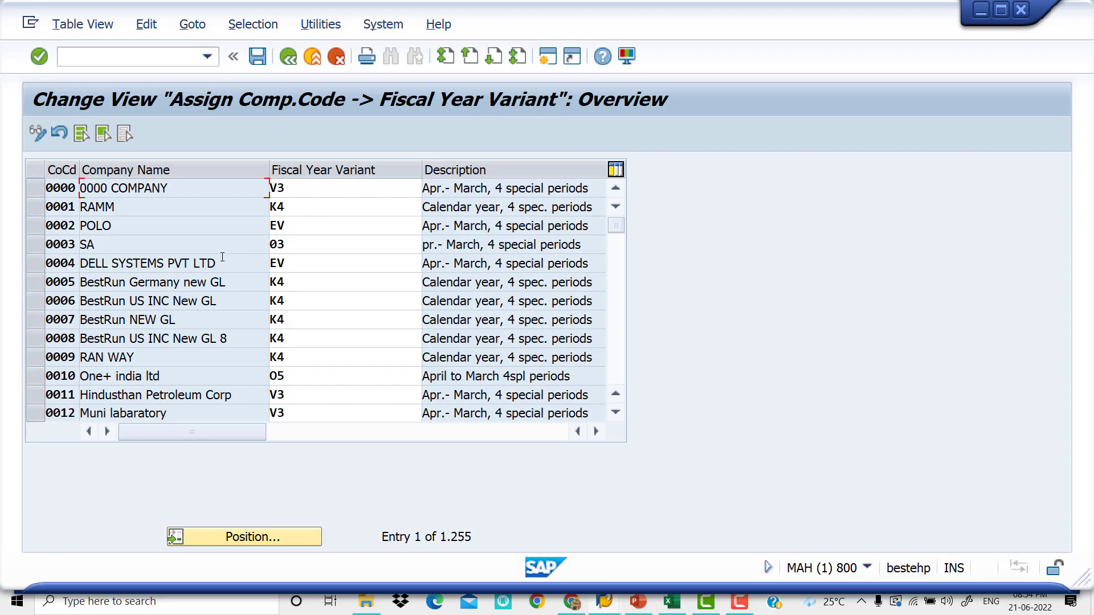
Position the fiscal year variant assignment list at company code VIV1
{"action": "left_click", "coordinate": [620, 331]}
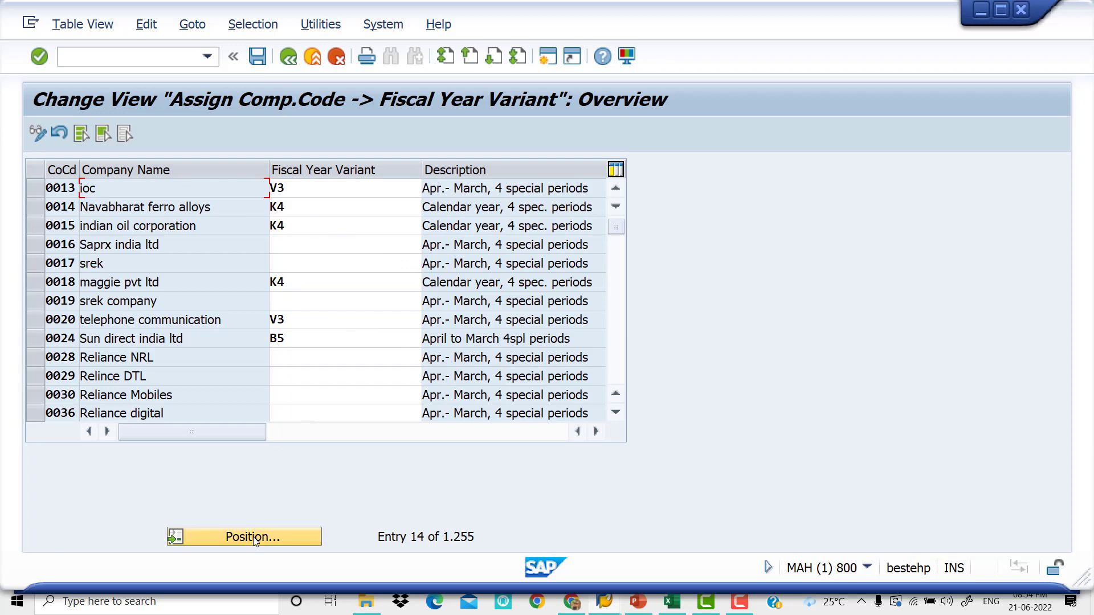
{"action": "key", "text": "Return"}
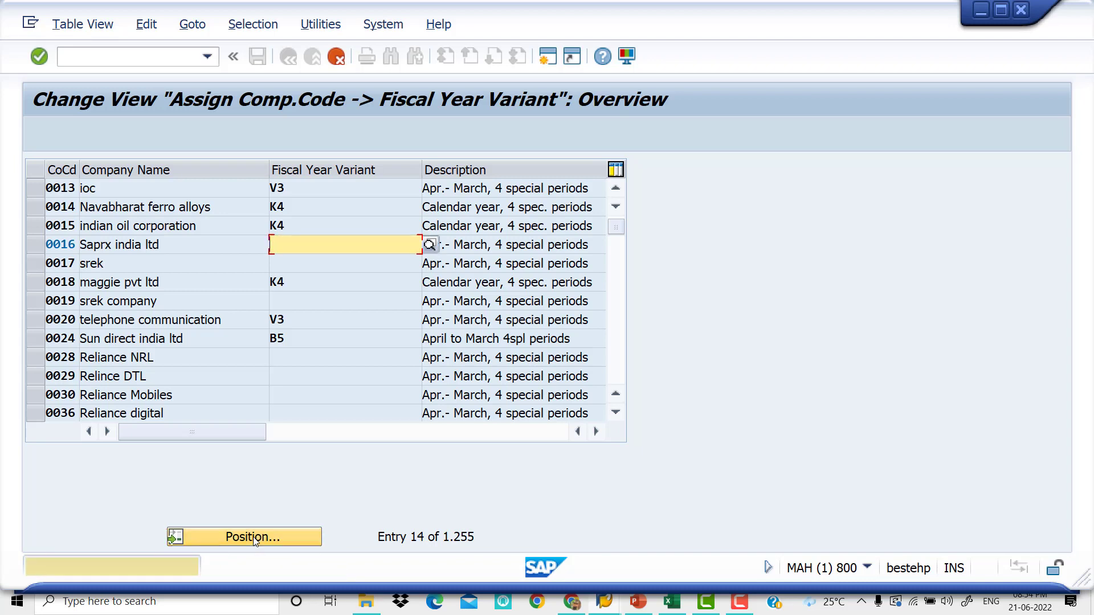
{"action": "key", "text": "Return"}
{"action": "key", "text": "Return"}
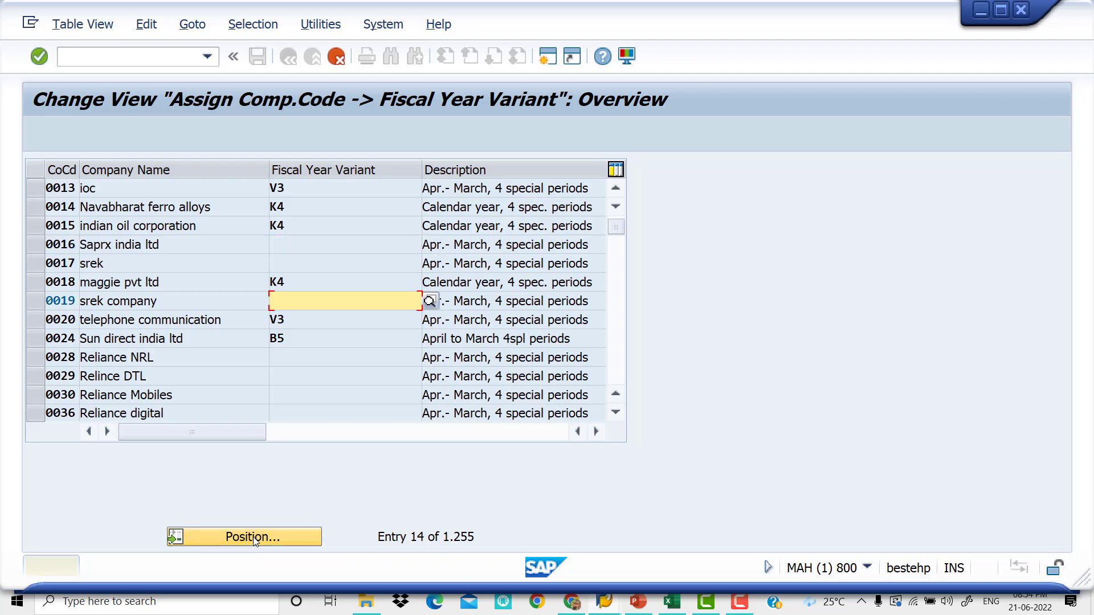
{"action": "key", "text": "Return"}
{"action": "key", "text": "Return"}
{"action": "key", "text": "Return"}
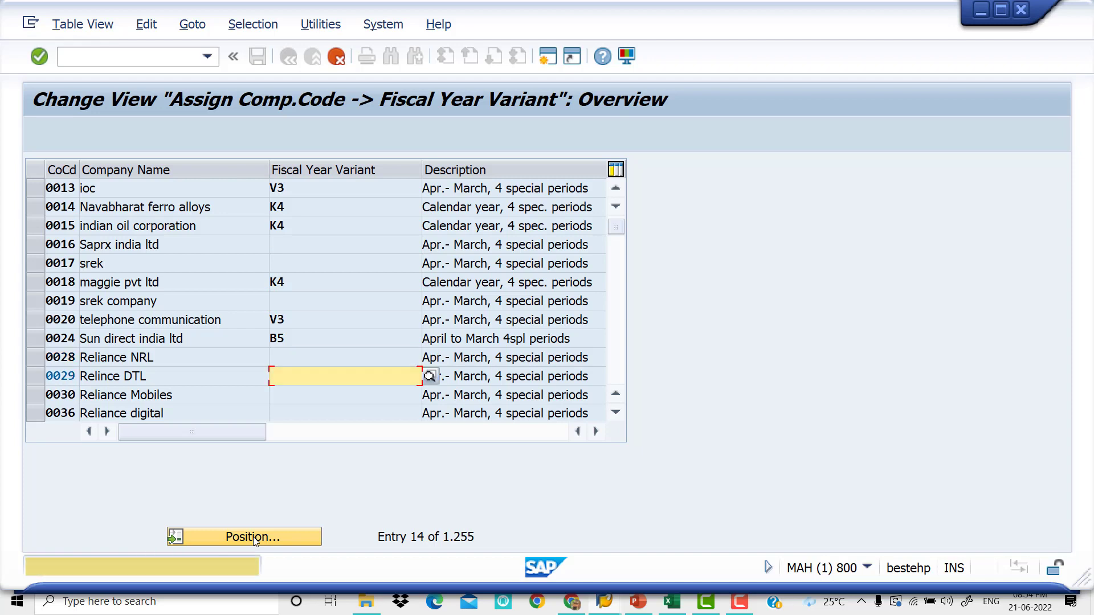
{"action": "key", "text": "Return"}
{"action": "left_click", "coordinate": [253, 537]}
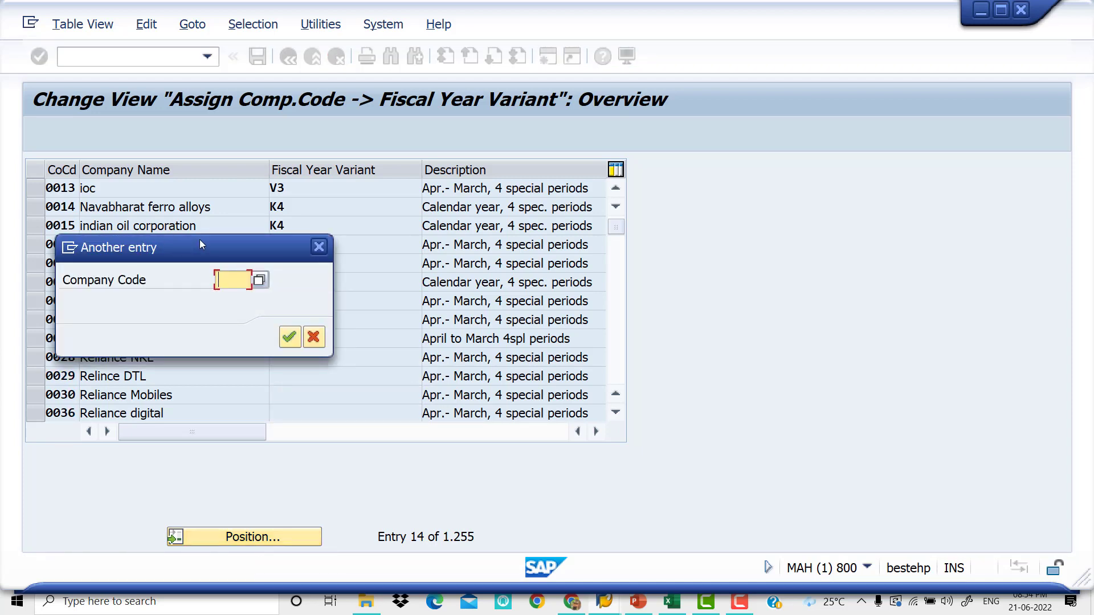
{"action": "type", "text": "VI"}
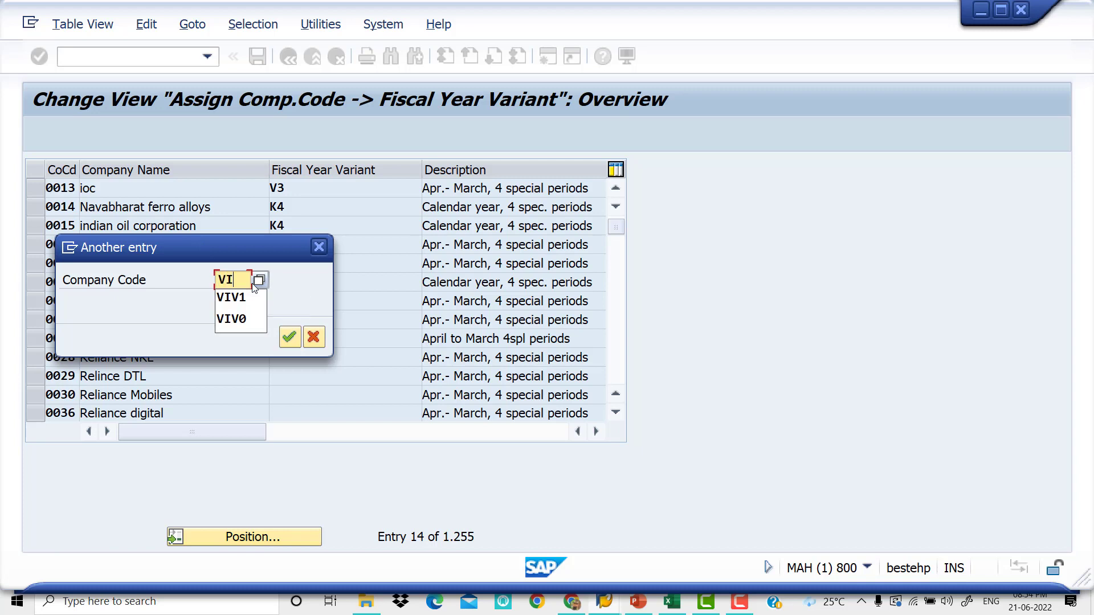
{"action": "type", "text": "V1"}
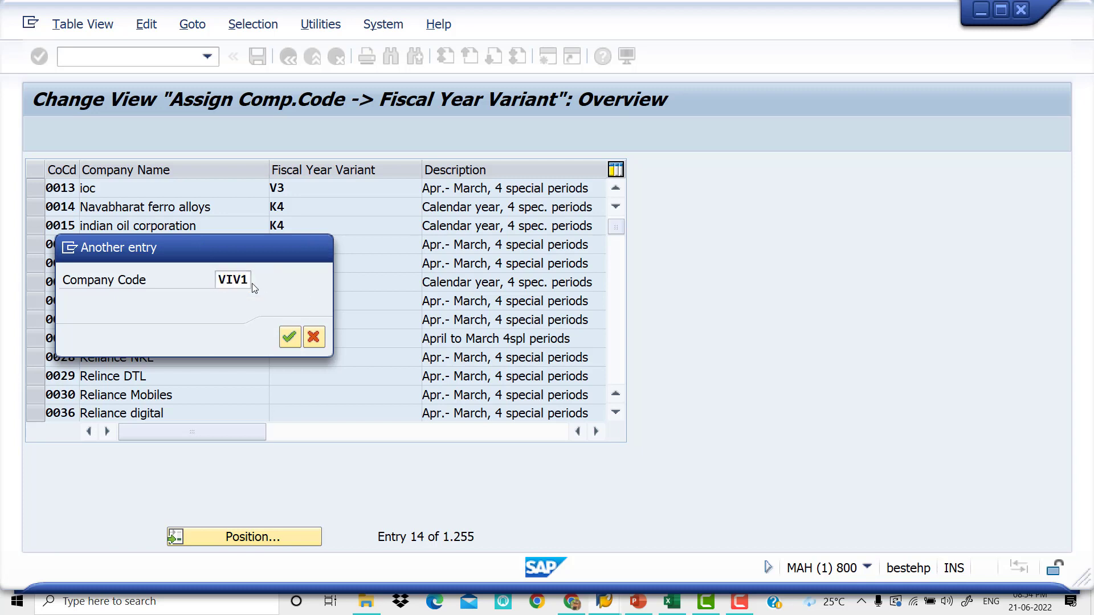
{"action": "key", "text": "Return"}
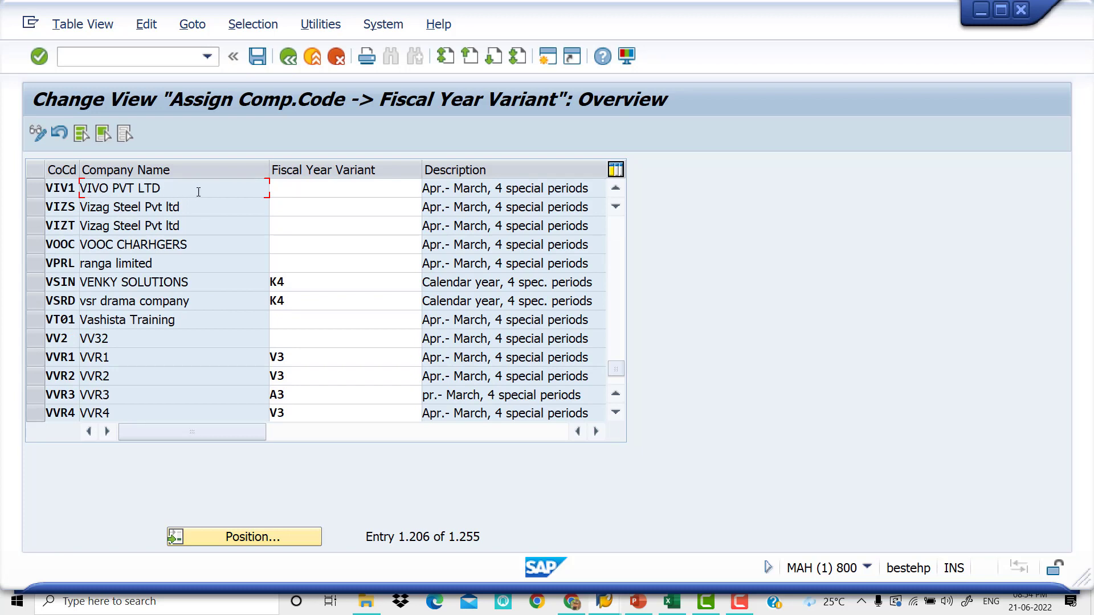
Assign fiscal year variant ZP to company code VIV1 and acknowledge the warnings for company codes without a variant
{"action": "left_click", "coordinate": [305, 187]}
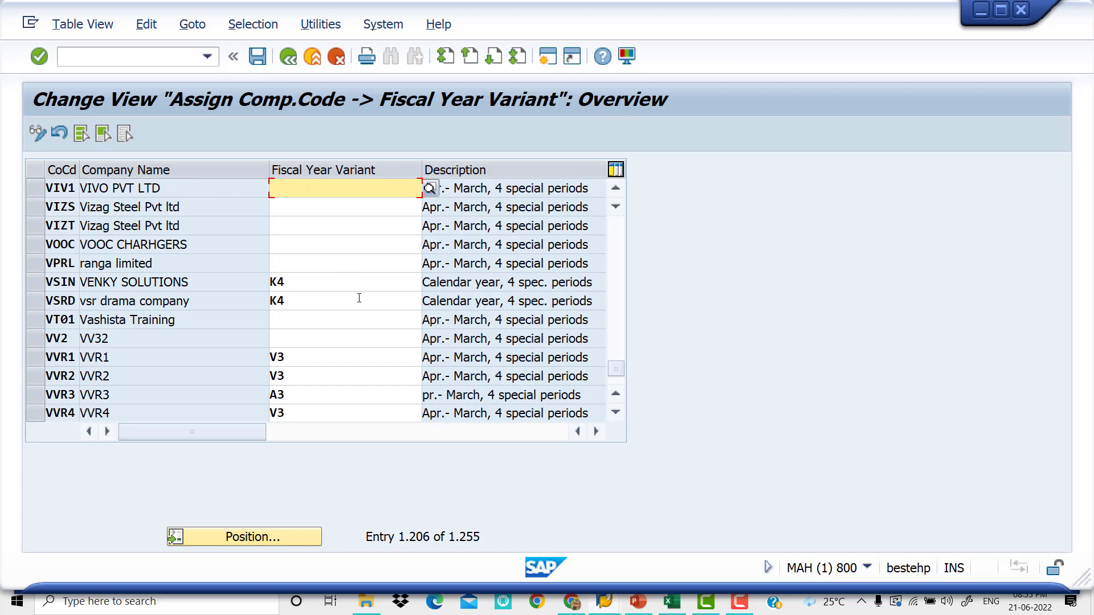
{"action": "type", "text": "ZP"}
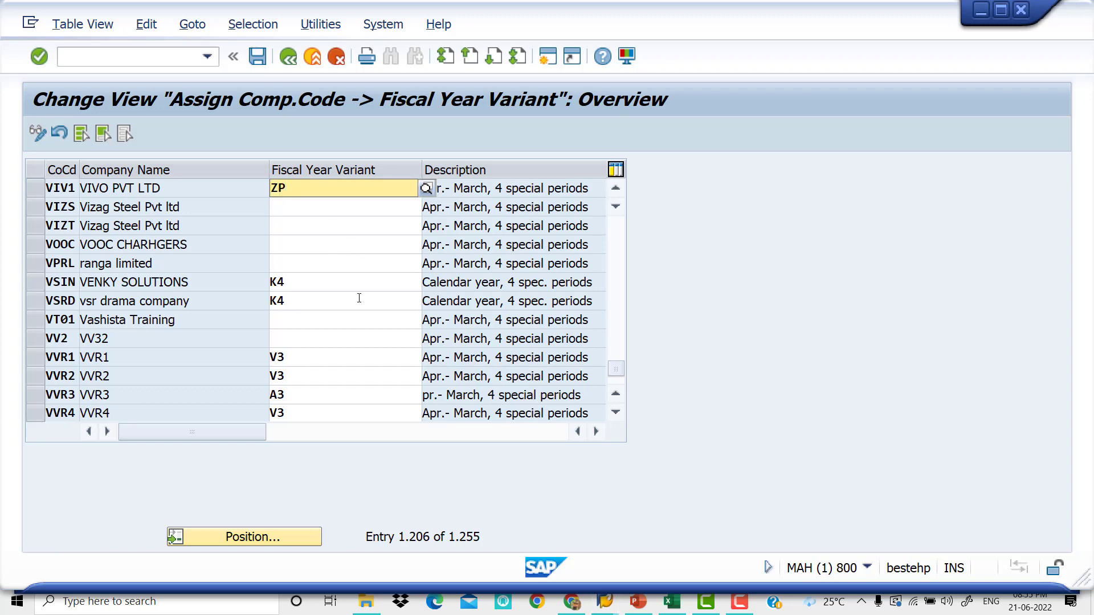
{"action": "key", "text": "Down"}
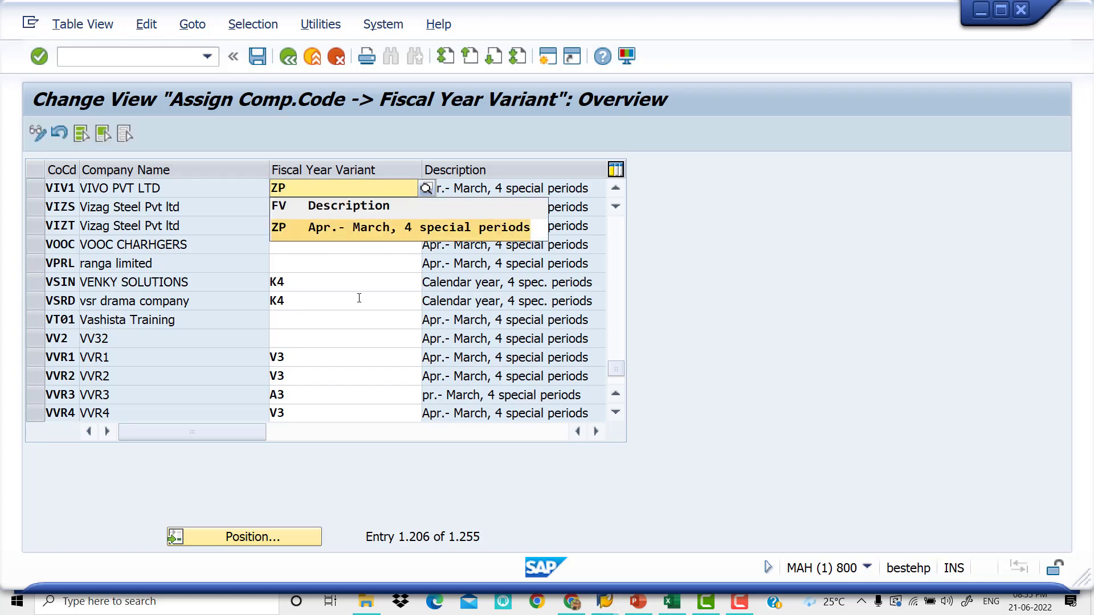
{"action": "key", "text": "Return"}
{"action": "key", "text": "Down"}
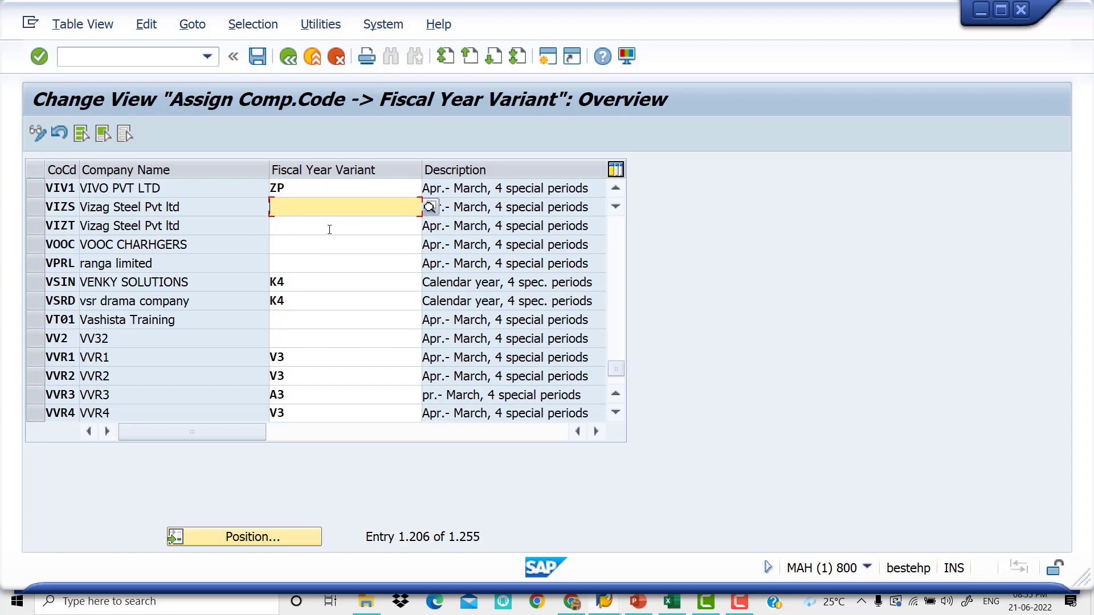
{"action": "key", "text": "Return"}
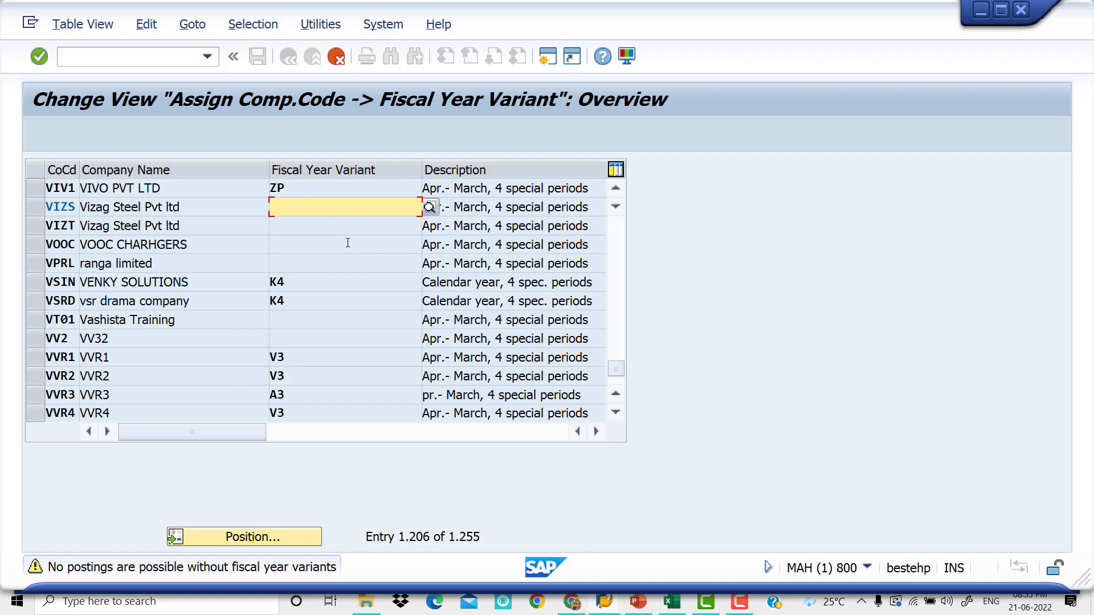
{"action": "key", "text": "Return"}
{"action": "key", "text": "Return"}
{"action": "key", "text": "Return"}
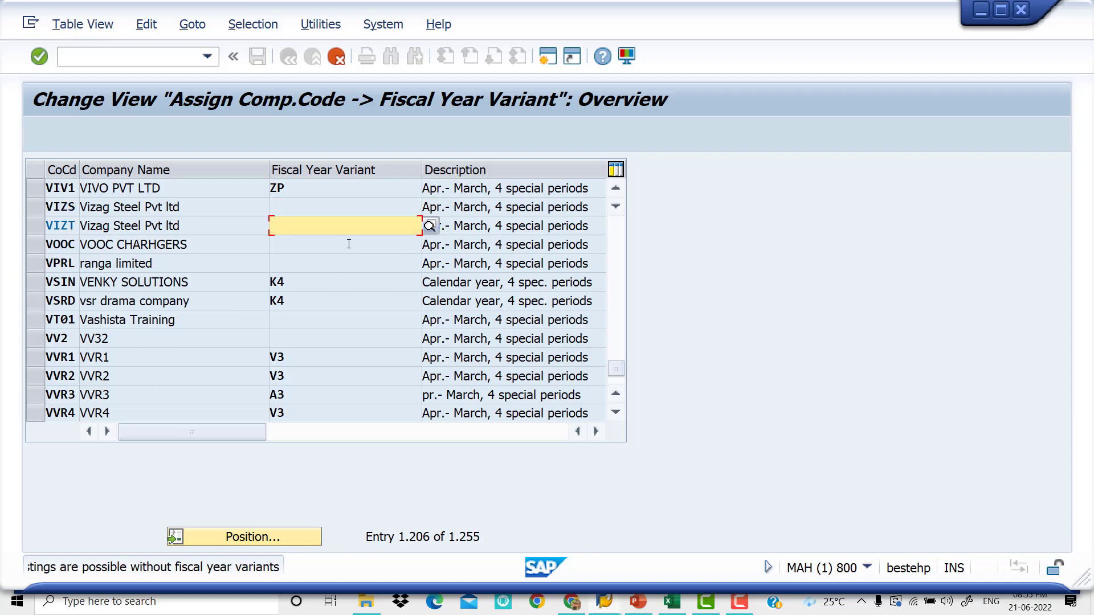
{"action": "key", "text": "Return"}
{"action": "key", "text": "Return"}
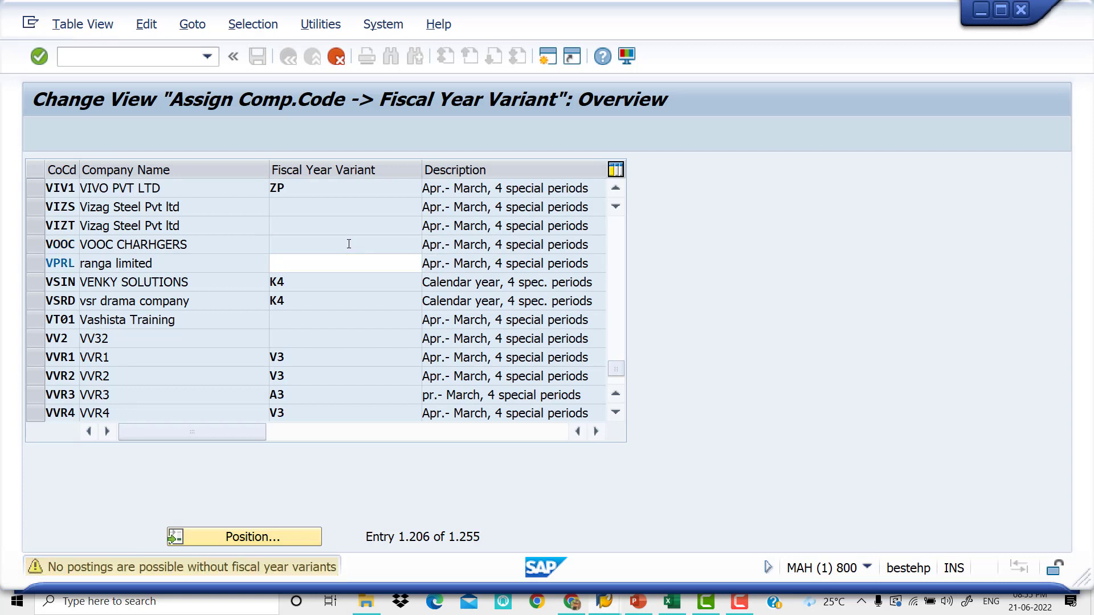
{"action": "key", "text": "Return"}
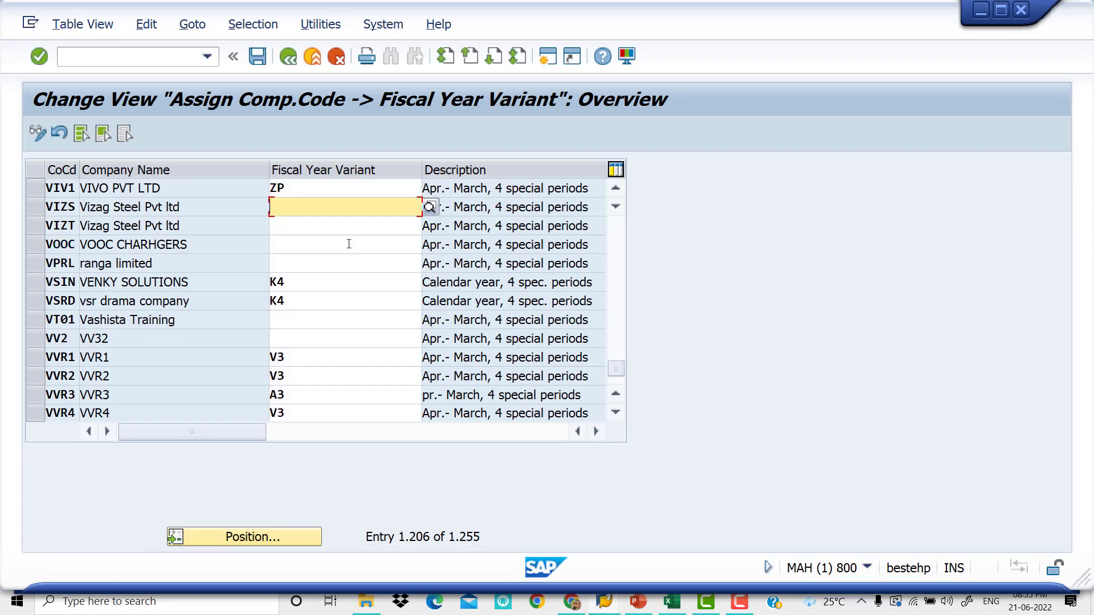
Save the fiscal year variant assignment, acknowledging each warning along the way
{"action": "left_click", "coordinate": [257, 56]}
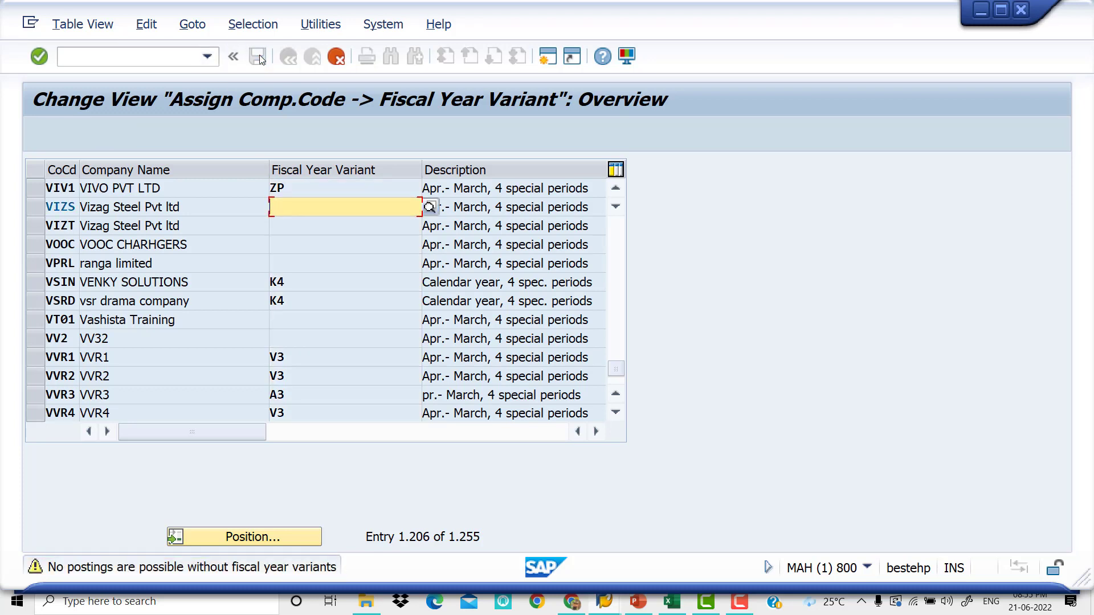
{"action": "key", "text": "Return"}
{"action": "key", "text": "Return"}
{"action": "key", "text": "Return"}
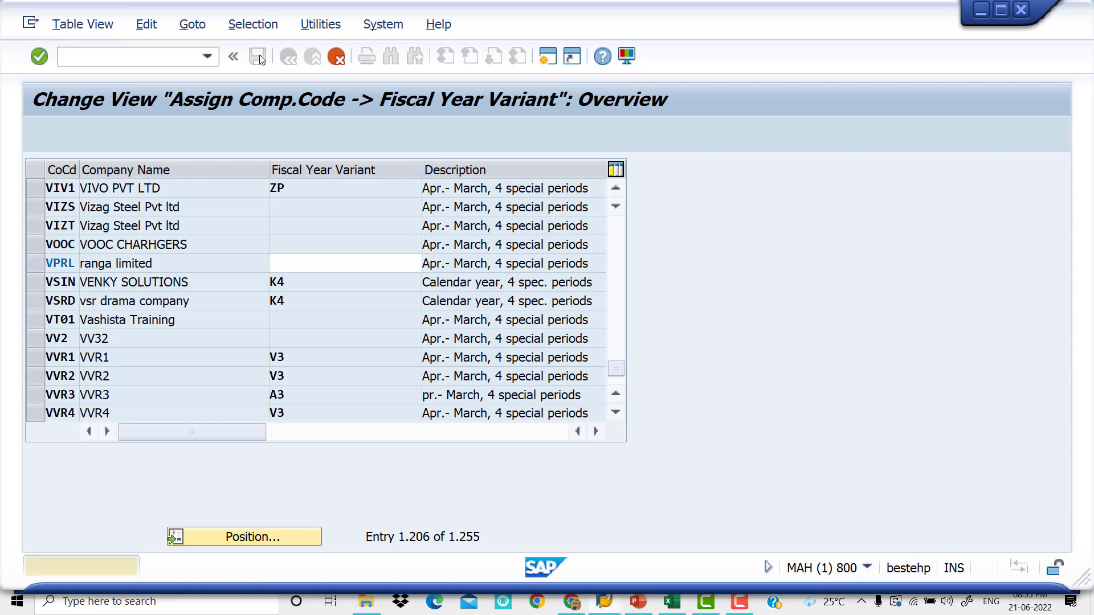
{"action": "key", "text": "Return"}
{"action": "key", "text": "Return"}
{"action": "key", "text": "Return"}
{"action": "key", "text": "Return"}
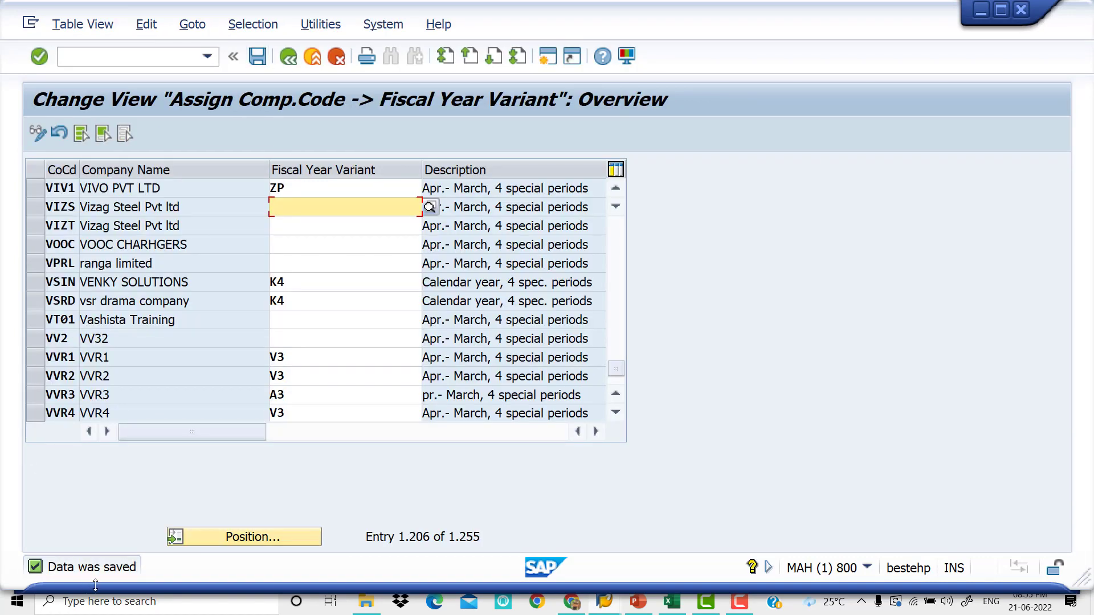
Leave the fiscal year variant assignment and return to the SAP start screen with /N
{"action": "left_click", "coordinate": [265, 58]}
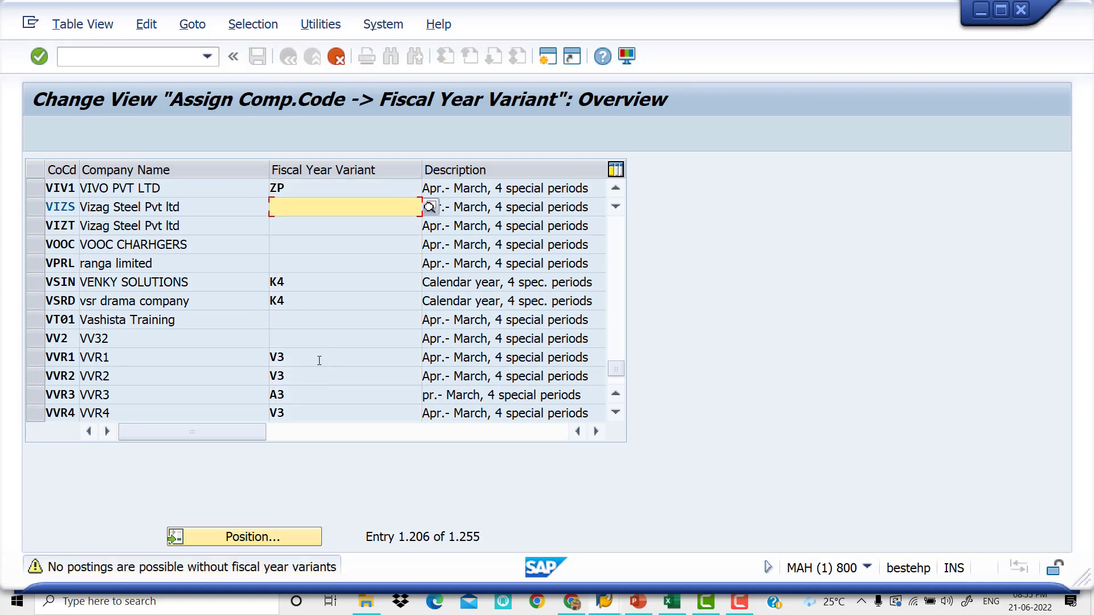
{"action": "key", "text": "Return"}
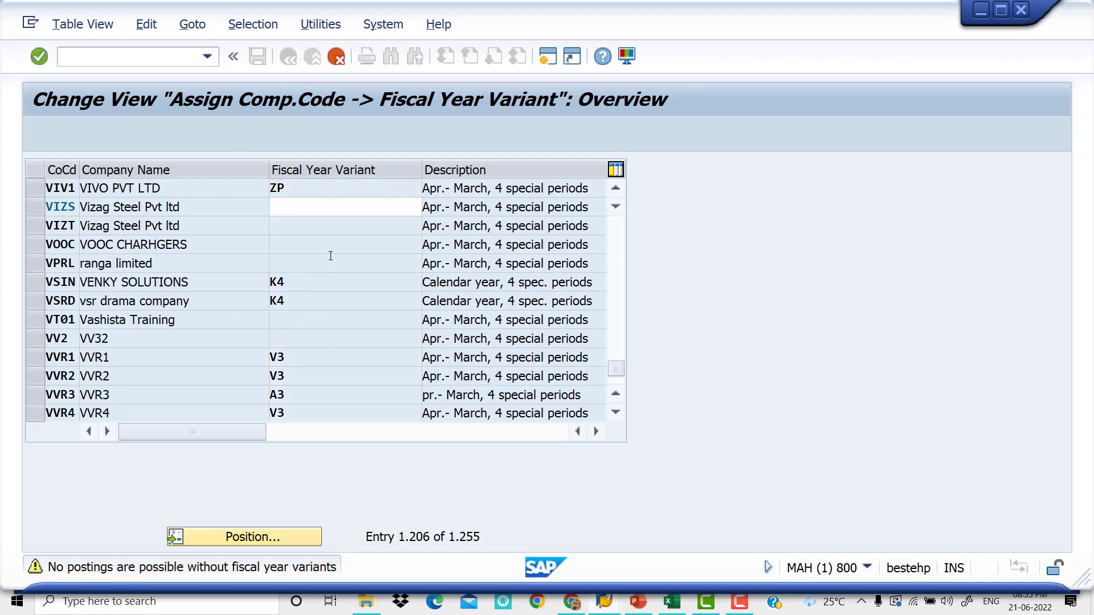
{"action": "left_click", "coordinate": [165, 59]}
{"action": "type", "text": "/N"}
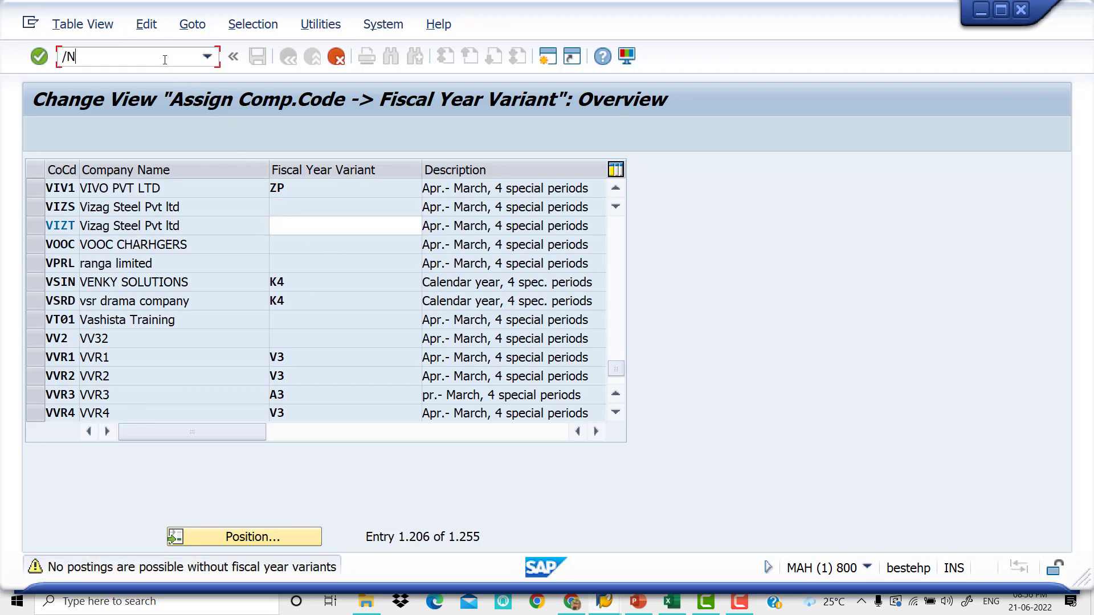
{"action": "key", "text": "Return"}
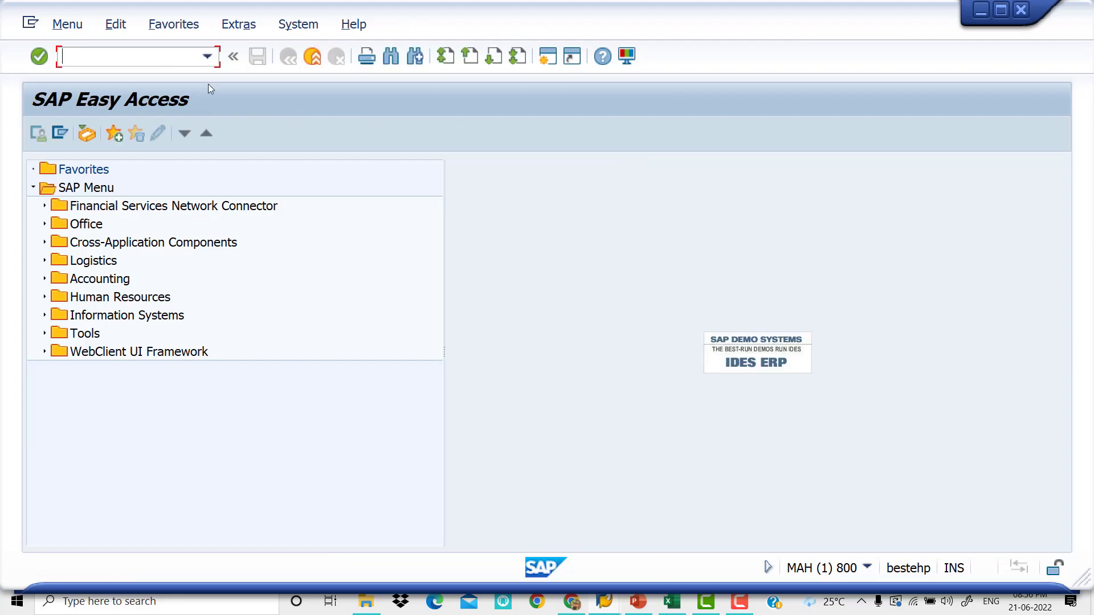
Check the posting period variants T-code on the PowerPoint slide, switch back to SAP and run transaction OBBO
{"action": "key", "text": "alt+Tab"}
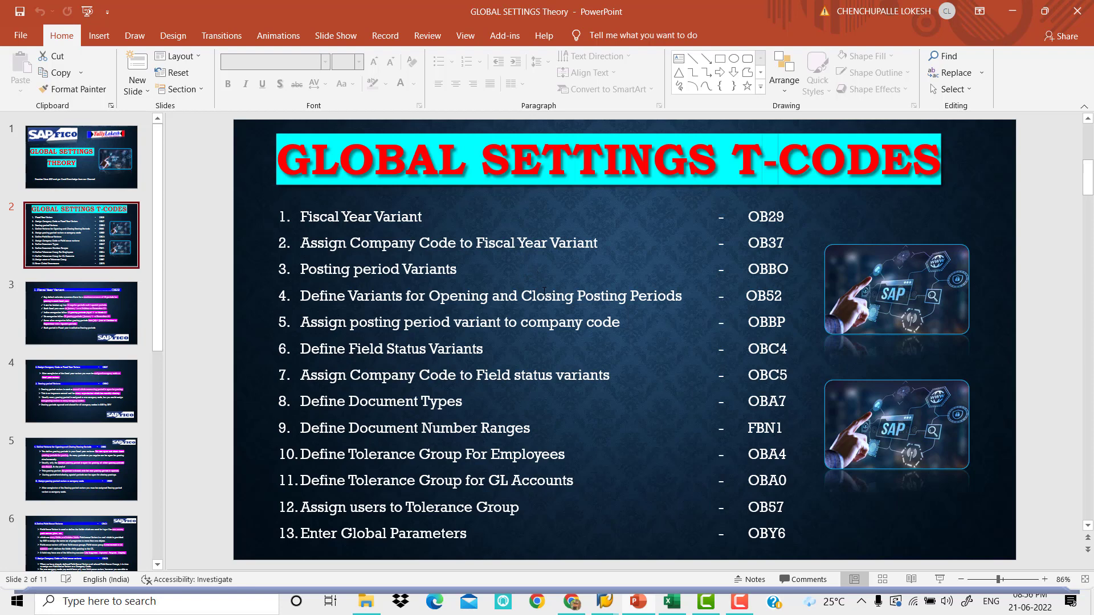
{"action": "key", "text": "alt+Tab"}
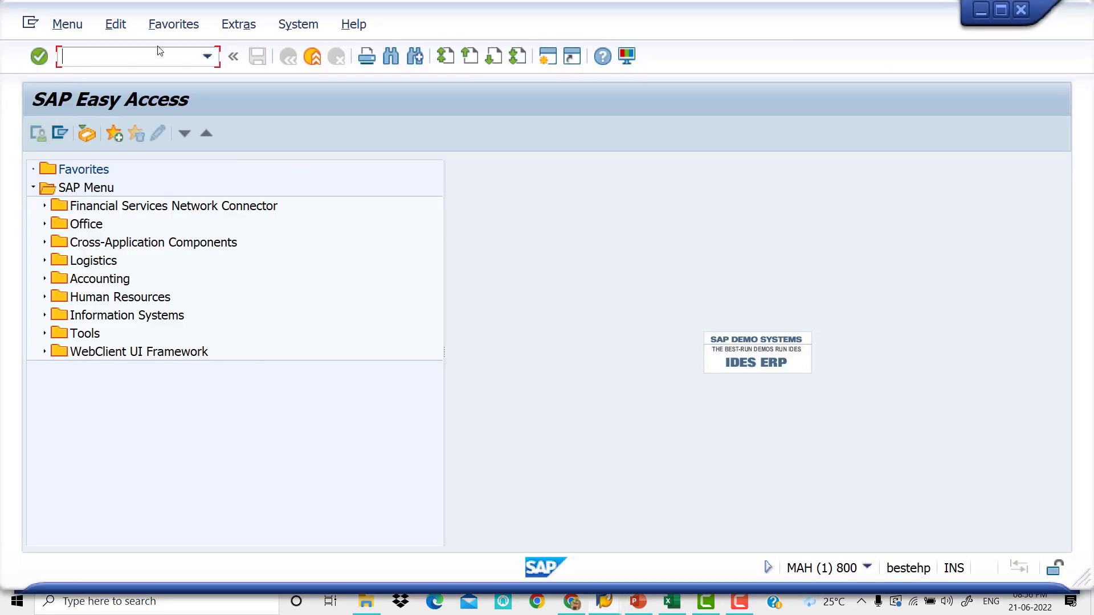
{"action": "type", "text": "OBBO"}
{"action": "key", "text": "Return"}
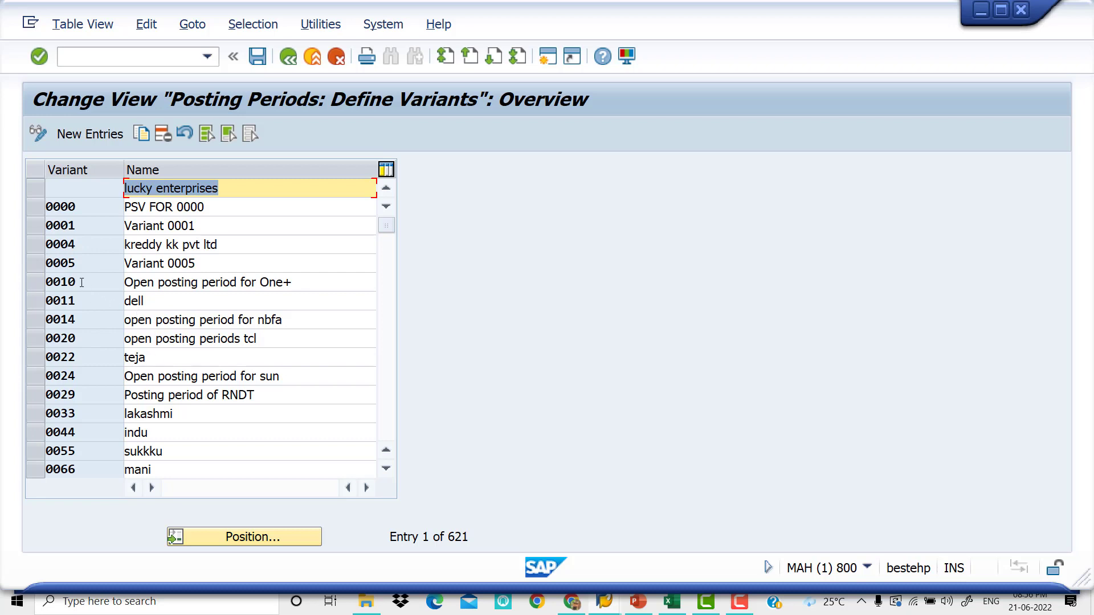
Copy posting period variant 0029 and set the copy's variant key to VI10
{"action": "left_click", "coordinate": [34, 281]}
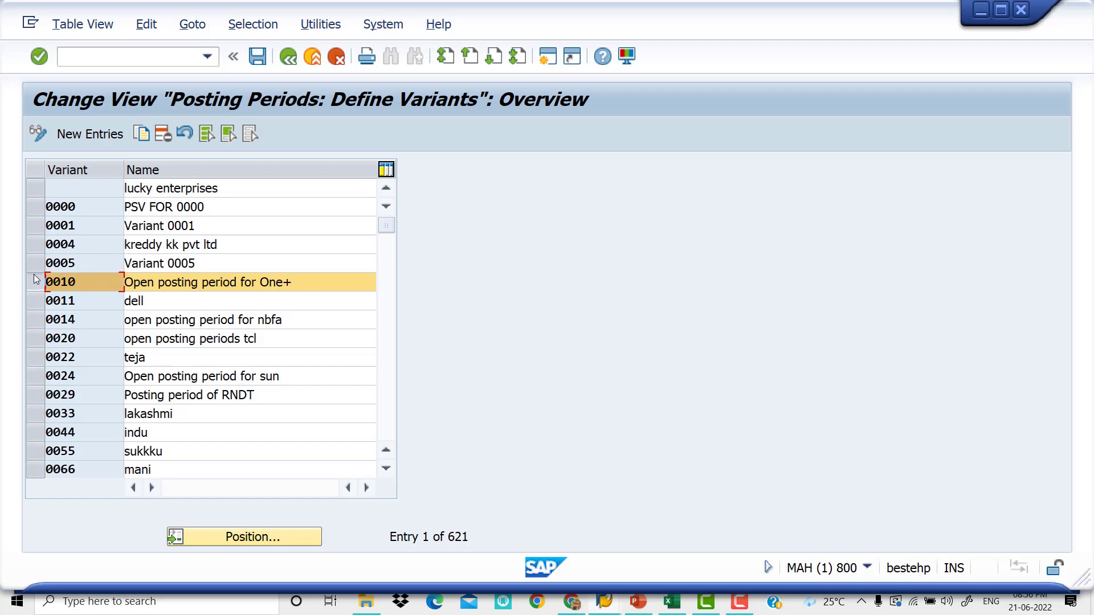
{"action": "left_click", "coordinate": [40, 396]}
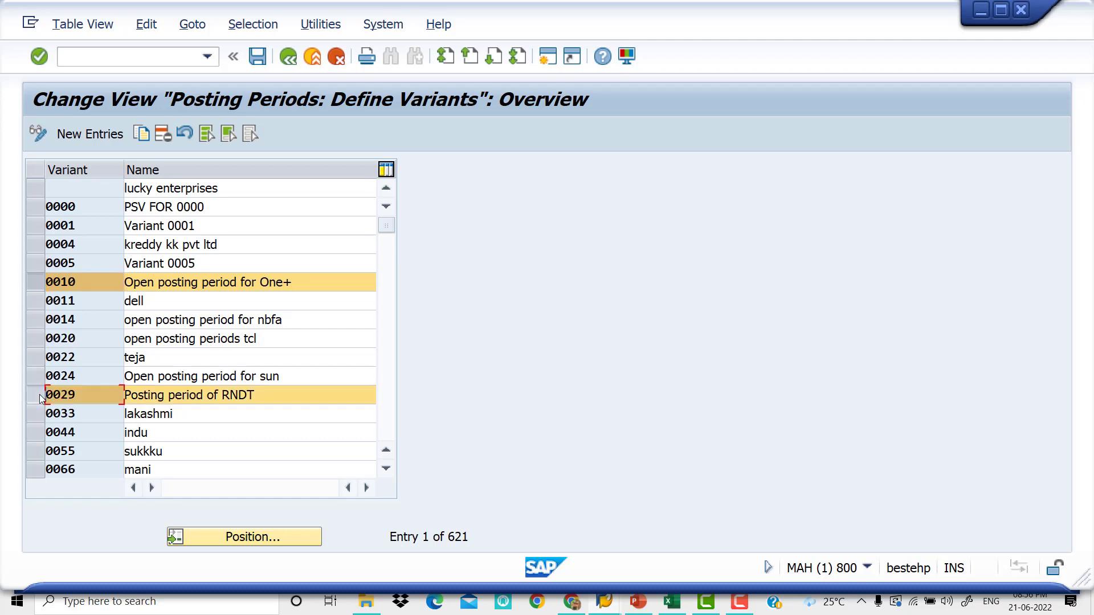
{"action": "left_click", "coordinate": [41, 282]}
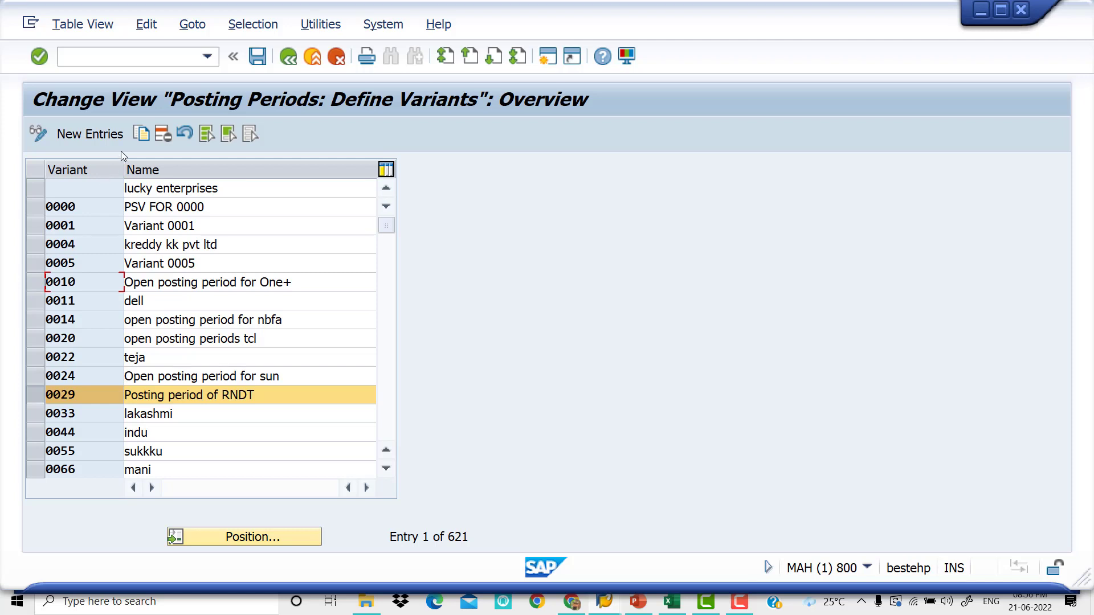
{"action": "left_click", "coordinate": [142, 135]}
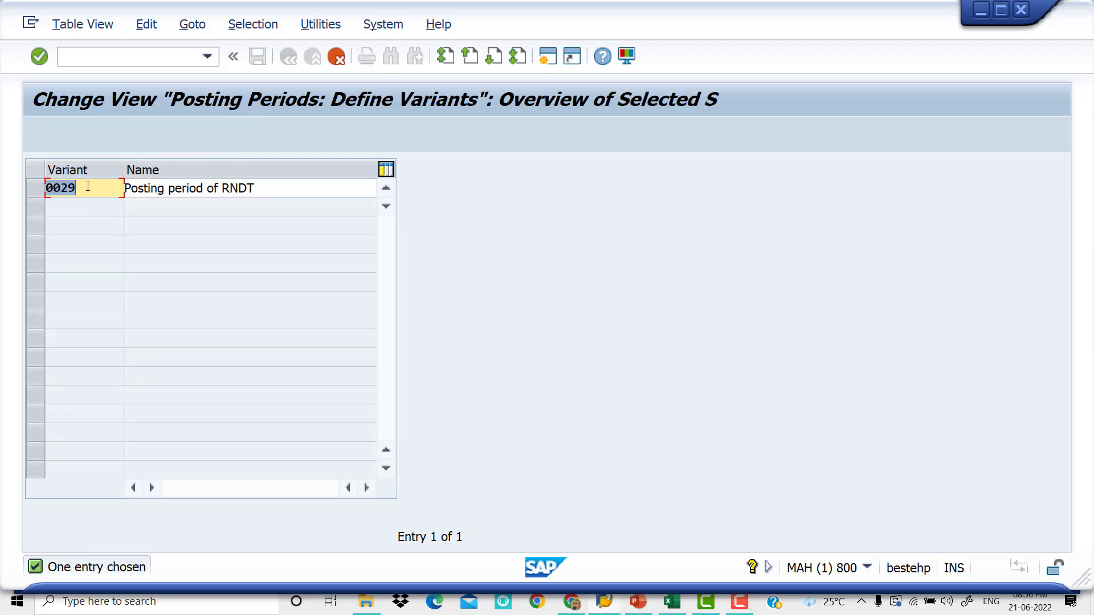
{"action": "key", "text": "BackSpace"}
{"action": "type", "text": "VI10"}
{"action": "key", "text": "Tab"}
Change the copied variant's name to "Posting period of VIVO" and confirm the copy
{"action": "left_click", "coordinate": [268, 186]}
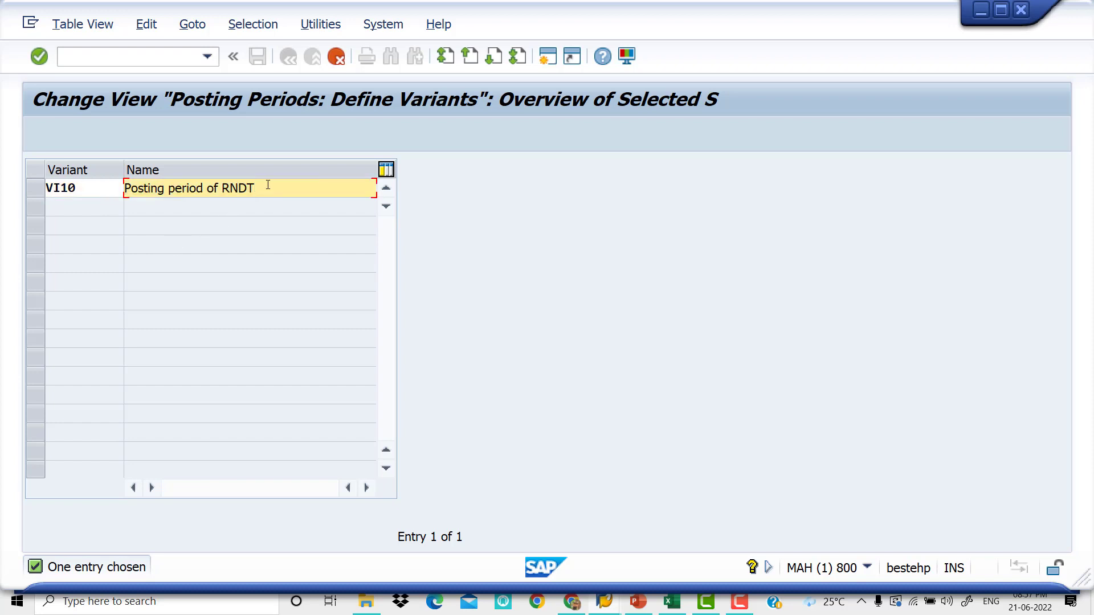
{"action": "key", "text": "BackSpace"}
{"action": "key", "text": "BackSpace"}
{"action": "key", "text": "BackSpace"}
{"action": "key", "text": "BackSpace"}
{"action": "type", "text": "VIVO"}
{"action": "key", "text": "Return"}
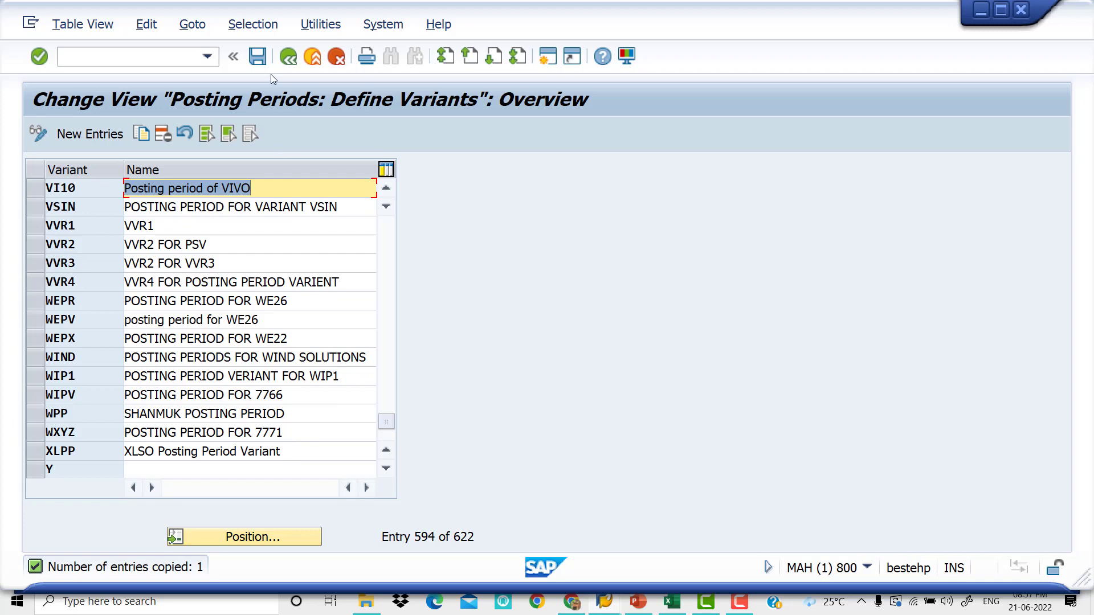
Save the new posting period variant VI10 under customizing request MAHK910520
{"action": "left_click", "coordinate": [258, 57]}
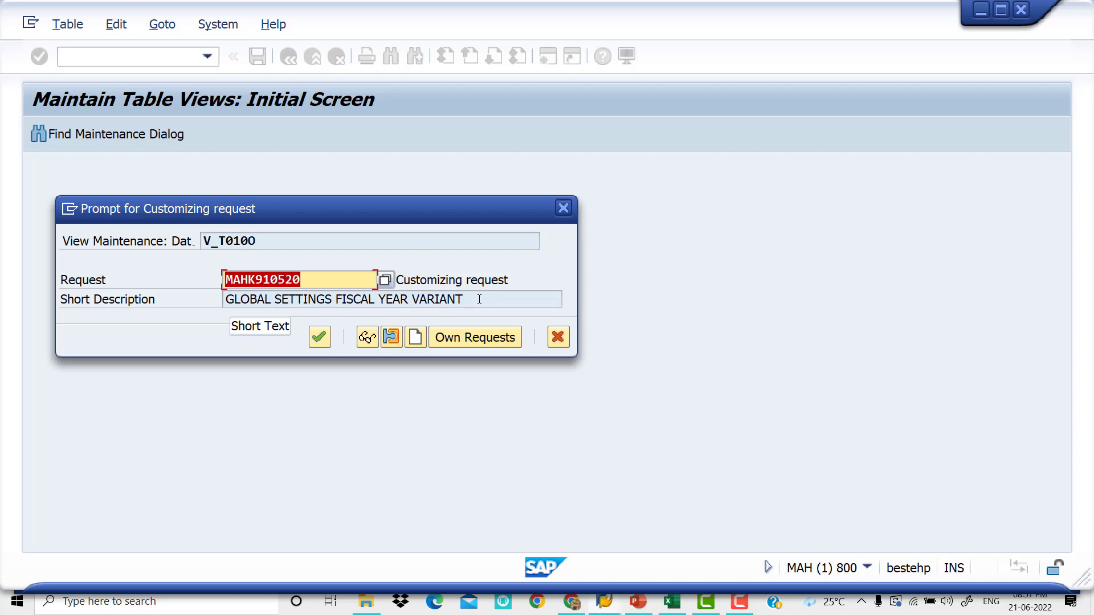
{"action": "left_click", "coordinate": [386, 281]}
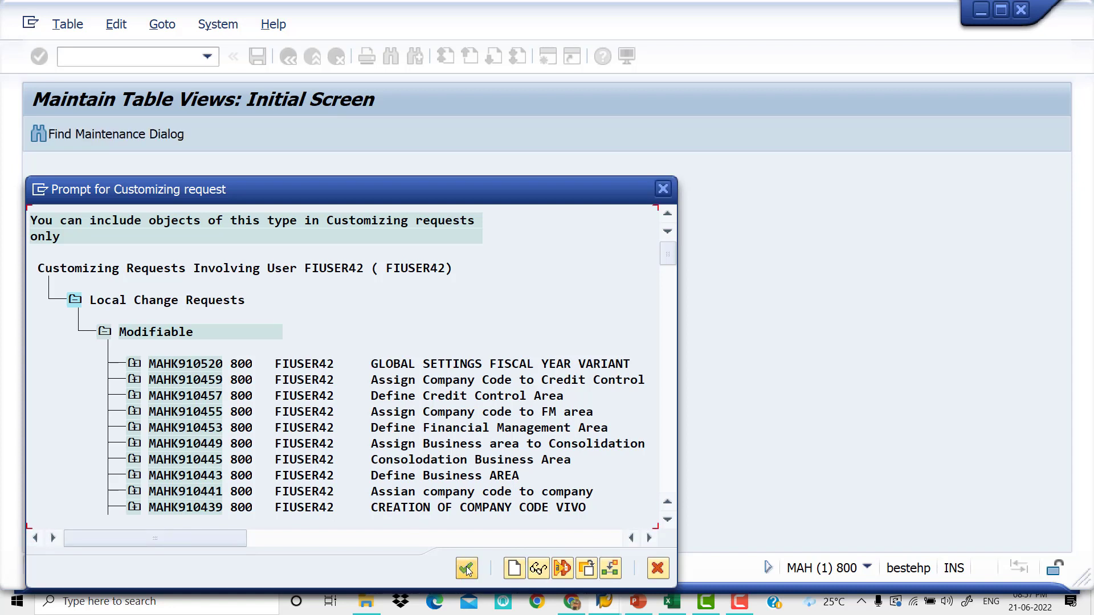
{"action": "left_click", "coordinate": [658, 569]}
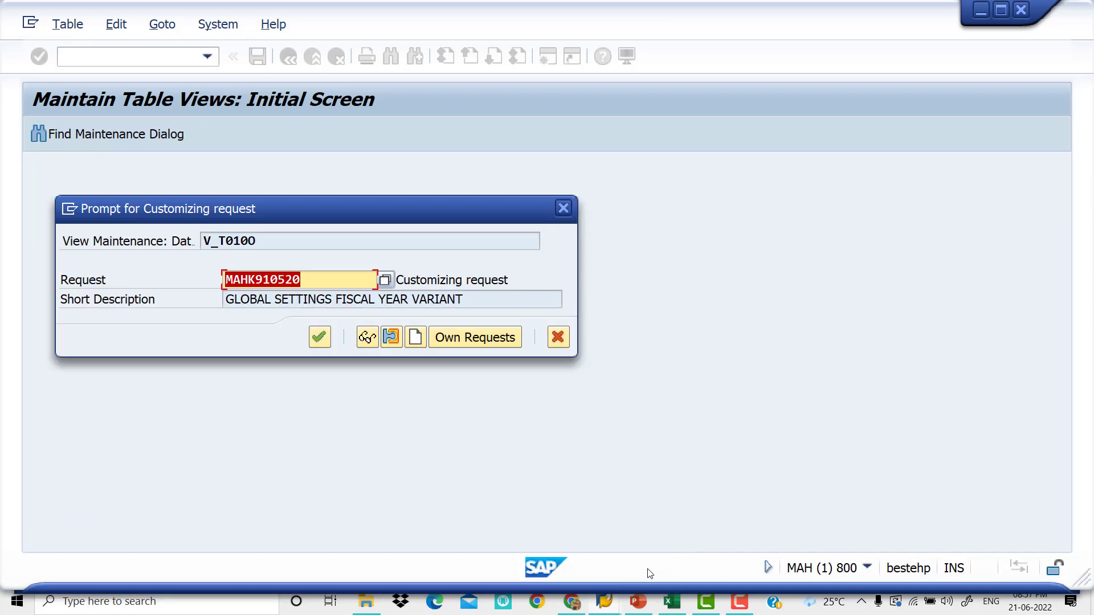
{"action": "left_click", "coordinate": [321, 337]}
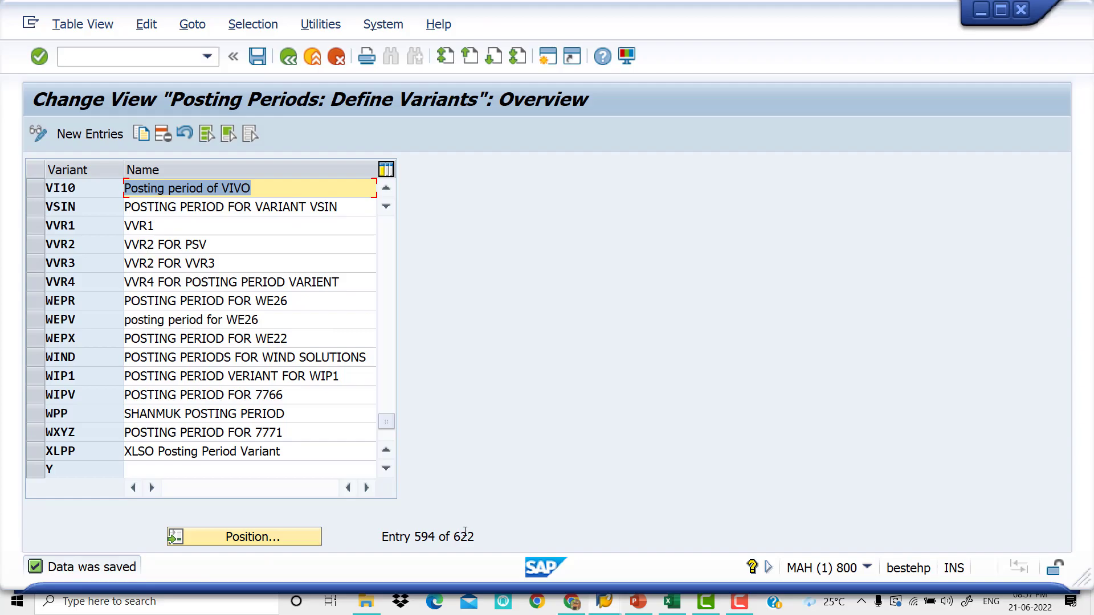
Check the T-codes slide in PowerPoint, switch back to SAP and open the posting period intervals with /NOB52
{"action": "key", "text": "alt+Tab"}
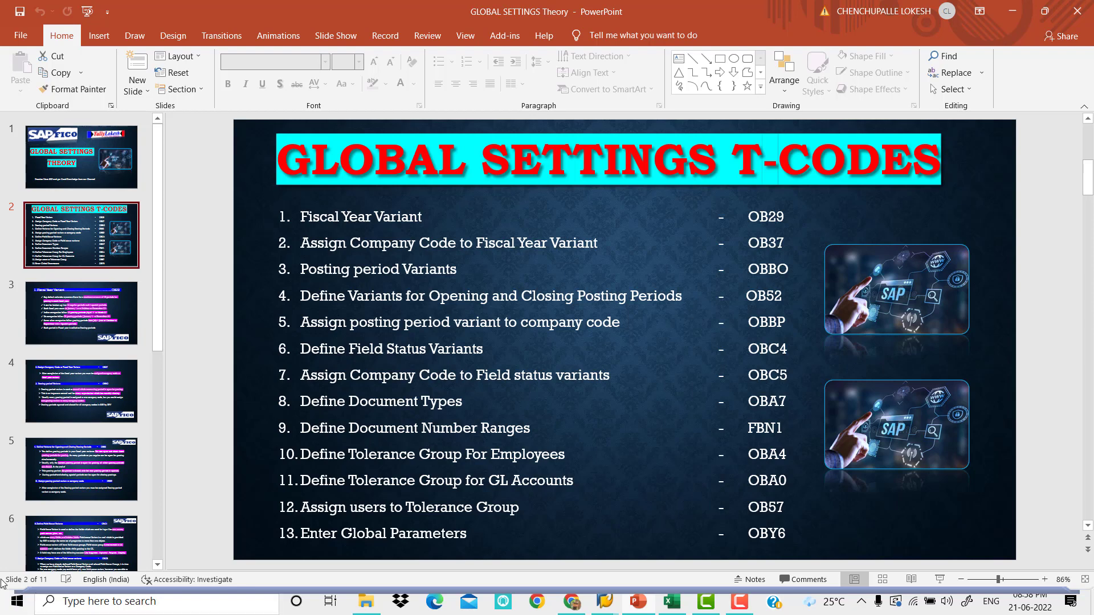
{"action": "key", "text": "alt+Tab"}
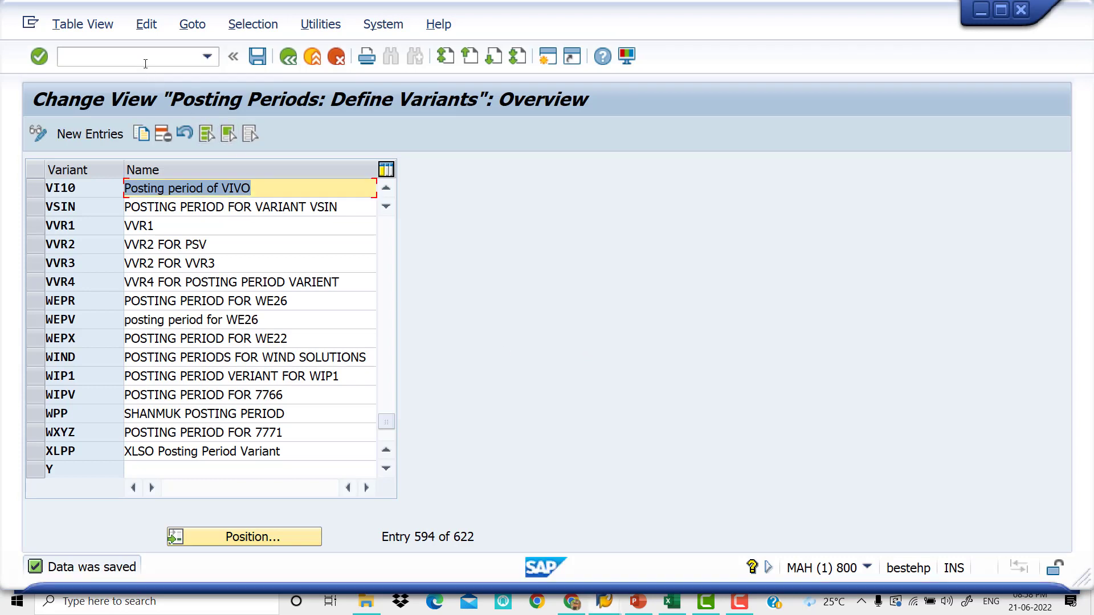
{"action": "left_click", "coordinate": [146, 60]}
{"action": "type", "text": "/NO"}
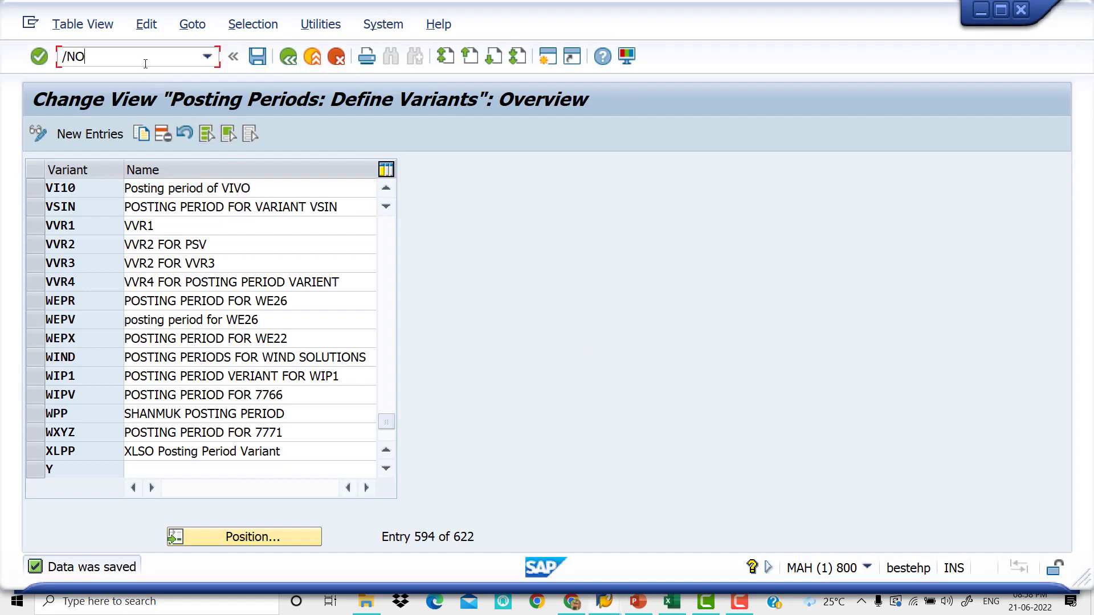
{"action": "type", "text": "B52"}
{"action": "key", "text": "Return"}
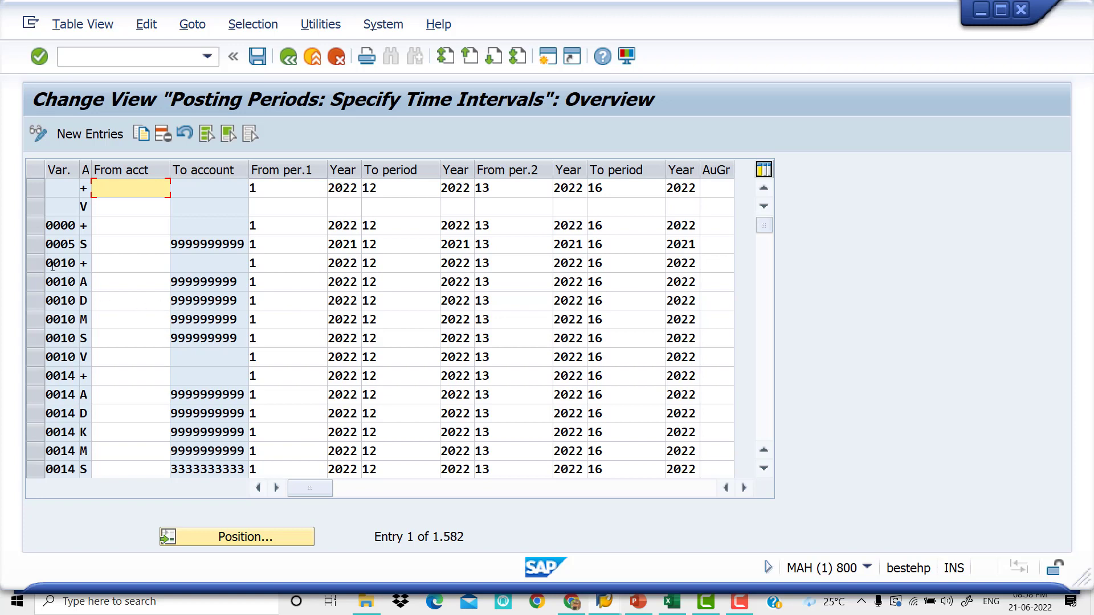
Select the six posting period entries of variant 0010 (+, A, D, M, S and V) and copy them
{"action": "left_click", "coordinate": [32, 264]}
{"action": "left_click", "coordinate": [32, 284]}
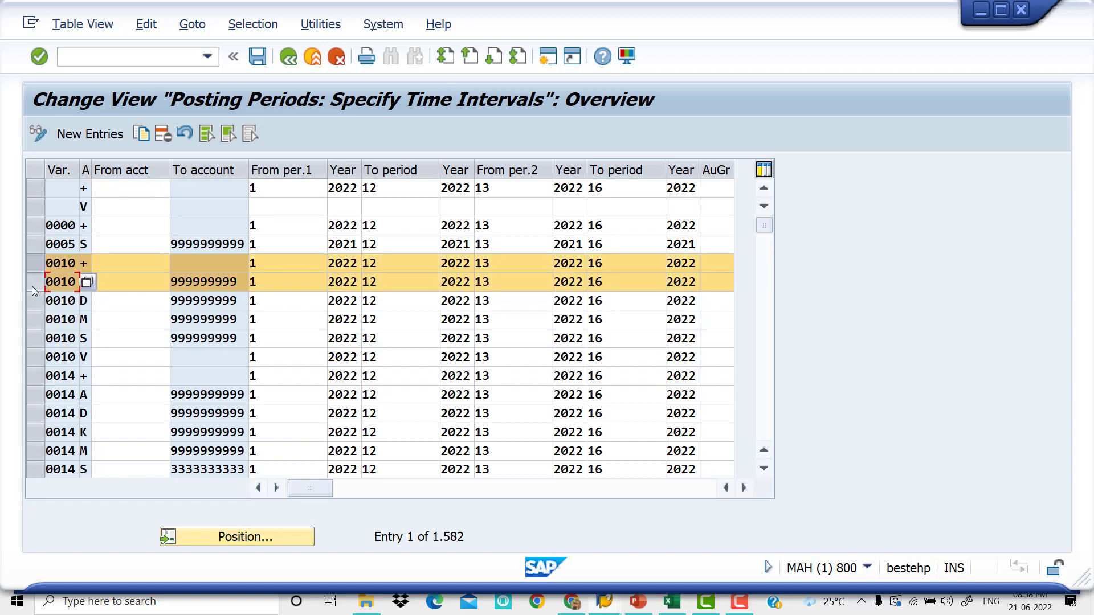
{"action": "left_click", "coordinate": [33, 300]}
{"action": "left_click", "coordinate": [35, 320]}
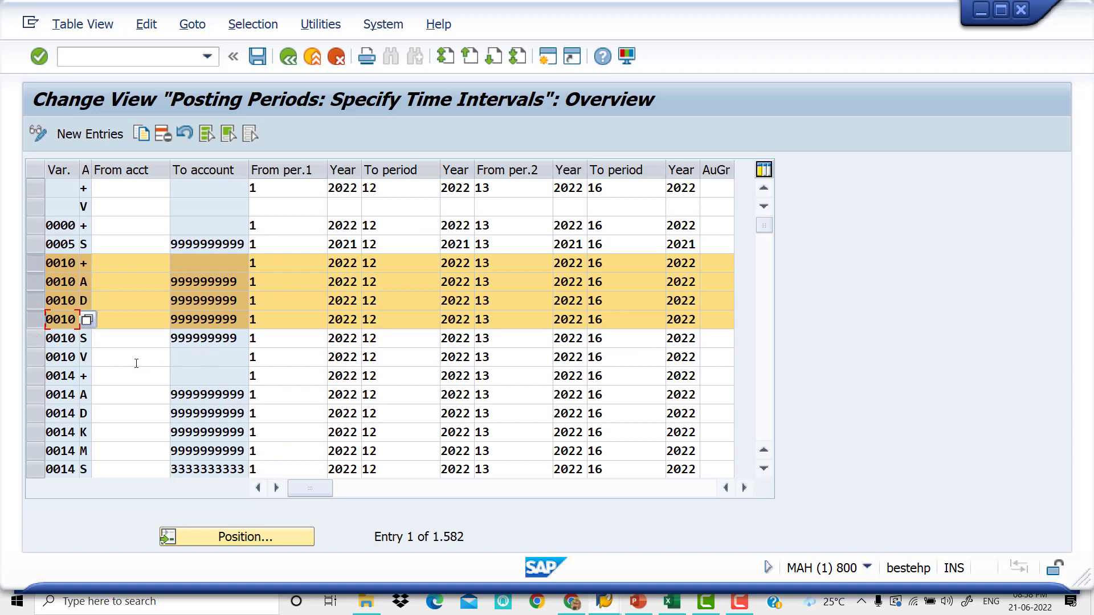
{"action": "left_click", "coordinate": [34, 339]}
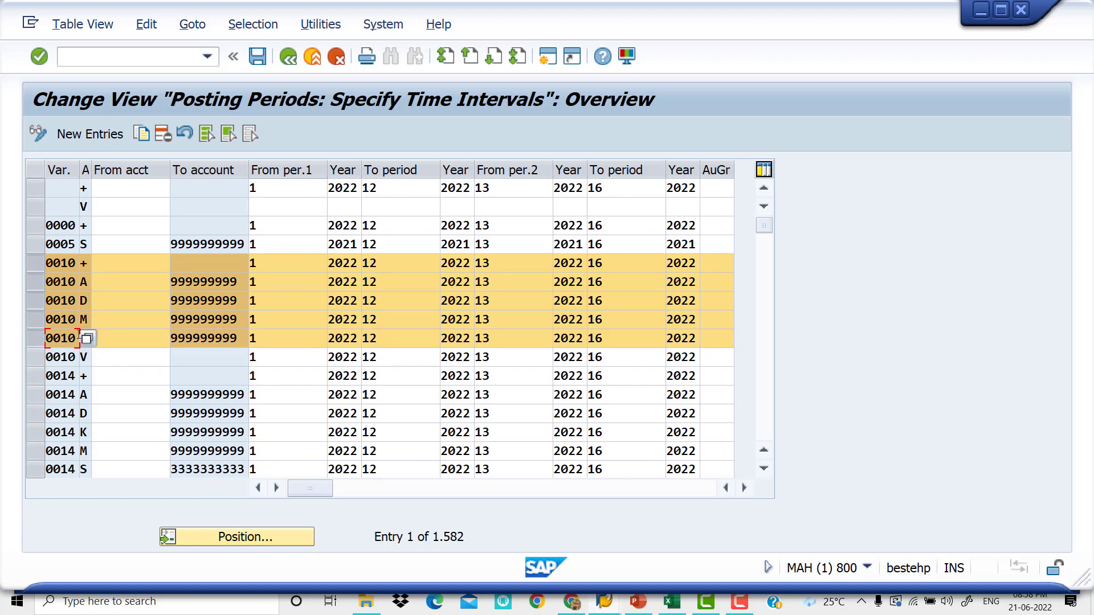
{"action": "left_click", "coordinate": [36, 358]}
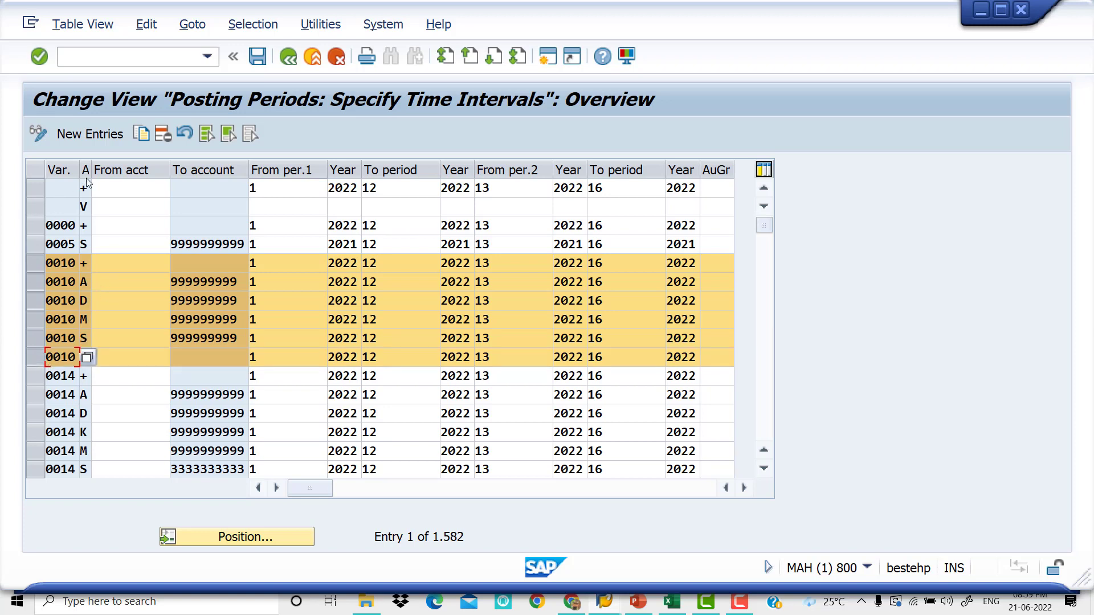
{"action": "left_click", "coordinate": [143, 134]}
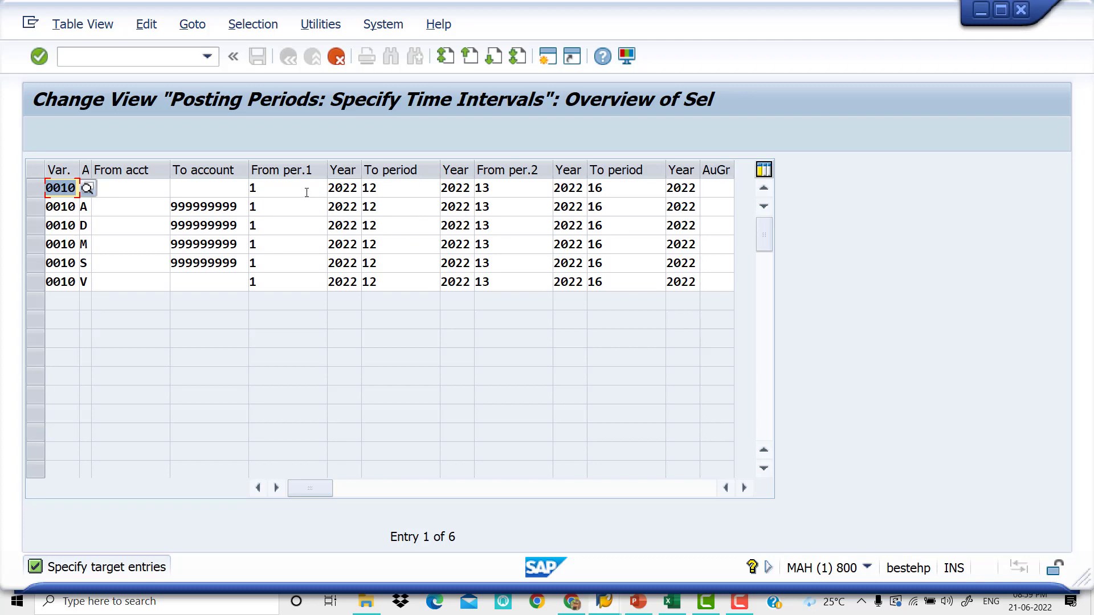
Set From per.1 to 2 in all six copied entries
{"action": "left_click", "coordinate": [273, 187]}
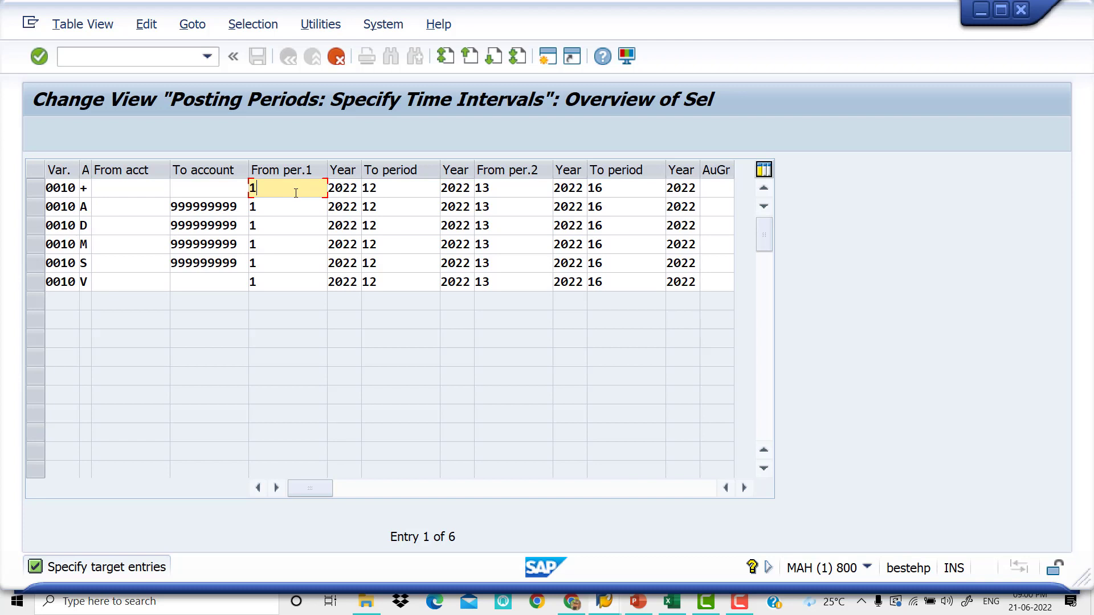
{"action": "key", "text": "BackSpace"}
{"action": "type", "text": "2"}
{"action": "left_click", "coordinate": [277, 206]}
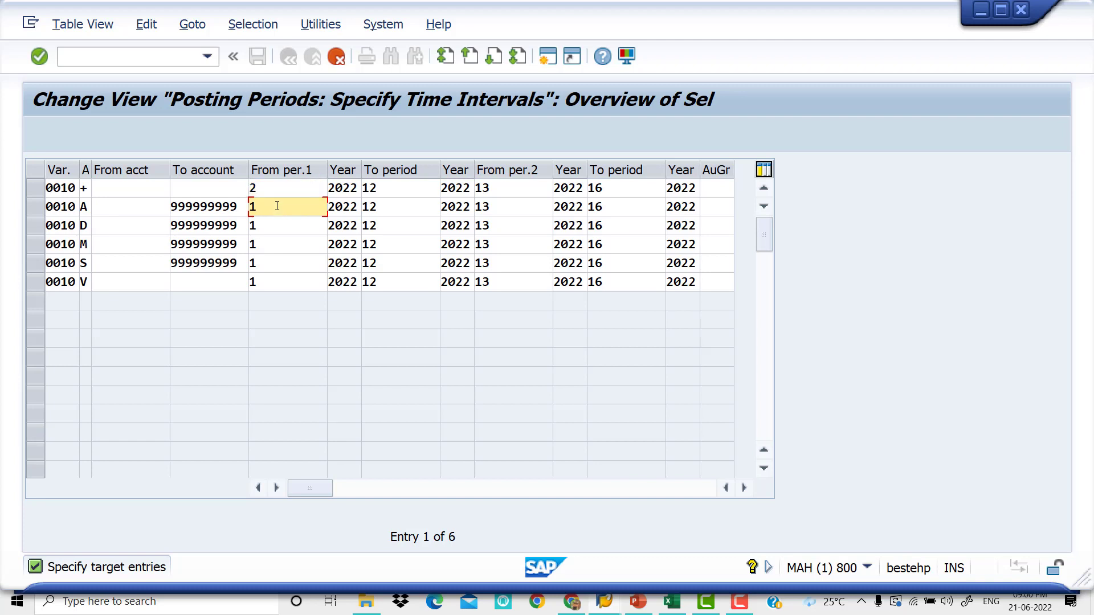
{"action": "key", "text": "BackSpace"}
{"action": "type", "text": "2"}
{"action": "left_click", "coordinate": [280, 218]}
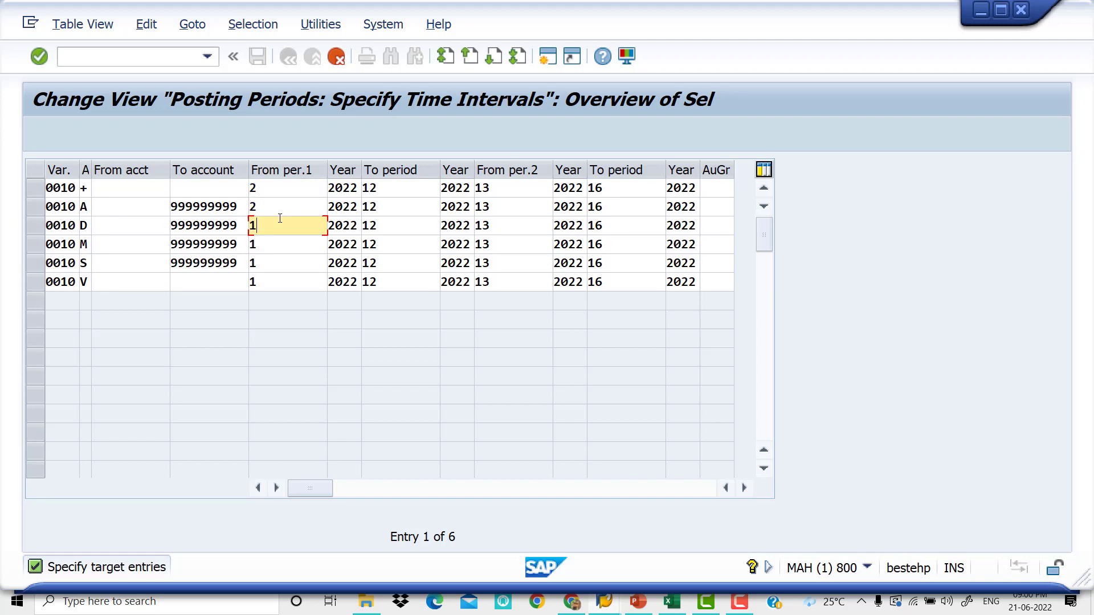
{"action": "key", "text": "BackSpace"}
{"action": "type", "text": "2"}
{"action": "left_click", "coordinate": [278, 250]}
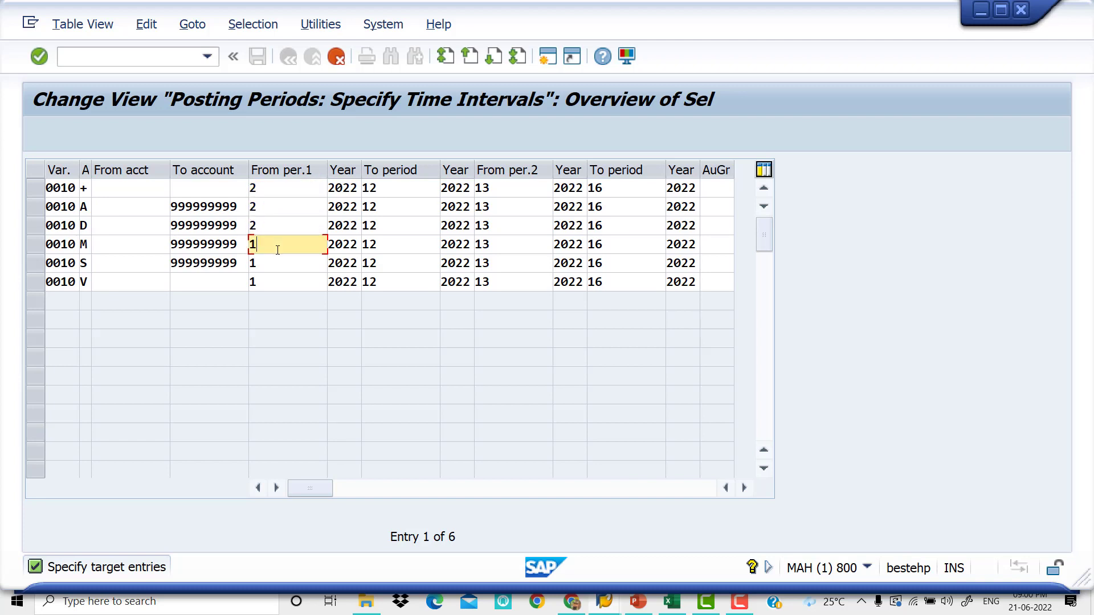
{"action": "key", "text": "BackSpace"}
{"action": "type", "text": "2"}
{"action": "left_click", "coordinate": [277, 266]}
{"action": "key", "text": "BackSpace"}
{"action": "type", "text": "2"}
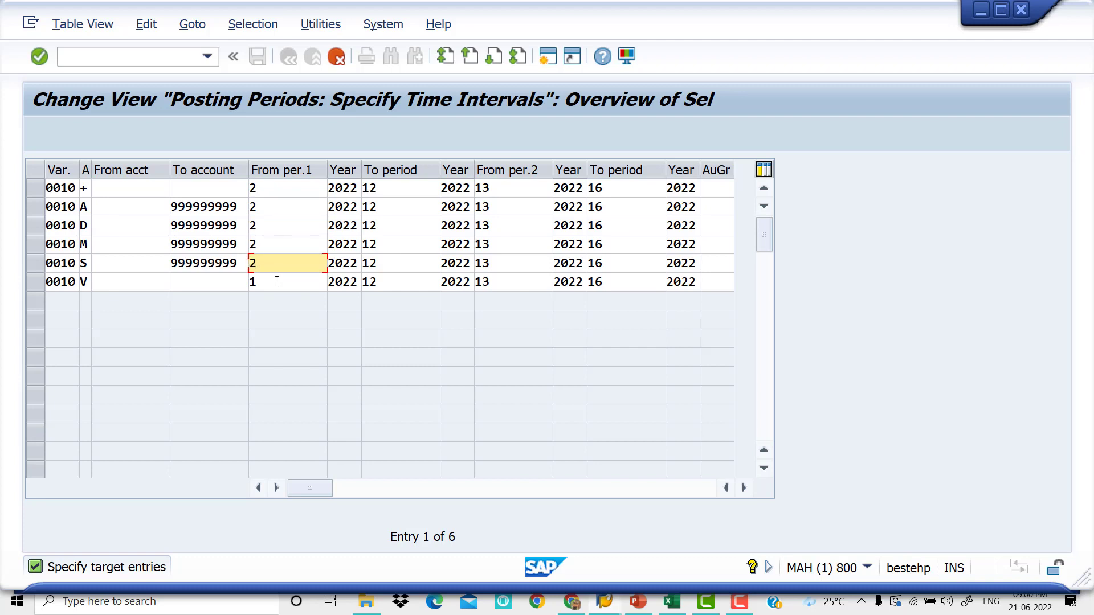
{"action": "left_click", "coordinate": [277, 285]}
{"action": "key", "text": "BackSpace"}
{"action": "type", "text": "2"}
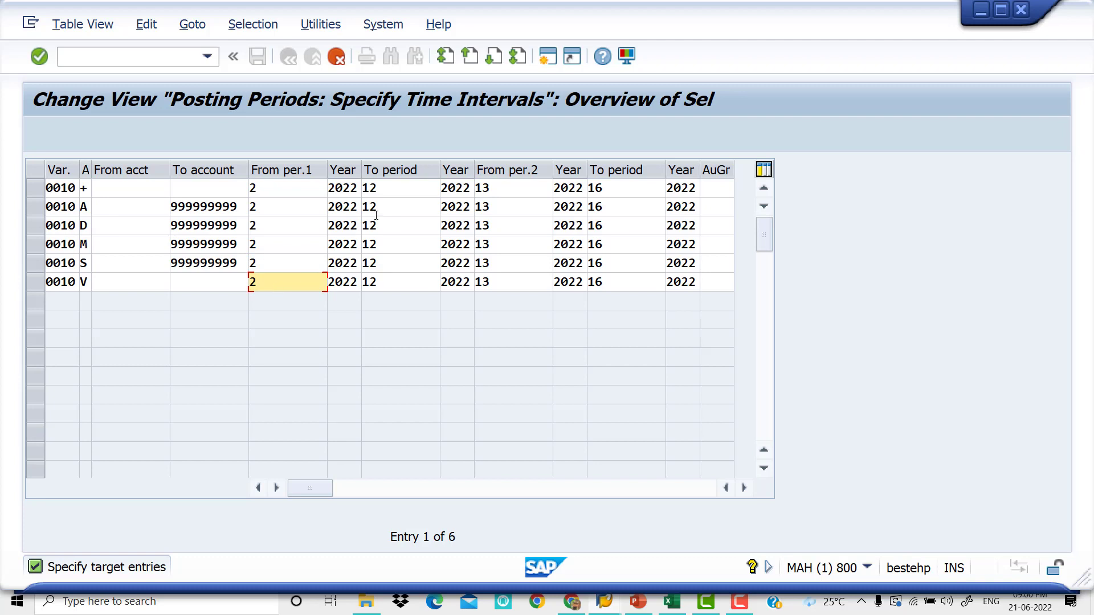
Set the first interval's To period to 2 in all six copied entries
{"action": "left_click", "coordinate": [395, 188]}
{"action": "left_click_drag", "start_coordinate": [395, 187], "coordinate": [354, 183]}
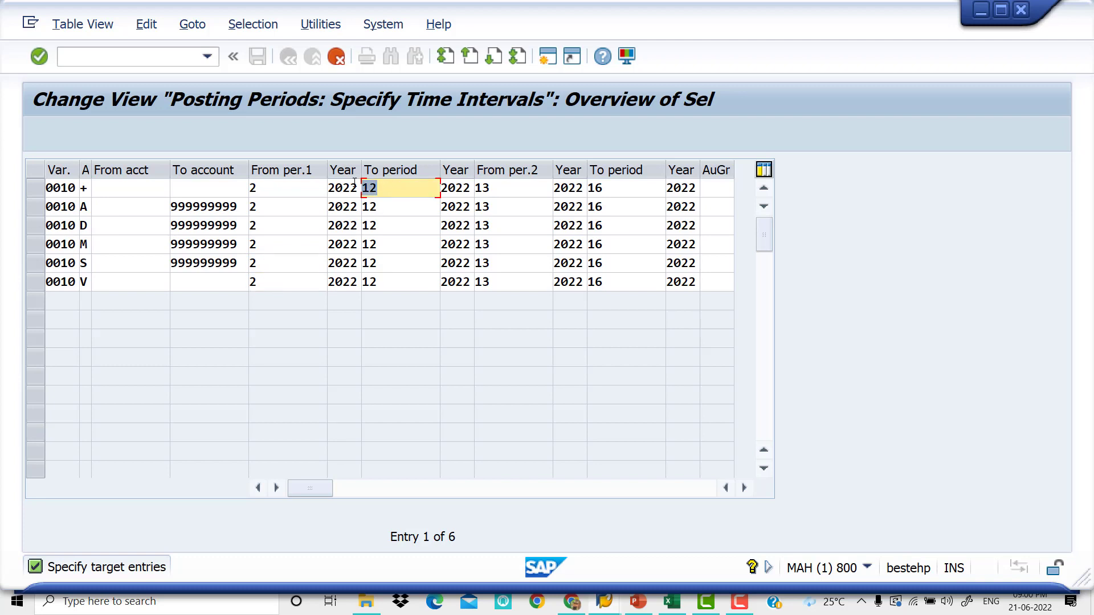
{"action": "type", "text": "2"}
{"action": "key", "text": "Down"}
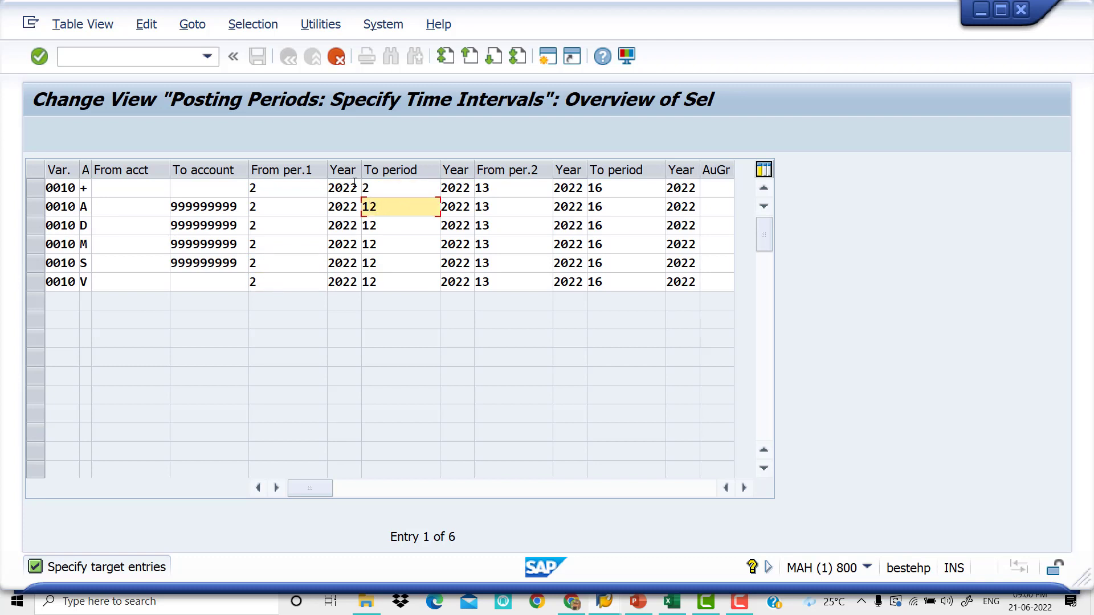
{"action": "type", "text": "2"}
{"action": "key", "text": "Down"}
{"action": "key", "text": "BackSpace"}
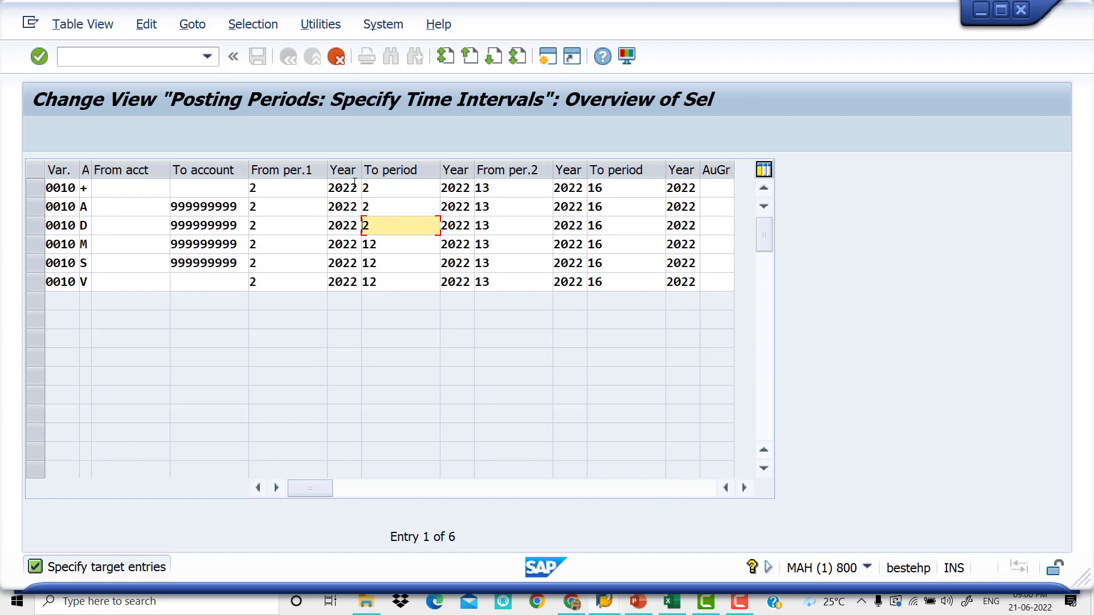
{"action": "key", "text": "Down"}
{"action": "key", "text": "BackSpace"}
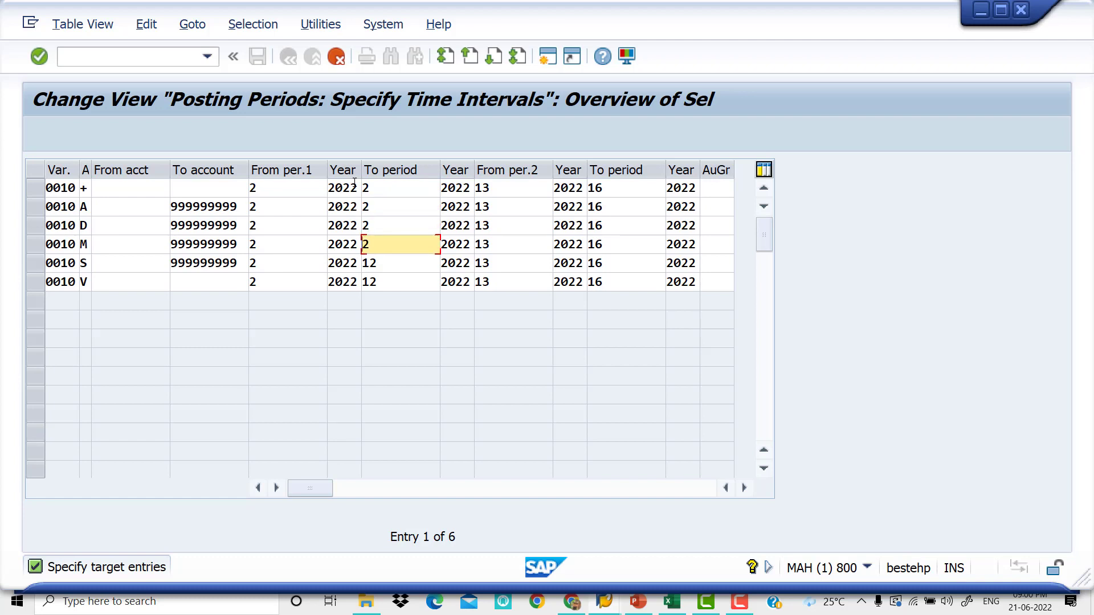
{"action": "key", "text": "Down"}
{"action": "key", "text": "BackSpace"}
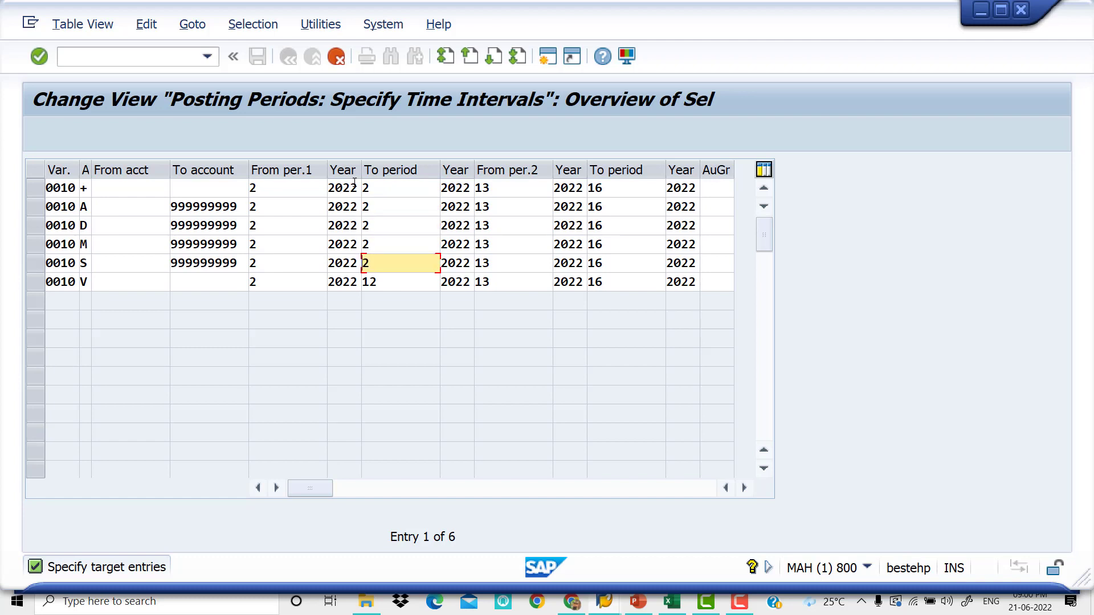
{"action": "key", "text": "Down"}
{"action": "key", "text": "BackSpace"}
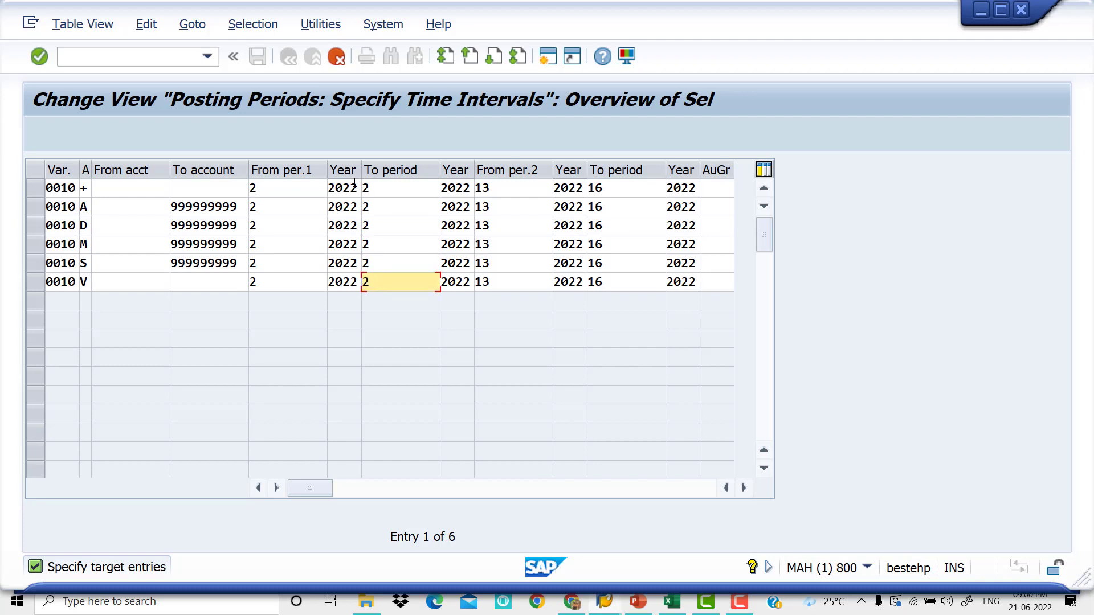
{"action": "left_click", "coordinate": [397, 188]}
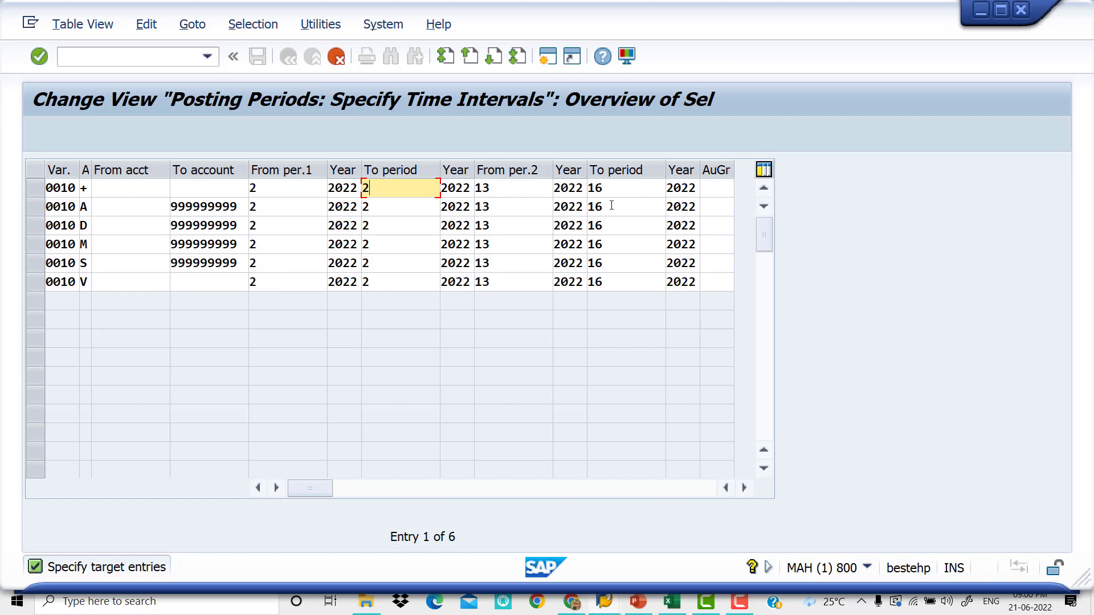
Set the end year of the second period interval to 2023 in all six copied entries
{"action": "left_click", "coordinate": [692, 190]}
{"action": "key", "text": "BackSpace"}
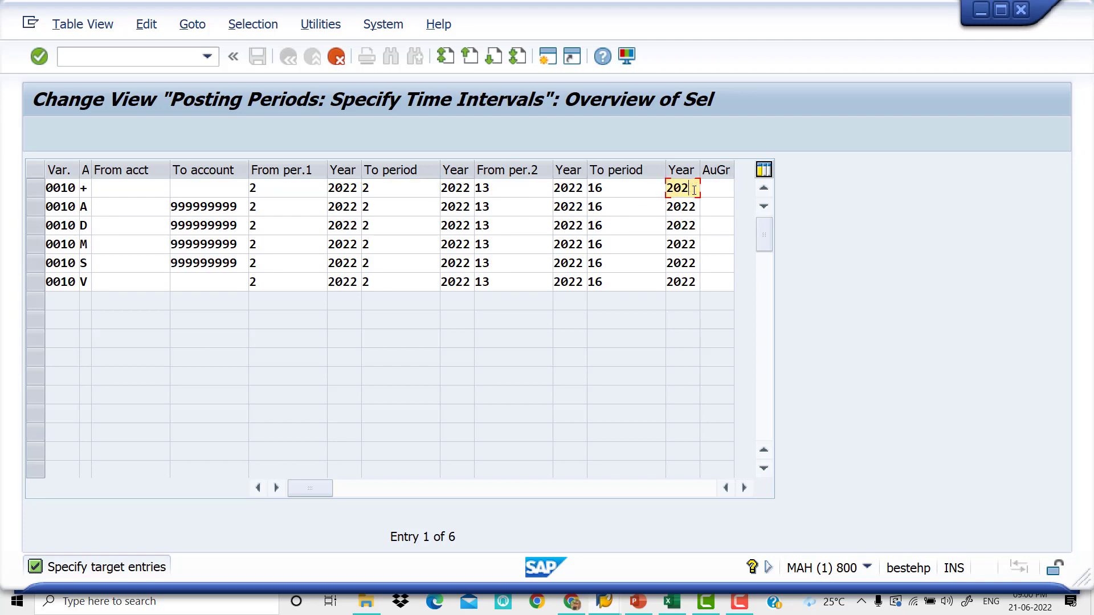
{"action": "type", "text": "3"}
{"action": "left_click", "coordinate": [696, 206]}
{"action": "key", "text": "BackSpace"}
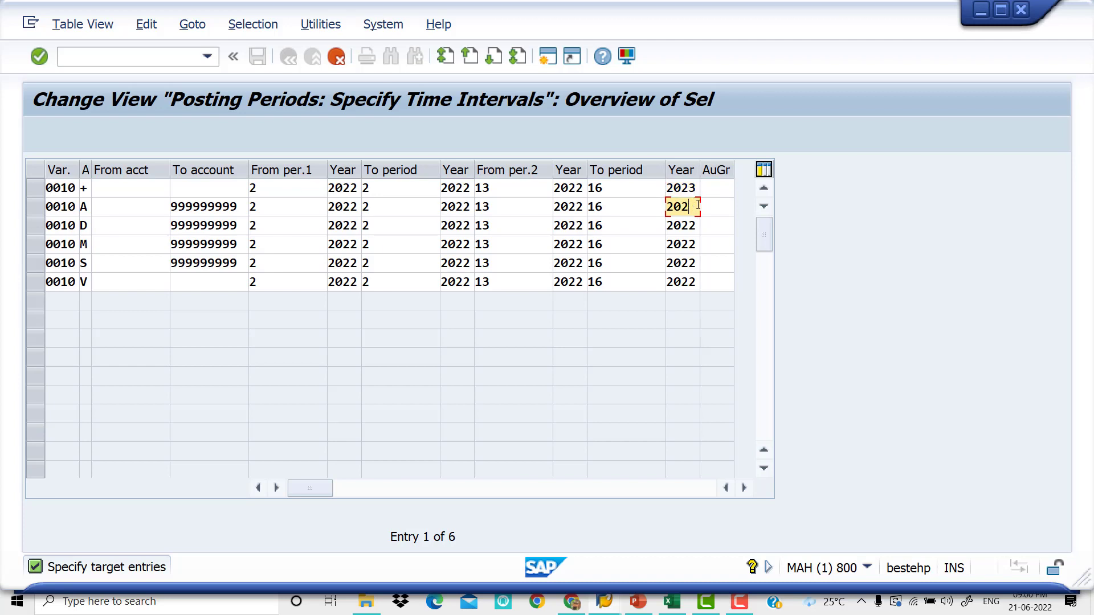
{"action": "type", "text": "3"}
{"action": "left_click", "coordinate": [696, 225]}
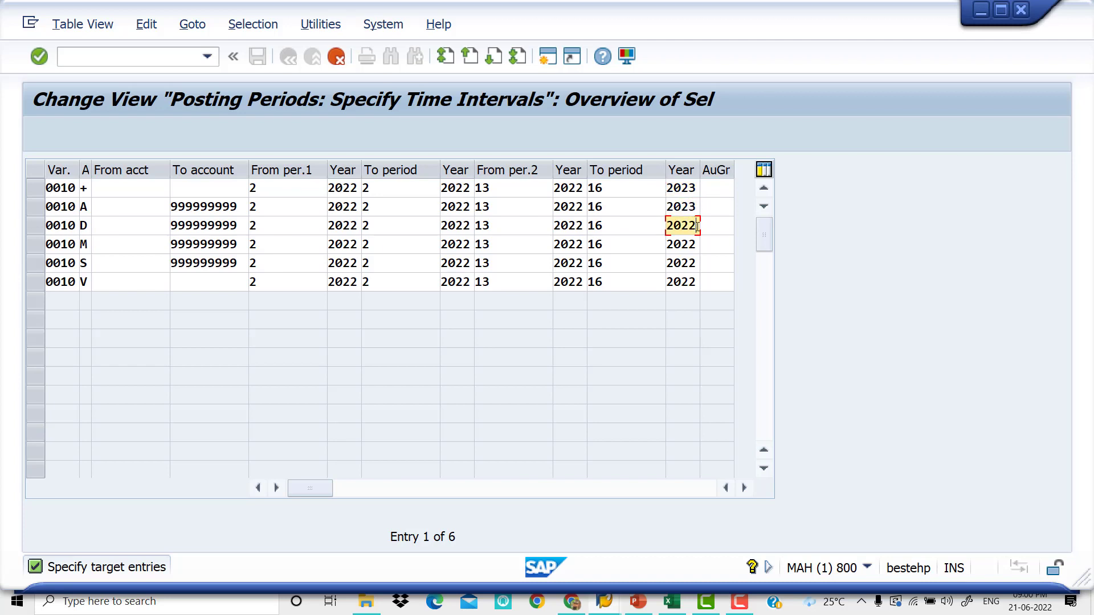
{"action": "key", "text": "BackSpace"}
{"action": "type", "text": "3"}
{"action": "left_click", "coordinate": [698, 244]}
{"action": "key", "text": "BackSpace"}
{"action": "type", "text": "3"}
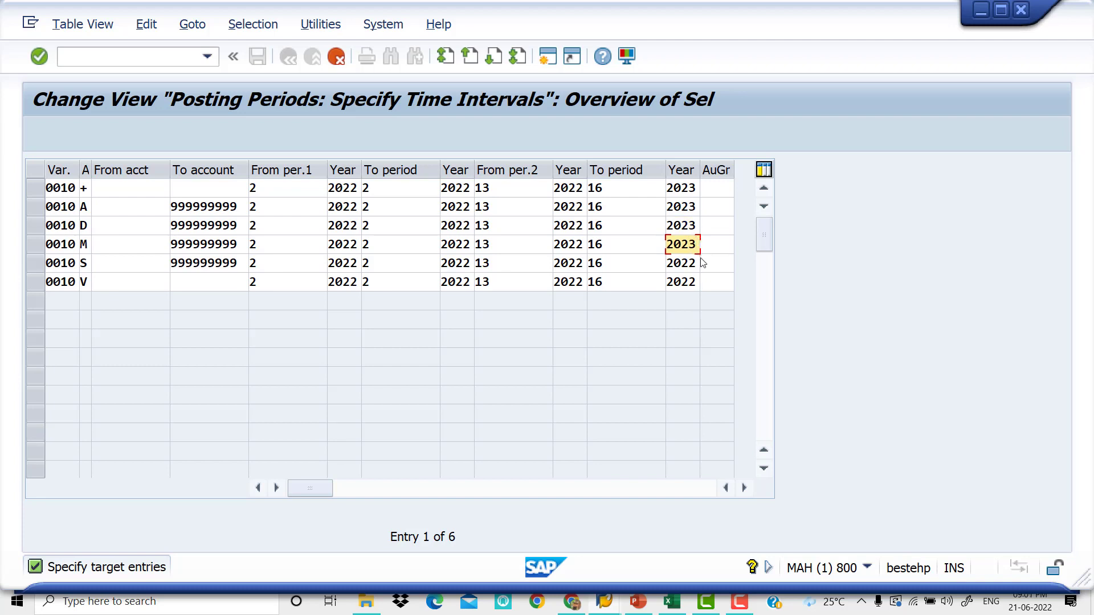
{"action": "left_click", "coordinate": [697, 262]}
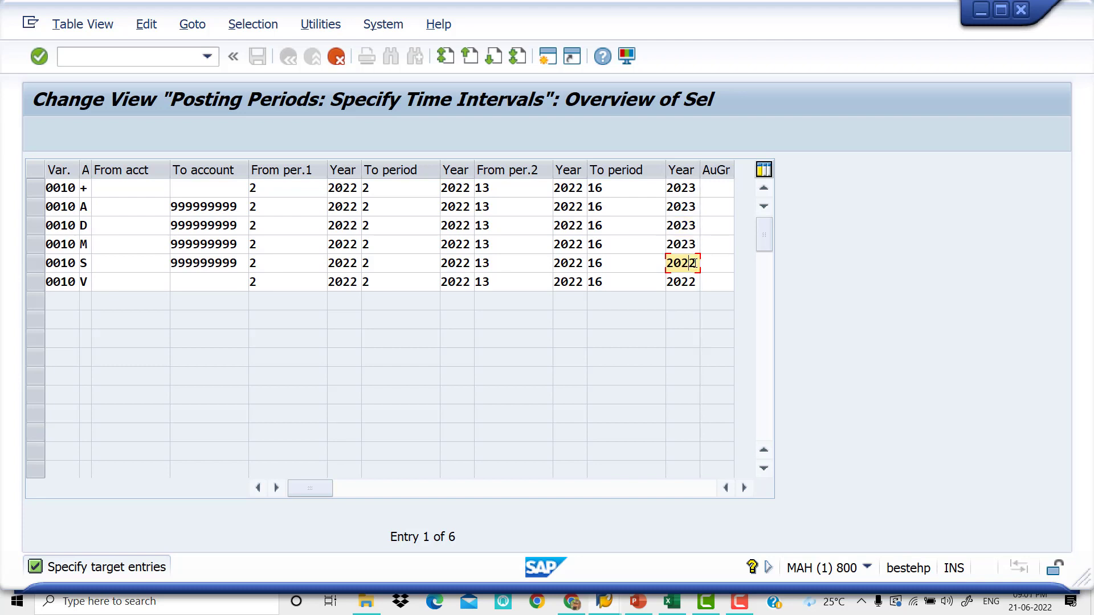
{"action": "key", "text": "BackSpace"}
{"action": "type", "text": "3"}
{"action": "left_click", "coordinate": [695, 281]}
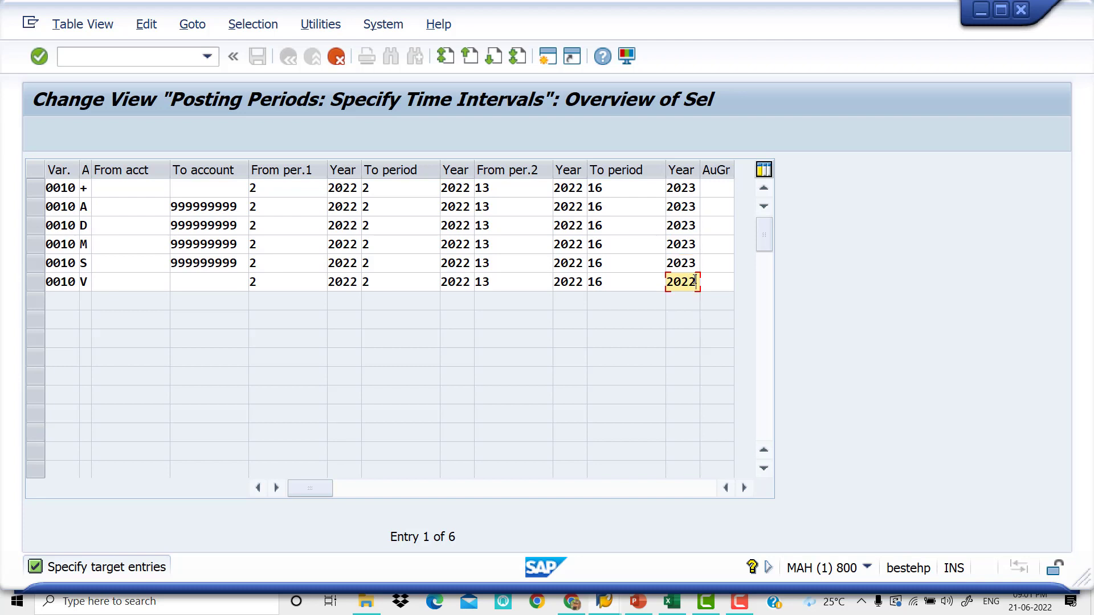
{"action": "key", "text": "BackSpace"}
{"action": "type", "text": "3"}
{"action": "left_click", "coordinate": [261, 227]}
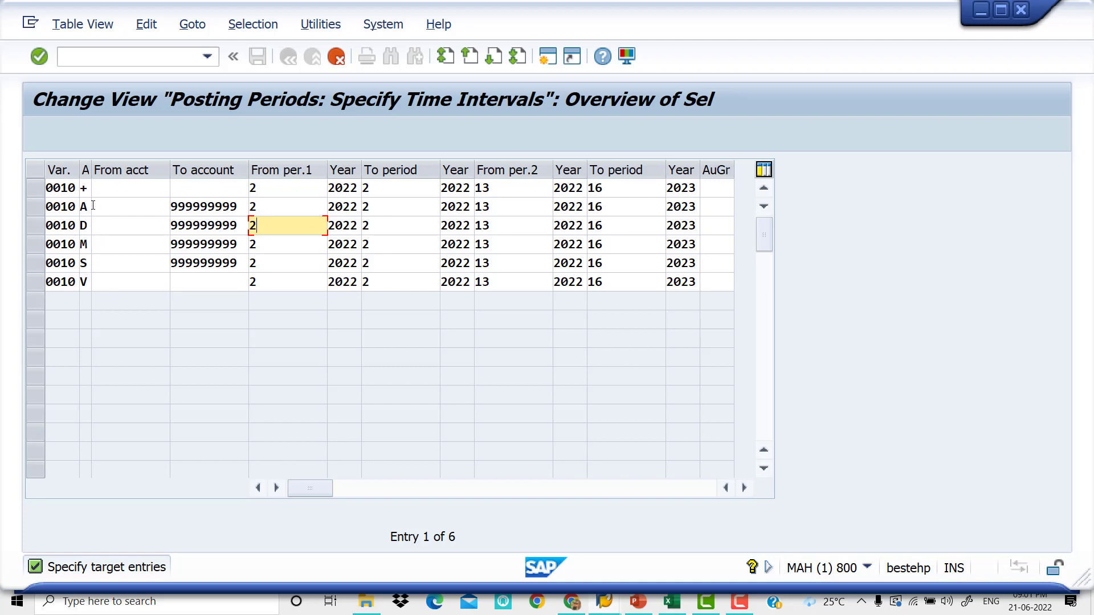
Look up the possible account types for the + entry and close the list
{"action": "left_click", "coordinate": [83, 188]}
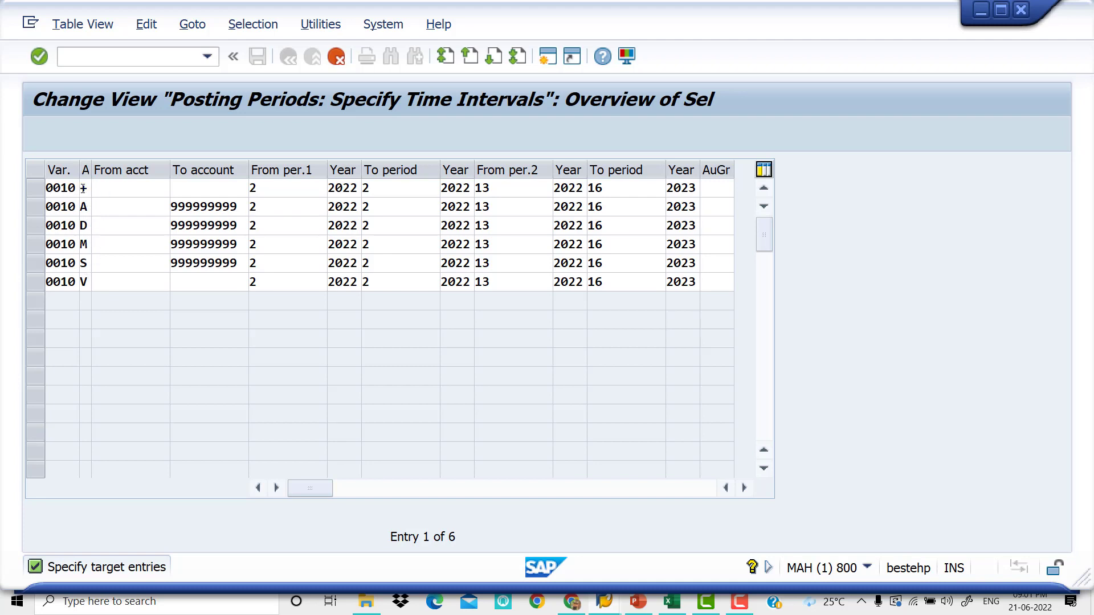
{"action": "double_click", "coordinate": [84, 188]}
{"action": "left_click", "coordinate": [100, 189]}
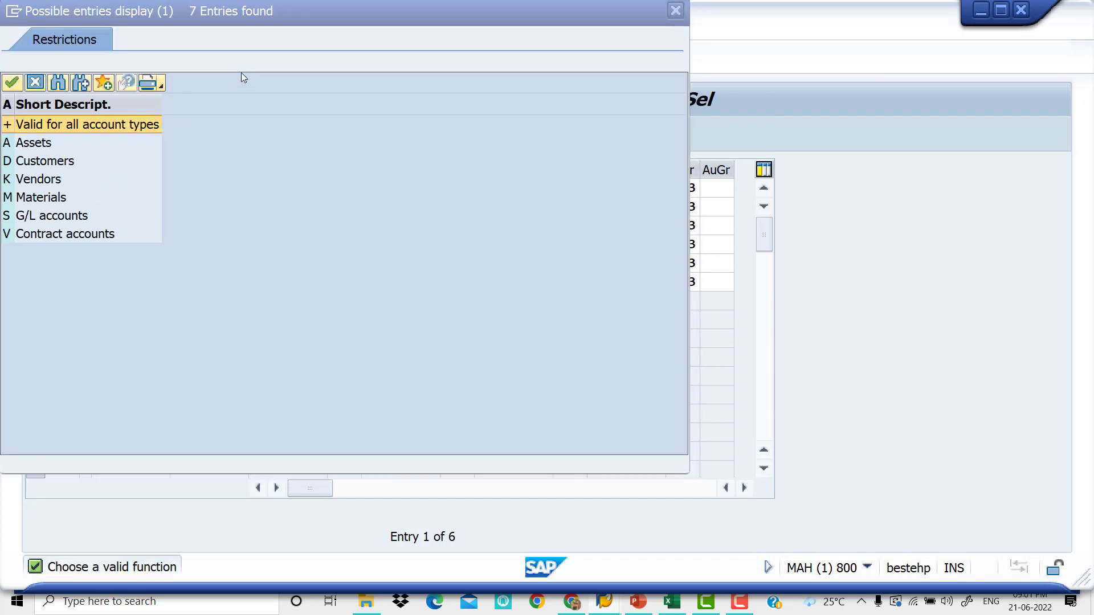
{"action": "left_click_drag", "start_coordinate": [305, 21], "coordinate": [526, 80]}
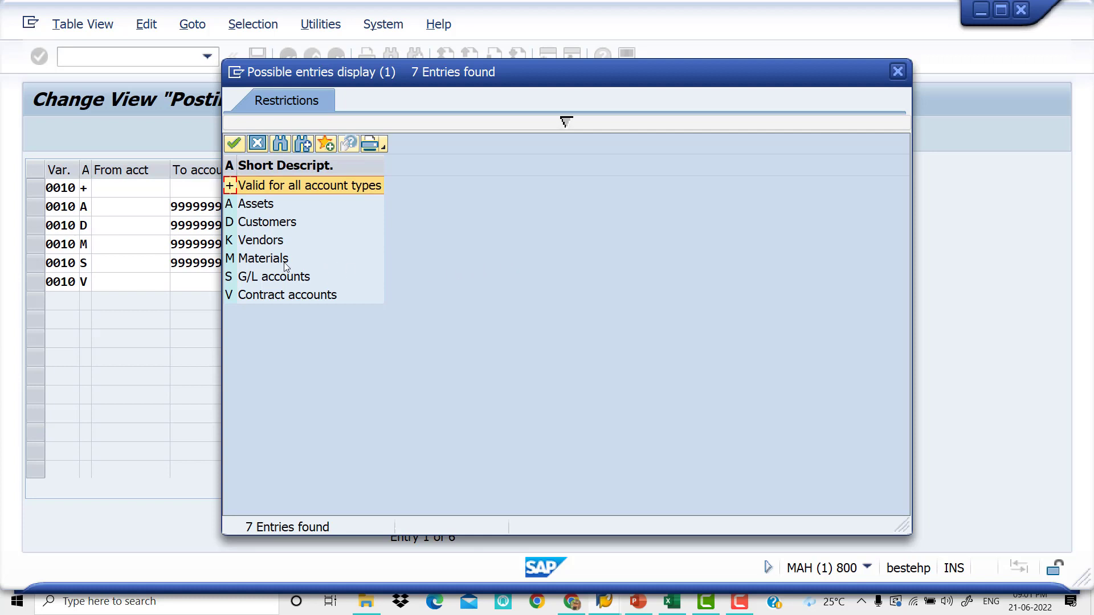
{"action": "left_click", "coordinate": [895, 72]}
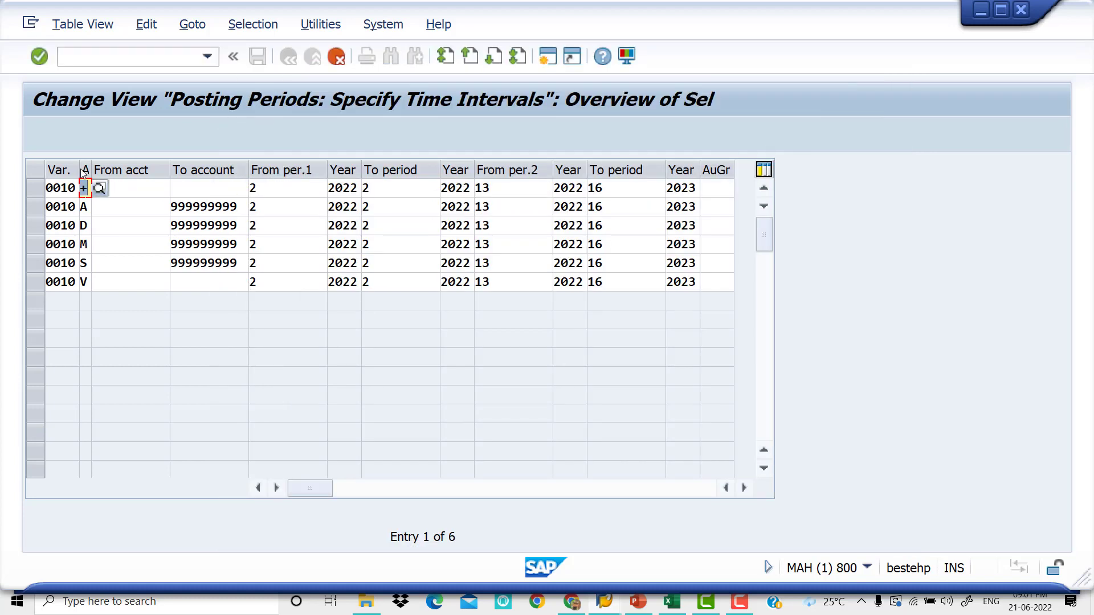
Widen the Var. column slightly and set the variant of the + account type entry to VI10
{"action": "left_click_drag", "start_coordinate": [79, 170], "coordinate": [88, 169]}
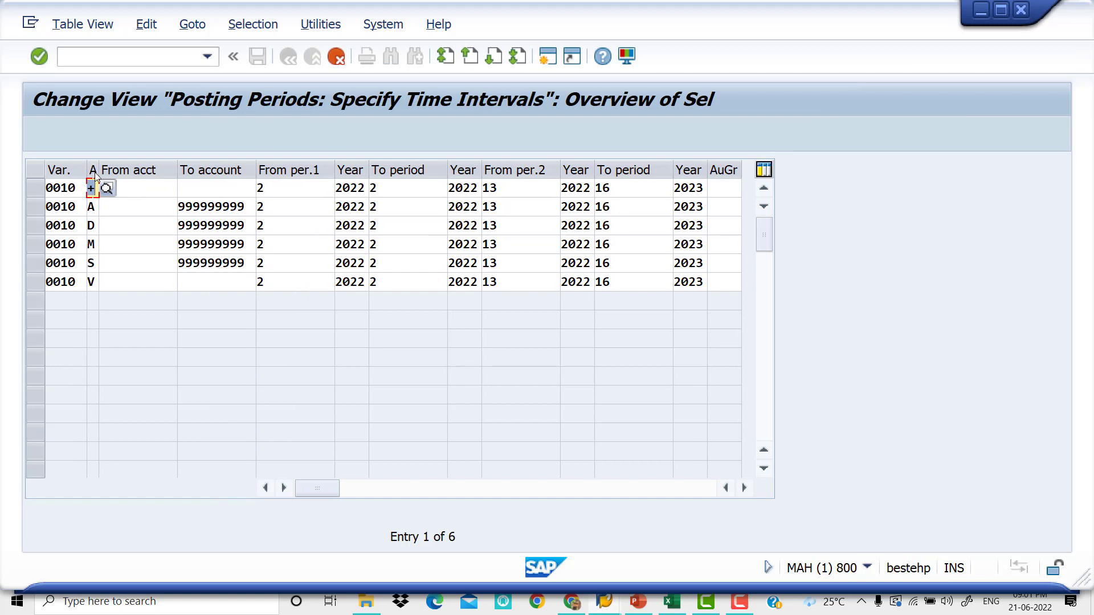
{"action": "left_click", "coordinate": [76, 186]}
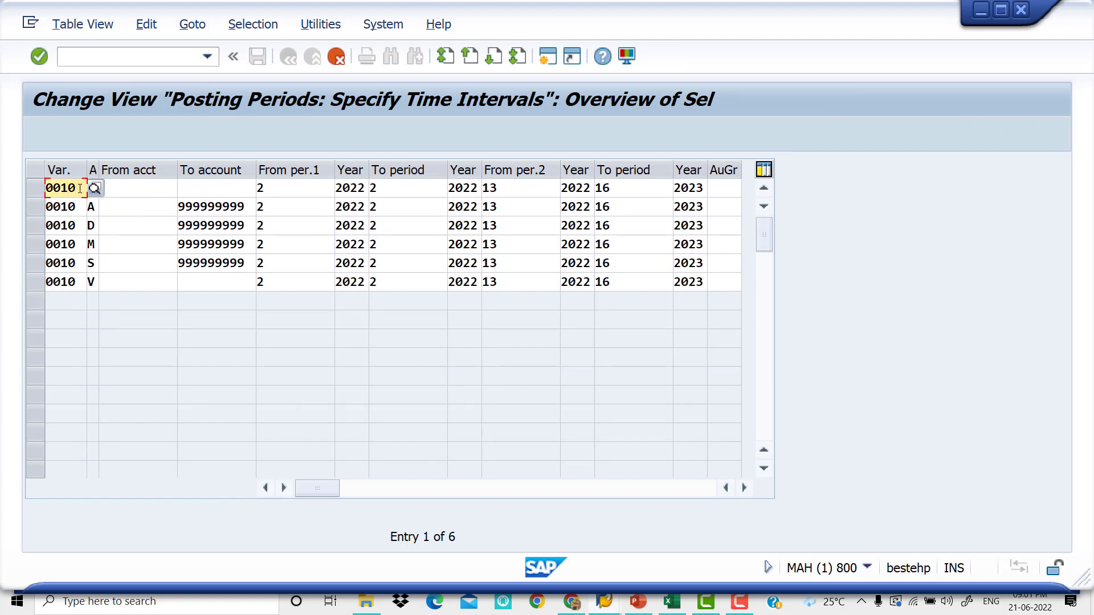
{"action": "key", "text": "BackSpace"}
{"action": "key", "text": "BackSpace"}
{"action": "key", "text": "BackSpace"}
{"action": "key", "text": "BackSpace"}
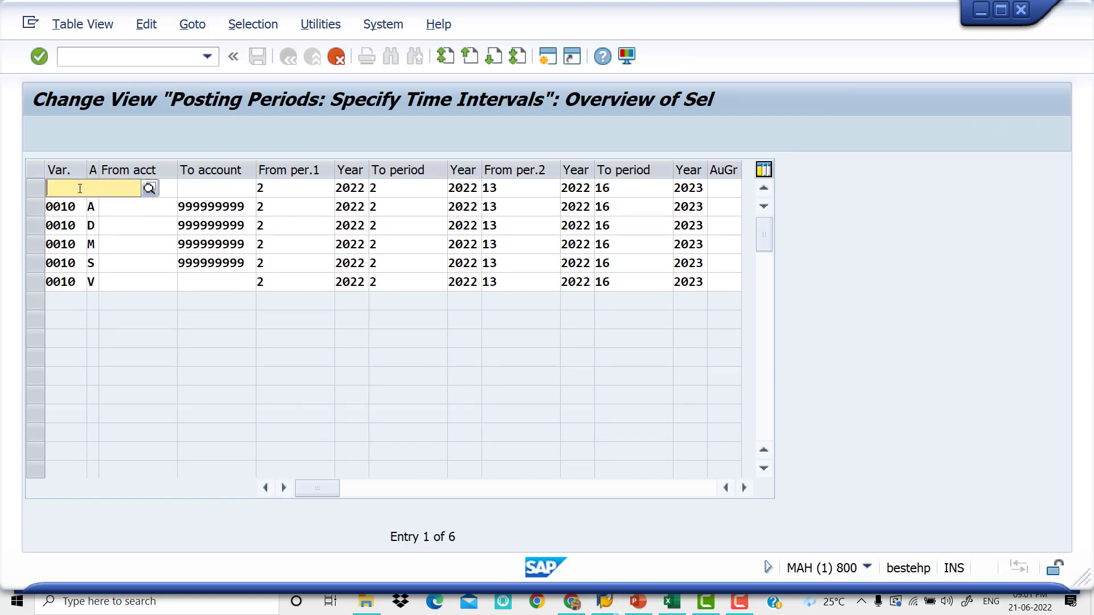
{"action": "type", "text": "VI10"}
{"action": "key", "text": "Down"}
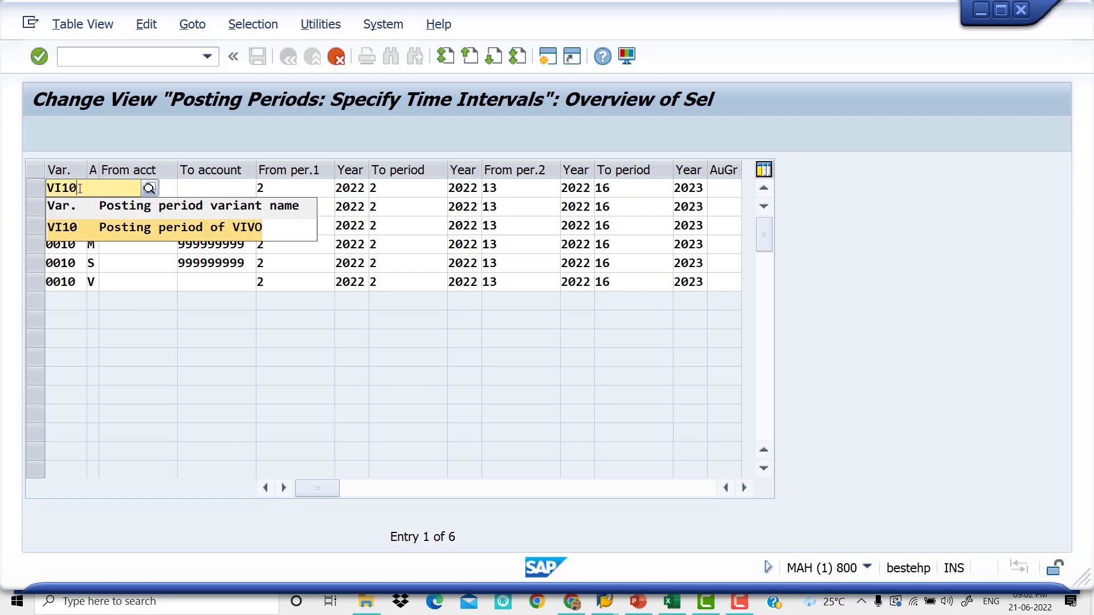
{"action": "key", "text": "Return"}
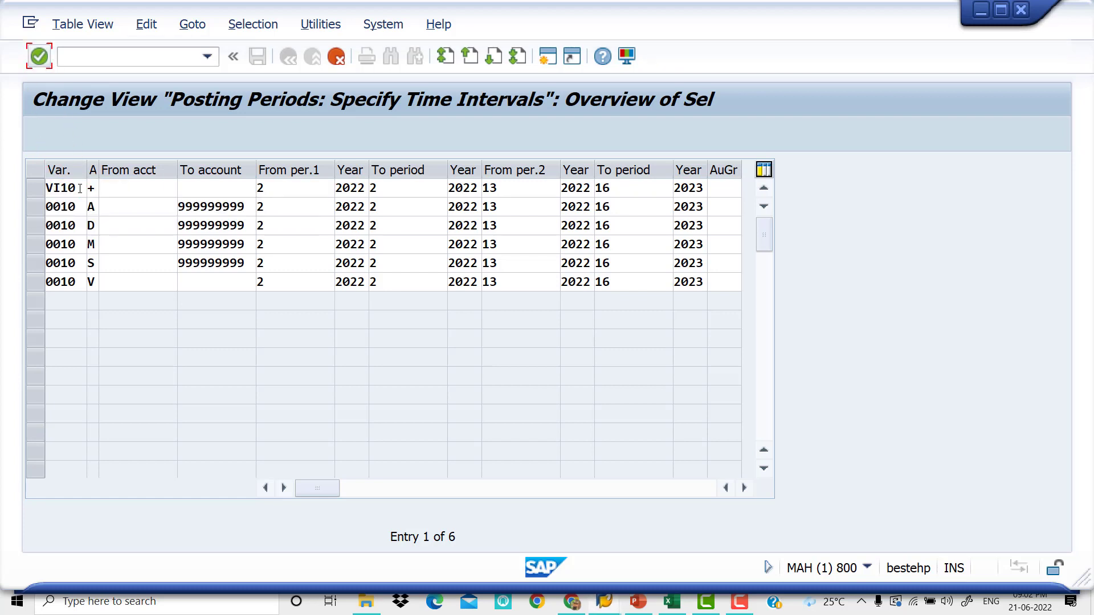
Set the variant of the account type A entry to VI10
{"action": "left_click", "coordinate": [82, 206]}
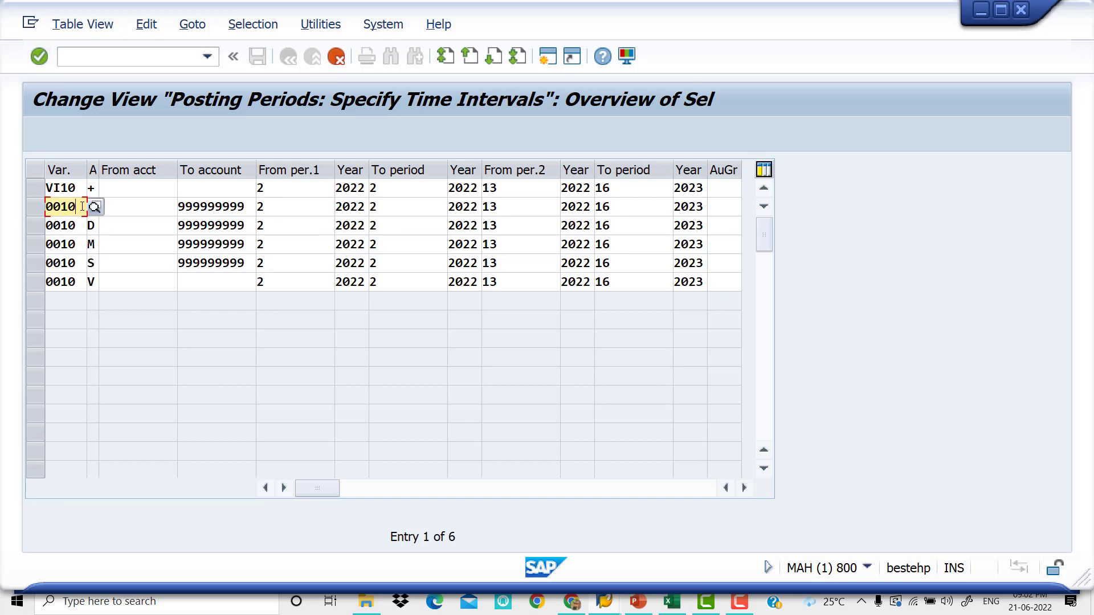
{"action": "key", "text": "BackSpace"}
{"action": "key", "text": "BackSpace"}
{"action": "key", "text": "BackSpace"}
{"action": "key", "text": "BackSpace"}
{"action": "type", "text": "VI10"}
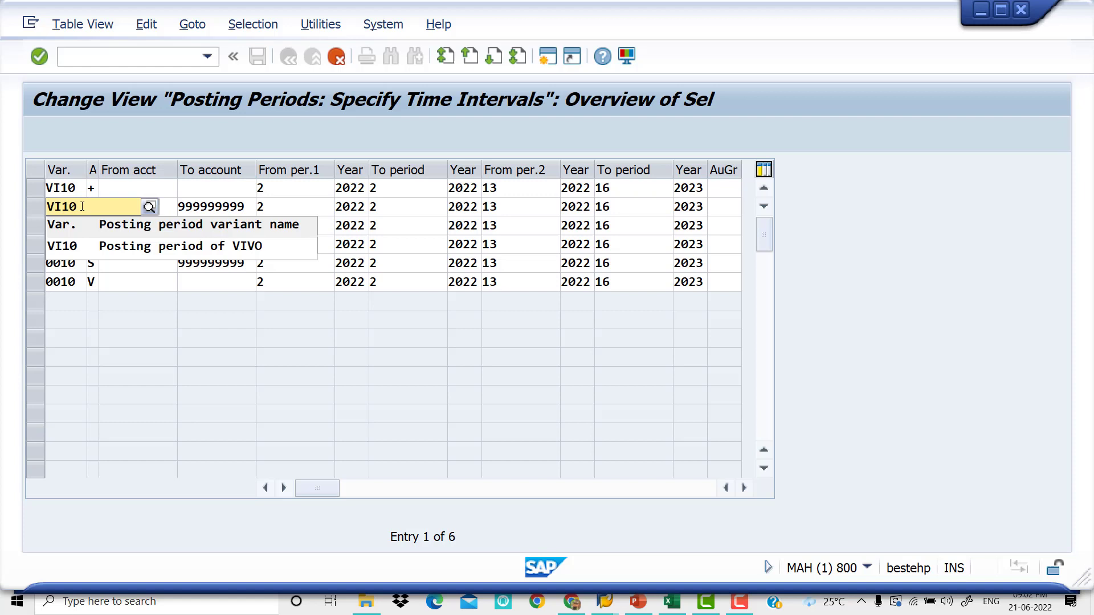
{"action": "key", "text": "Down"}
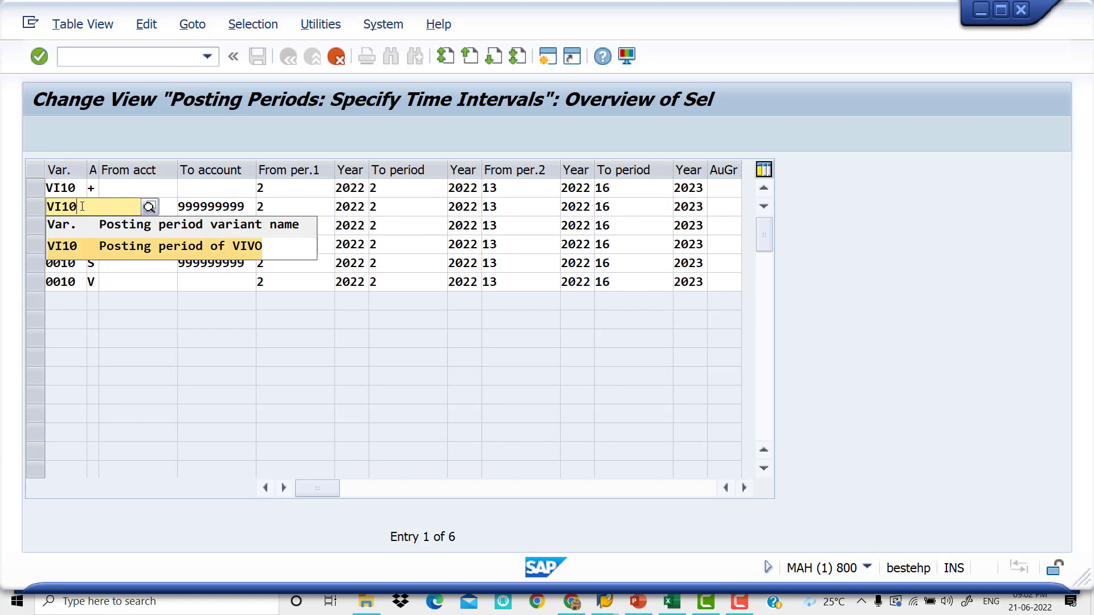
{"action": "key", "text": "Return"}
Set the variant of the account type D entry to VI10
{"action": "left_click", "coordinate": [78, 223]}
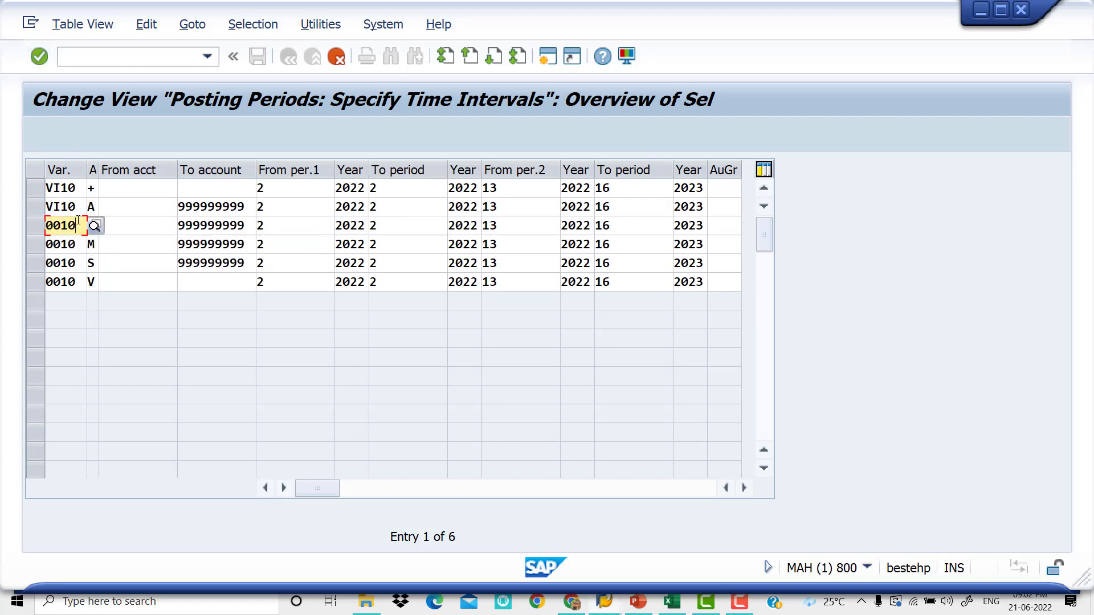
{"action": "key", "text": "BackSpace"}
{"action": "key", "text": "BackSpace"}
{"action": "key", "text": "BackSpace"}
{"action": "key", "text": "BackSpace"}
{"action": "type", "text": "VI10"}
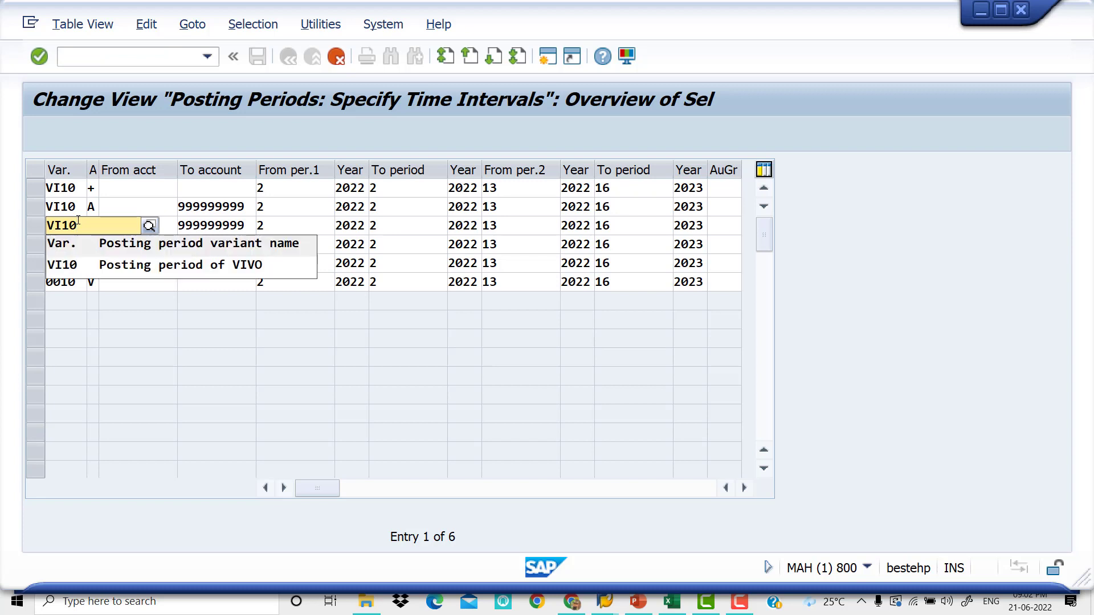
{"action": "key", "text": "Down"}
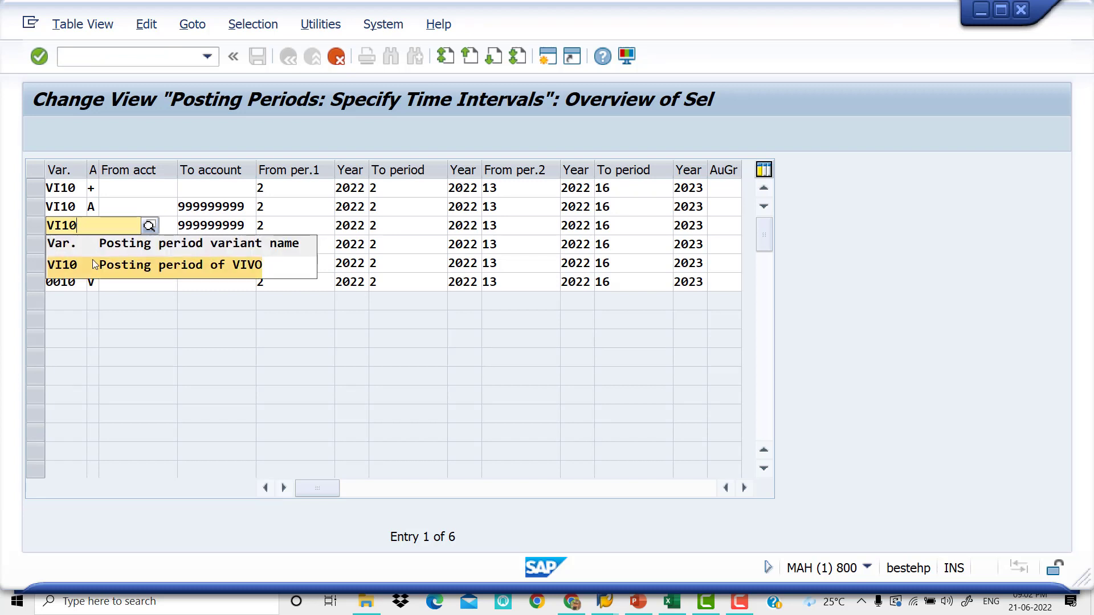
{"action": "key", "text": "Return"}
Set the variant of the account type M entry to VI10
{"action": "left_click", "coordinate": [80, 252]}
{"action": "key", "text": "BackSpace"}
{"action": "key", "text": "BackSpace"}
{"action": "key", "text": "BackSpace"}
{"action": "key", "text": "BackSpace"}
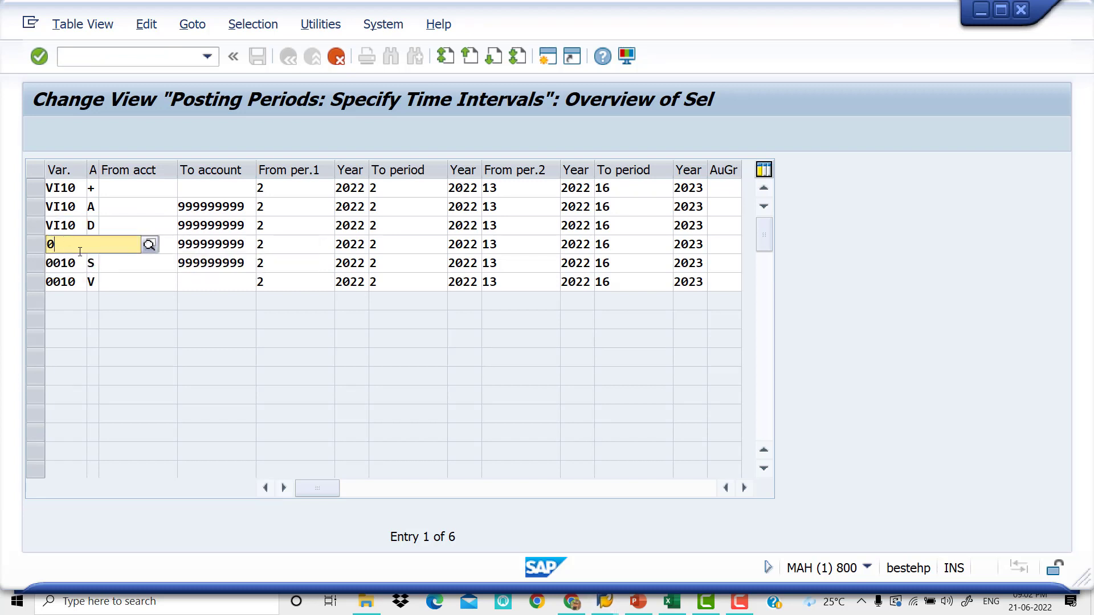
{"action": "type", "text": "VI10"}
{"action": "key", "text": "Down"}
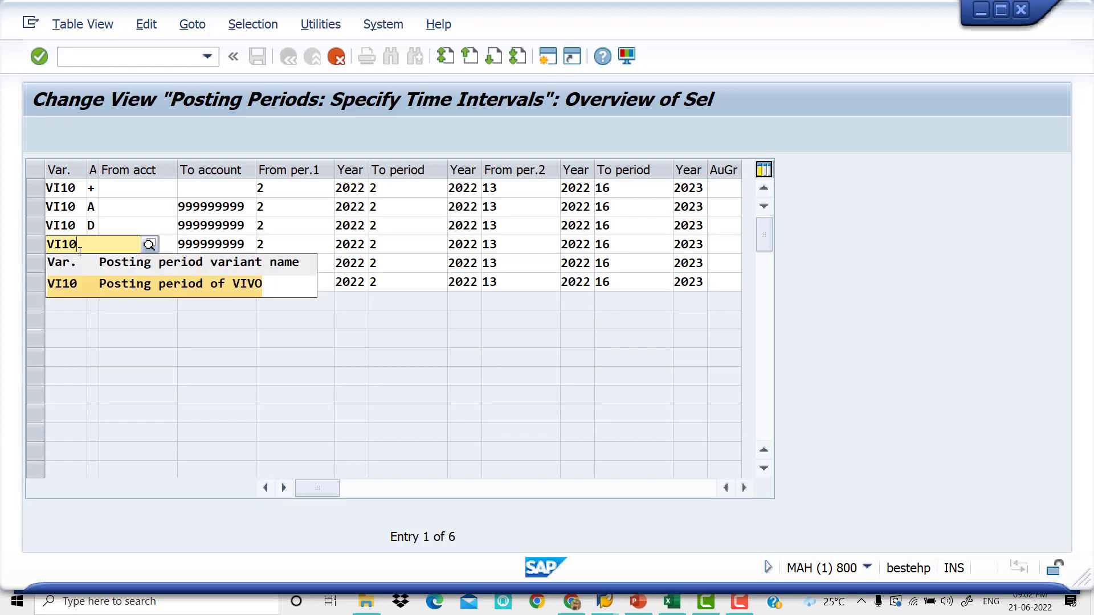
{"action": "key", "text": "Return"}
Set the variant of the account type S entry to VI10
{"action": "left_click", "coordinate": [80, 263]}
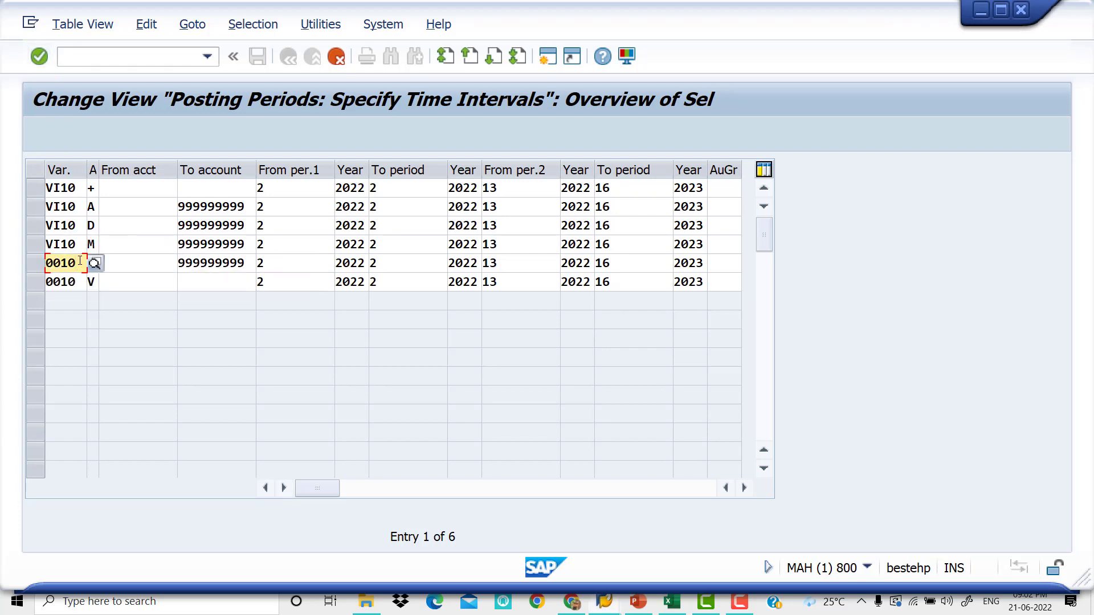
{"action": "key", "text": "BackSpace"}
{"action": "key", "text": "BackSpace"}
{"action": "key", "text": "BackSpace"}
{"action": "key", "text": "BackSpace"}
{"action": "type", "text": "V"}
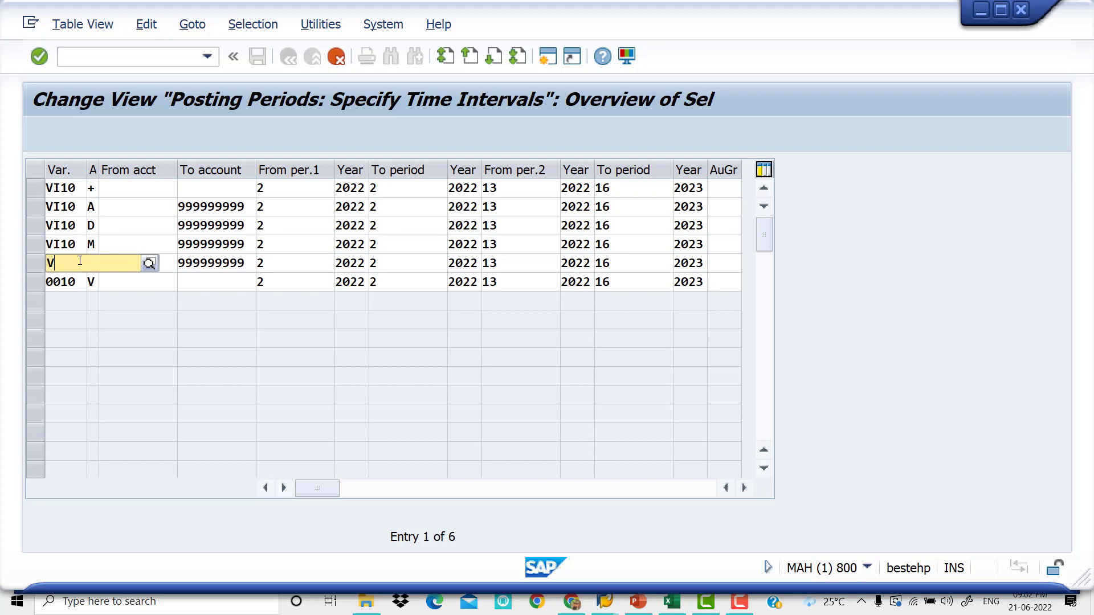
{"action": "type", "text": "I10"}
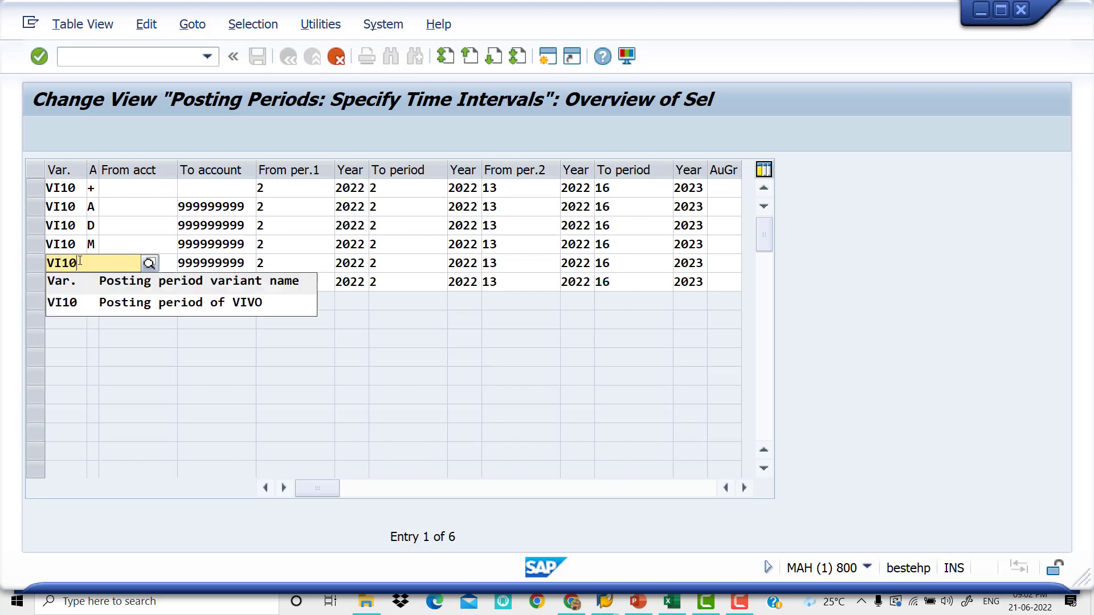
{"action": "key", "text": "Down"}
{"action": "key", "text": "Return"}
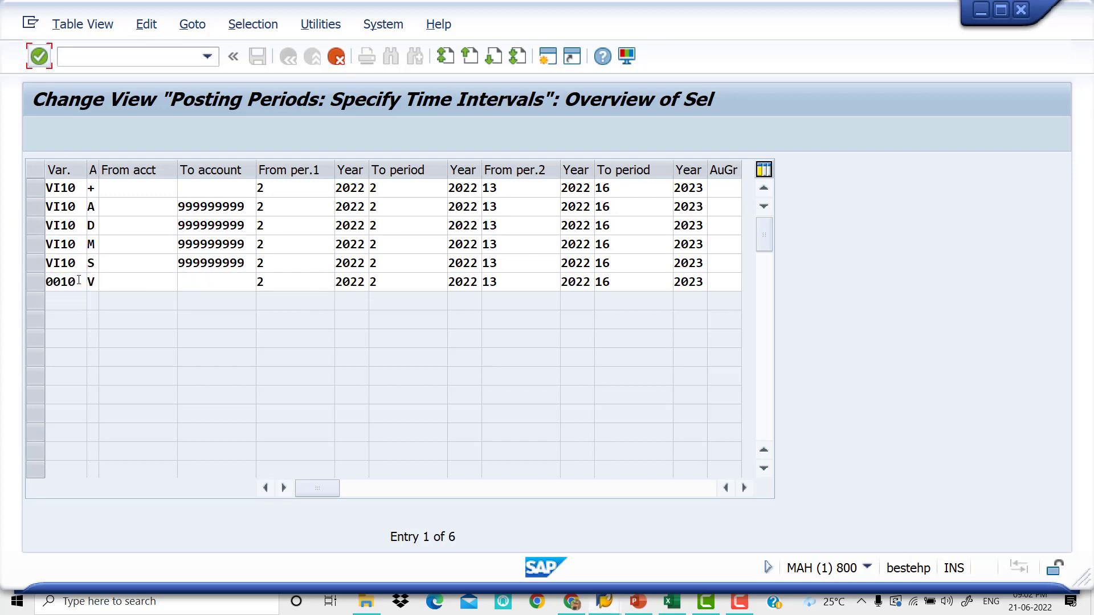
Set the variant of the account type V entry to VI10 and confirm copying all entries
{"action": "left_click", "coordinate": [80, 281]}
{"action": "type", "text": "V"}
{"action": "key", "text": "BackSpace"}
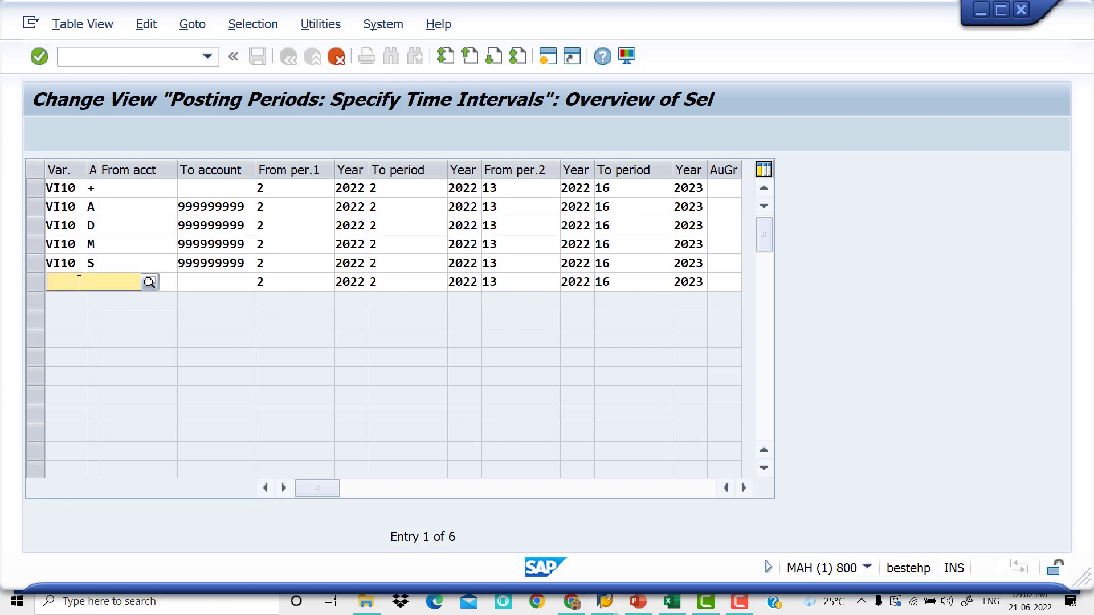
{"action": "type", "text": "VI10"}
{"action": "key", "text": "Return"}
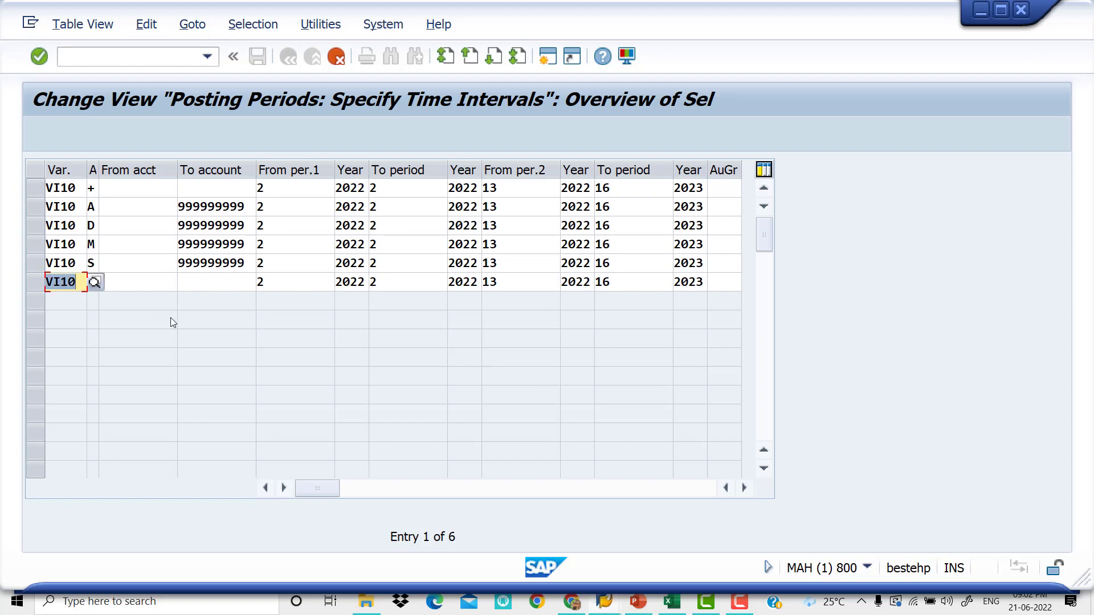
{"action": "key", "text": "Return"}
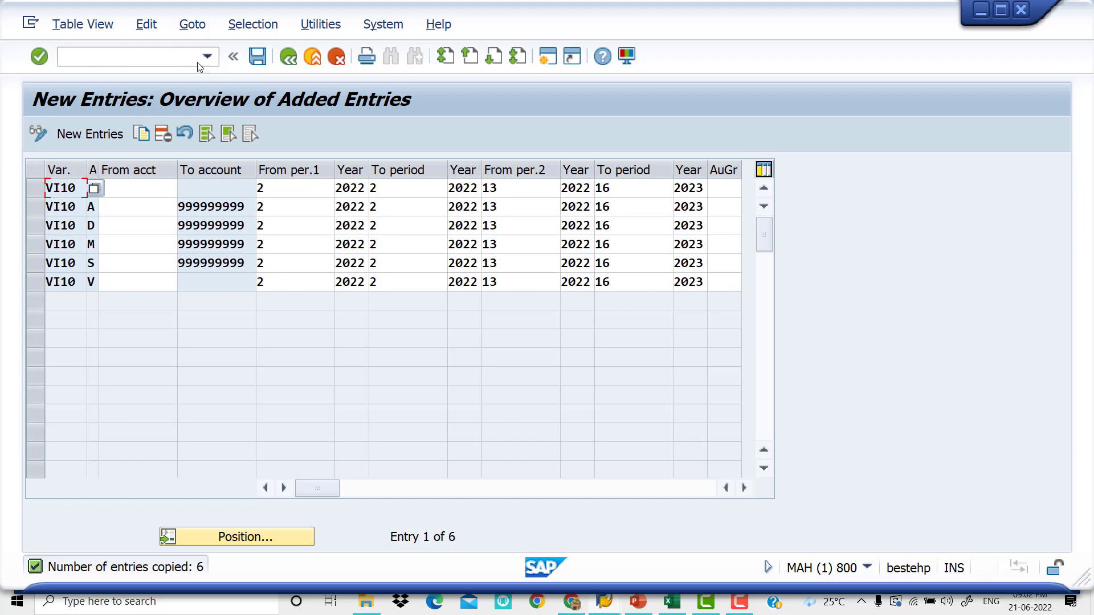
Save the VI10 posting period entries under customizing request MAHK910520, GLOBAL SETTINGS FISCAL YEAR VARIANT
{"action": "left_click", "coordinate": [258, 57]}
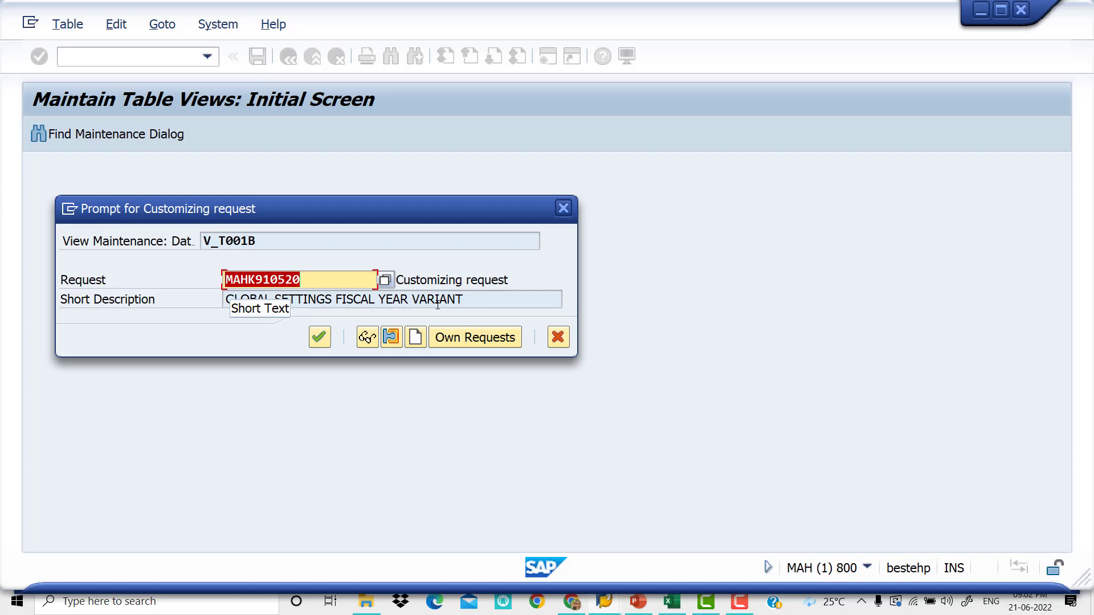
{"action": "left_click", "coordinate": [385, 281]}
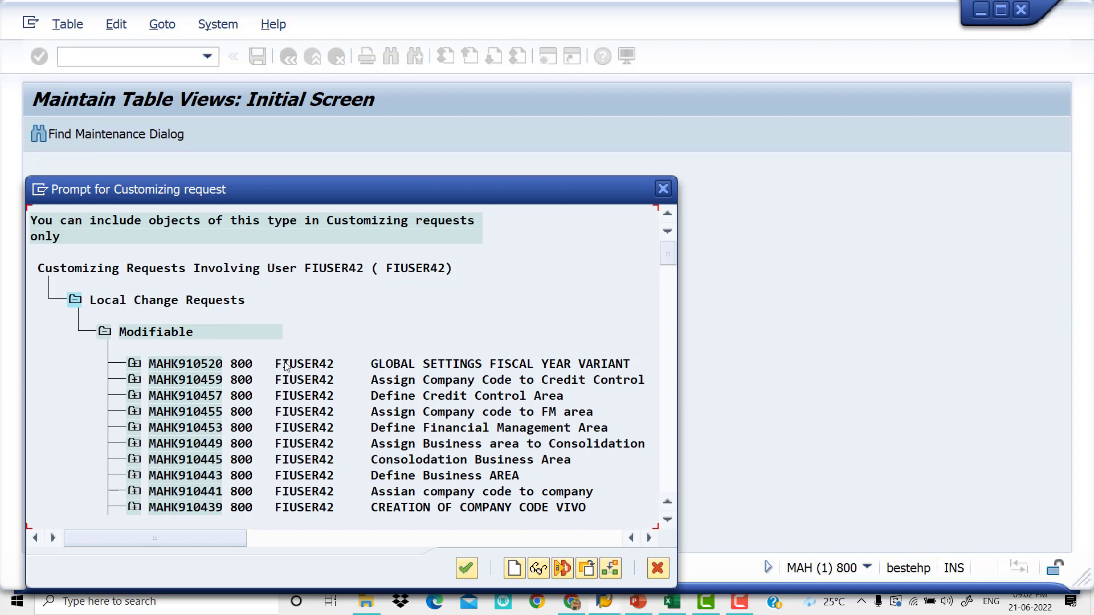
{"action": "left_click", "coordinate": [154, 366]}
{"action": "left_click", "coordinate": [468, 568]}
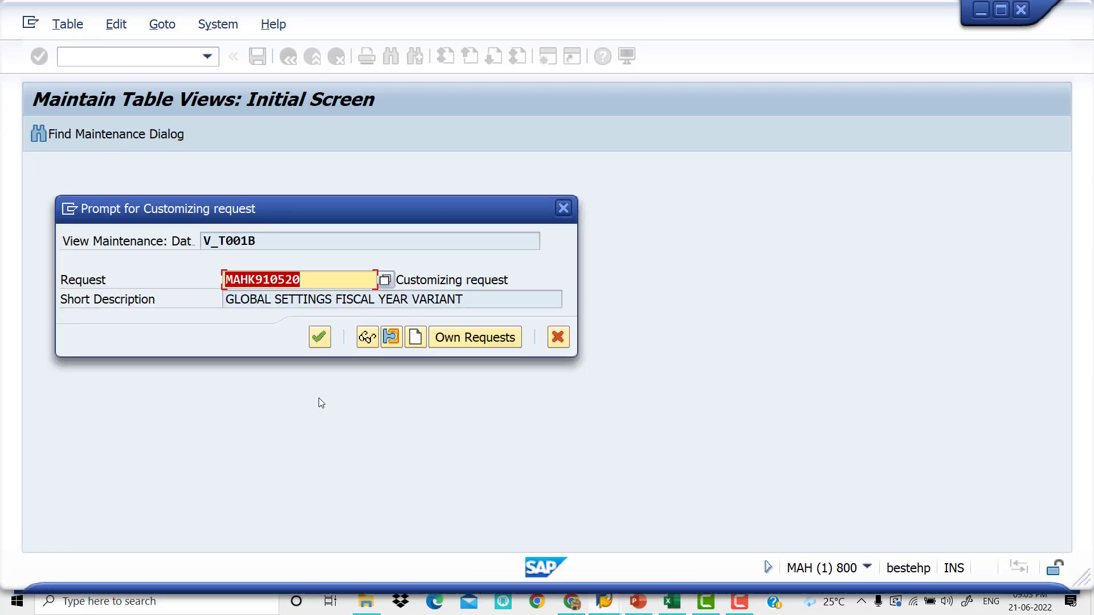
{"action": "left_click", "coordinate": [319, 337]}
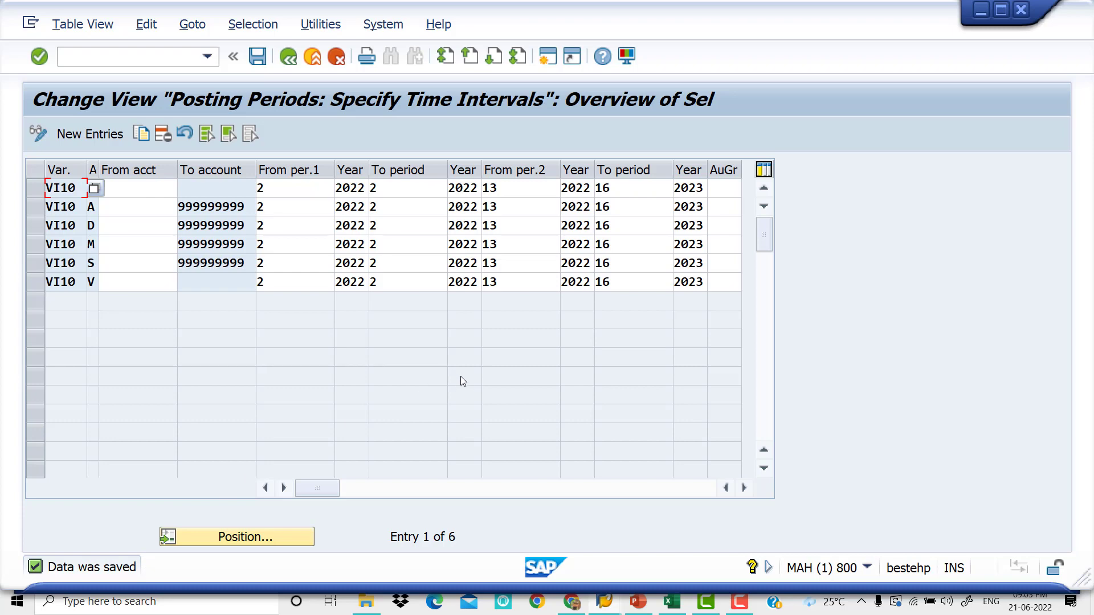
Check the T-code list in PowerPoint, return to SAP and open transaction OBBP with /NOBBP
{"action": "key", "text": "alt+Tab"}
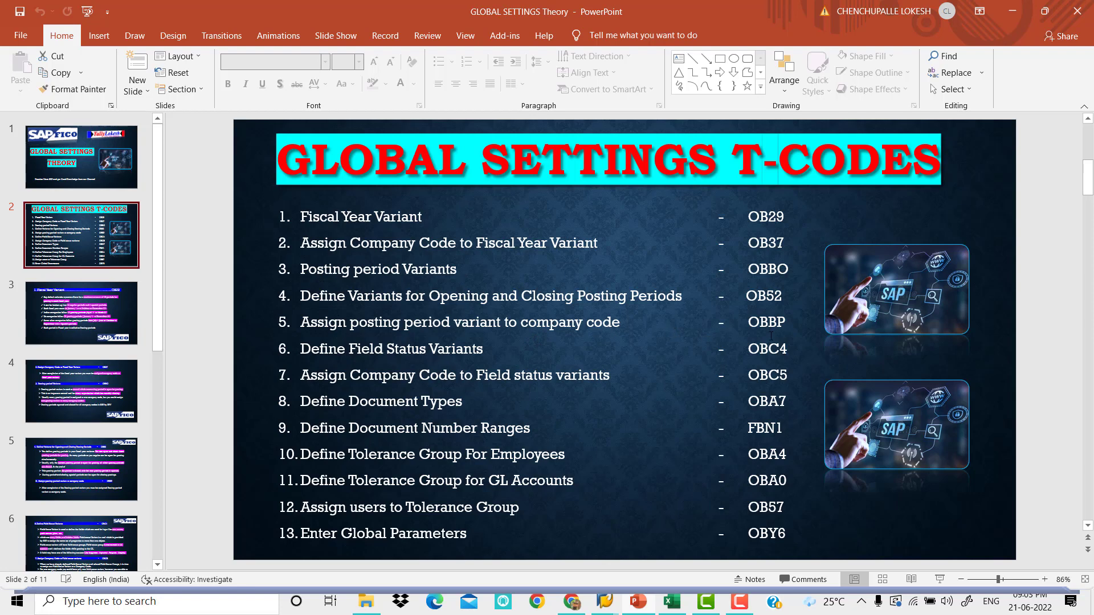
{"action": "left_click", "coordinate": [571, 599]}
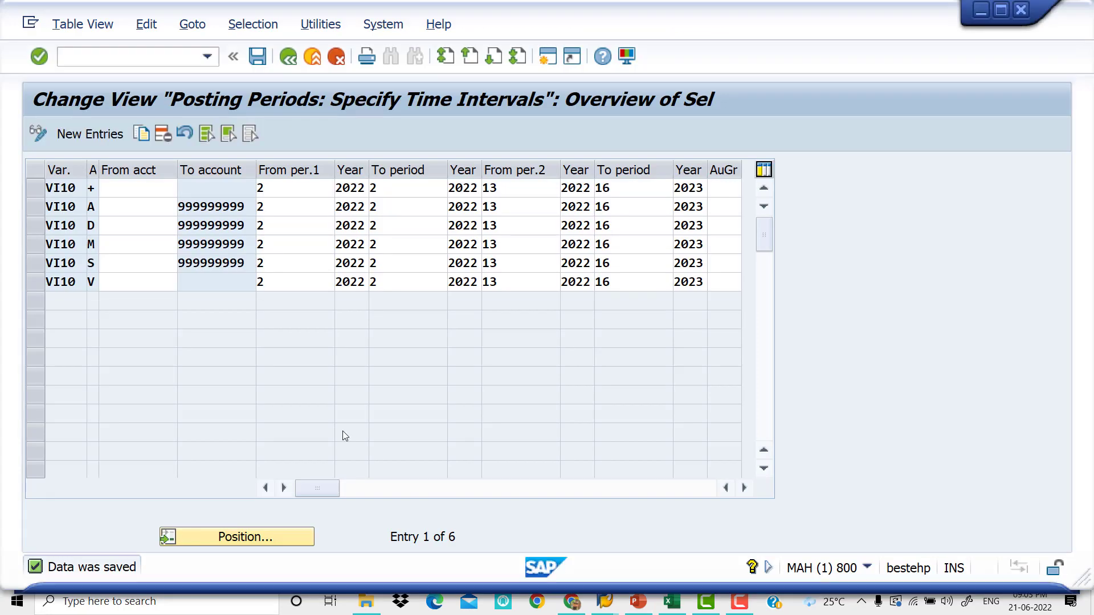
{"action": "left_click", "coordinate": [118, 53]}
{"action": "type", "text": "/NOBBP"}
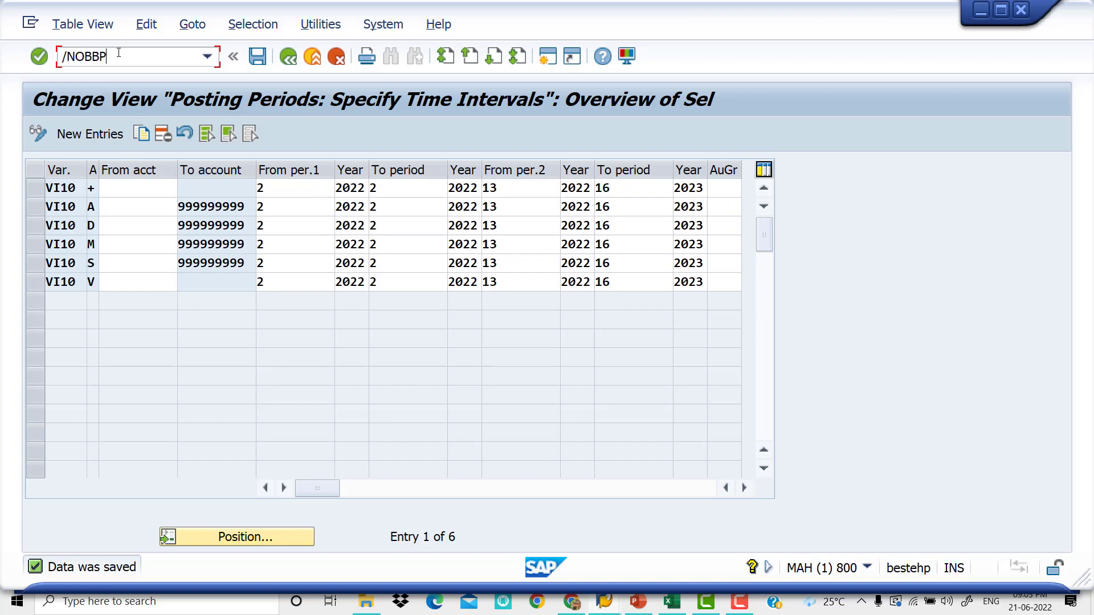
{"action": "key", "text": "Return"}
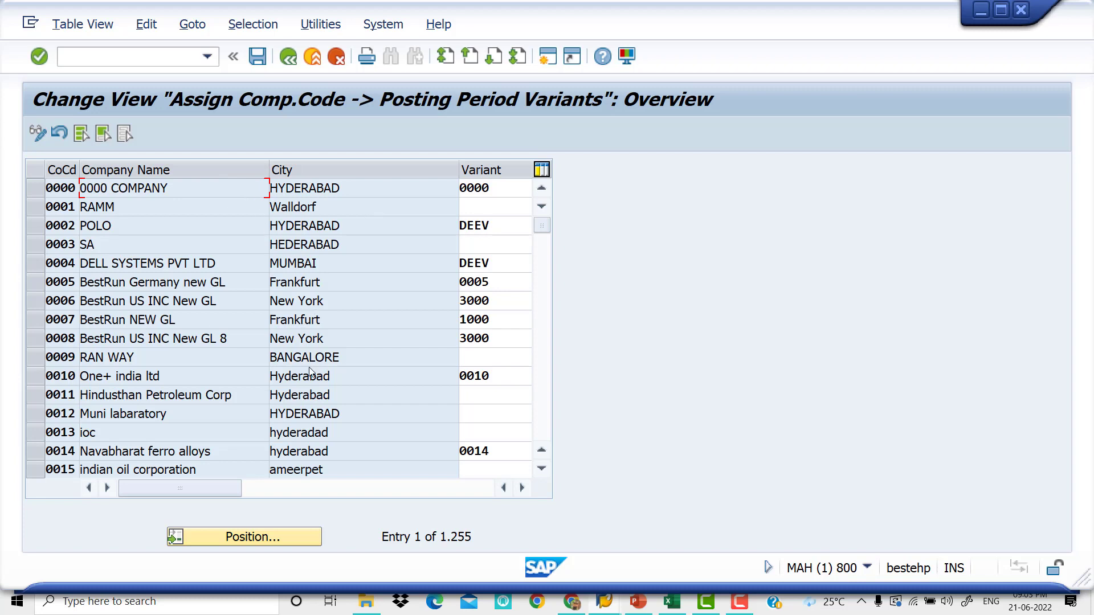
Position the company code to posting period variant assignment list at company code VIV1
{"action": "left_click", "coordinate": [251, 538]}
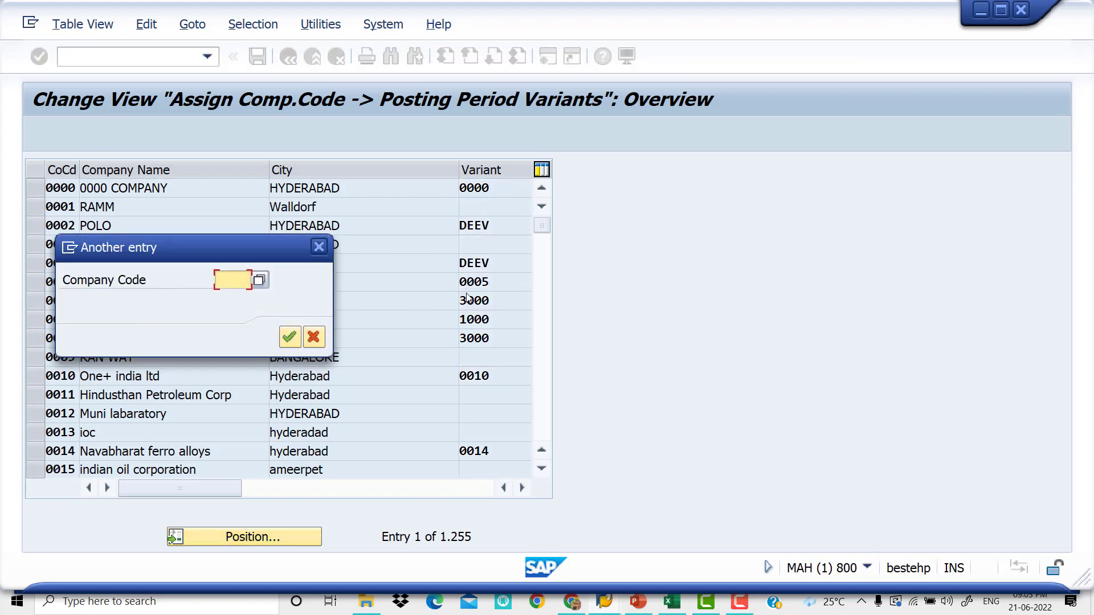
{"action": "type", "text": "VIV1"}
{"action": "key", "text": "Return"}
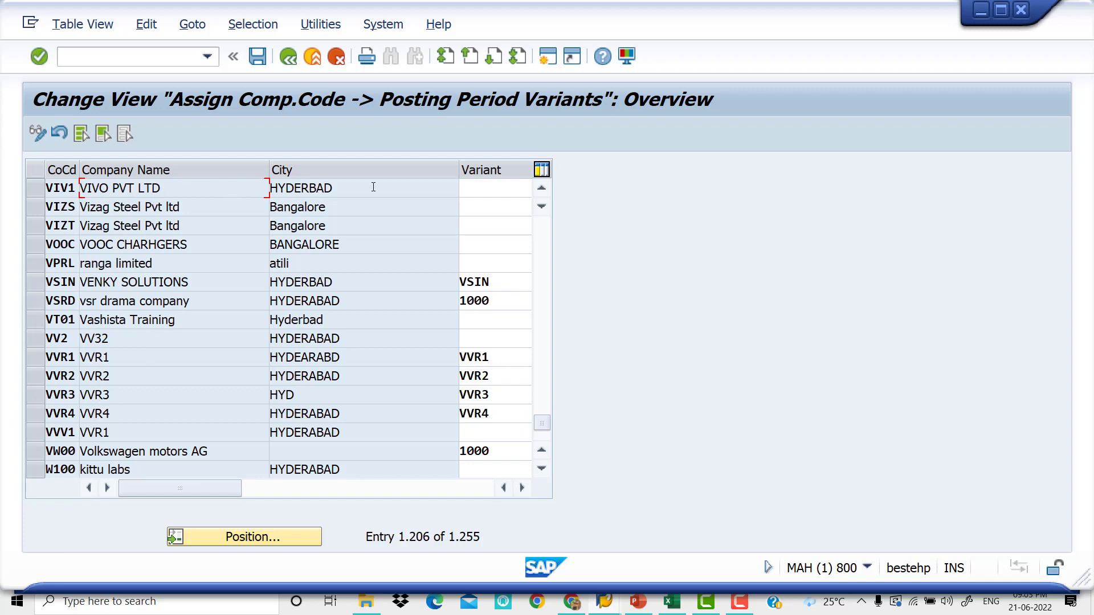
Assign posting period variant VI10 to company code VIV1
{"action": "left_click", "coordinate": [479, 194]}
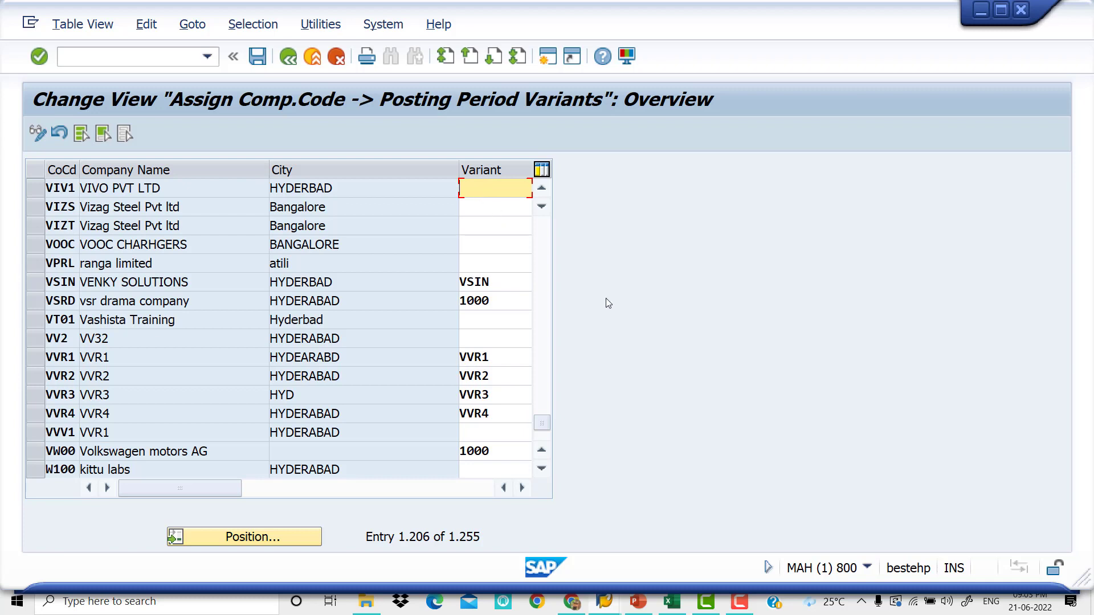
{"action": "type", "text": "VI"}
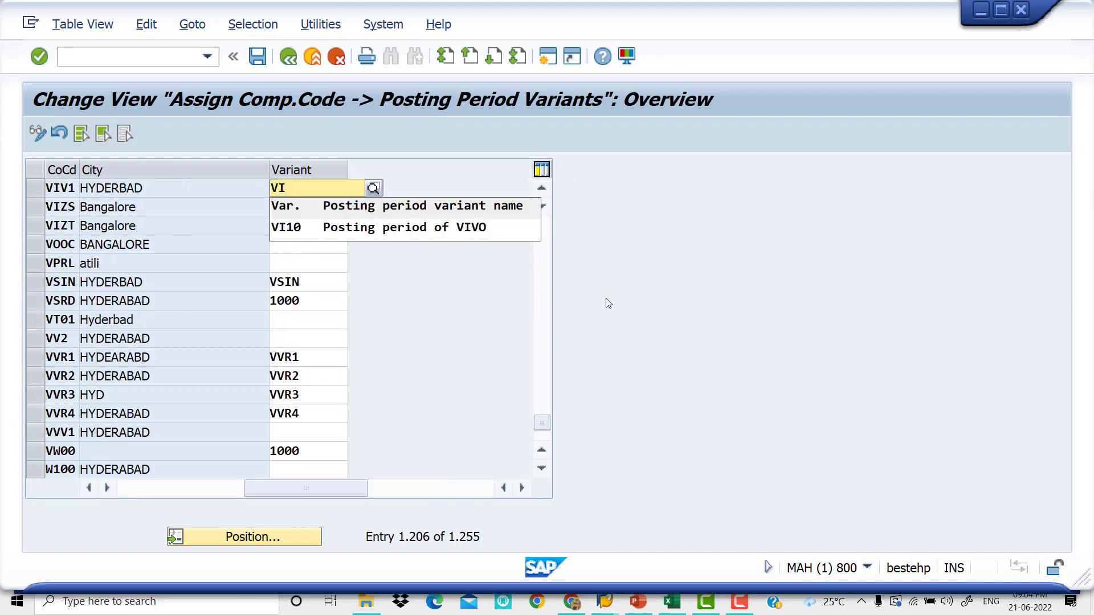
{"action": "type", "text": "10"}
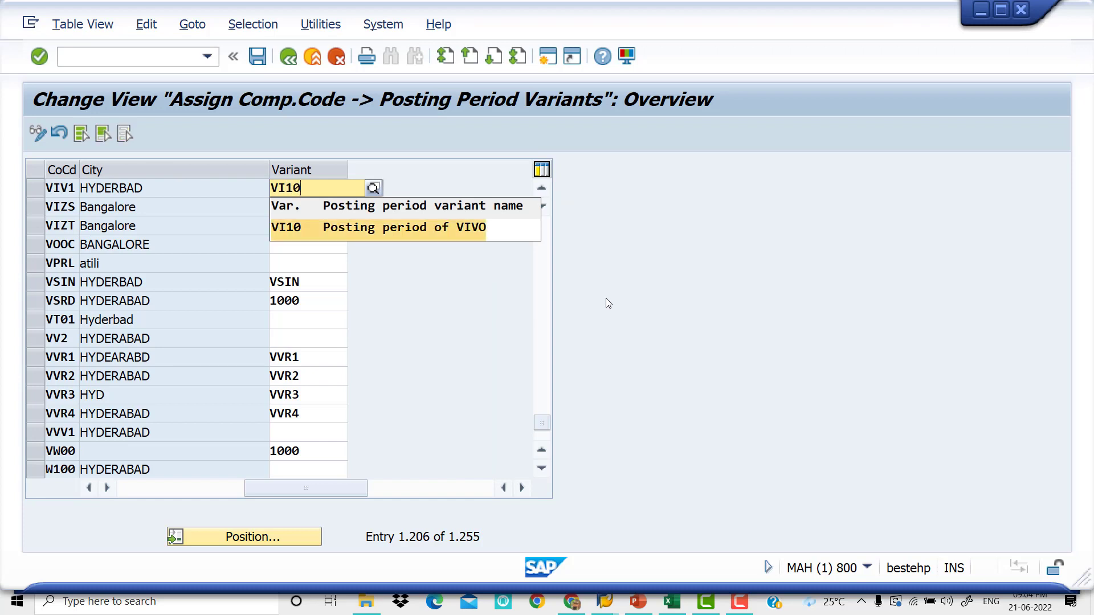
{"action": "key", "text": "Tab"}
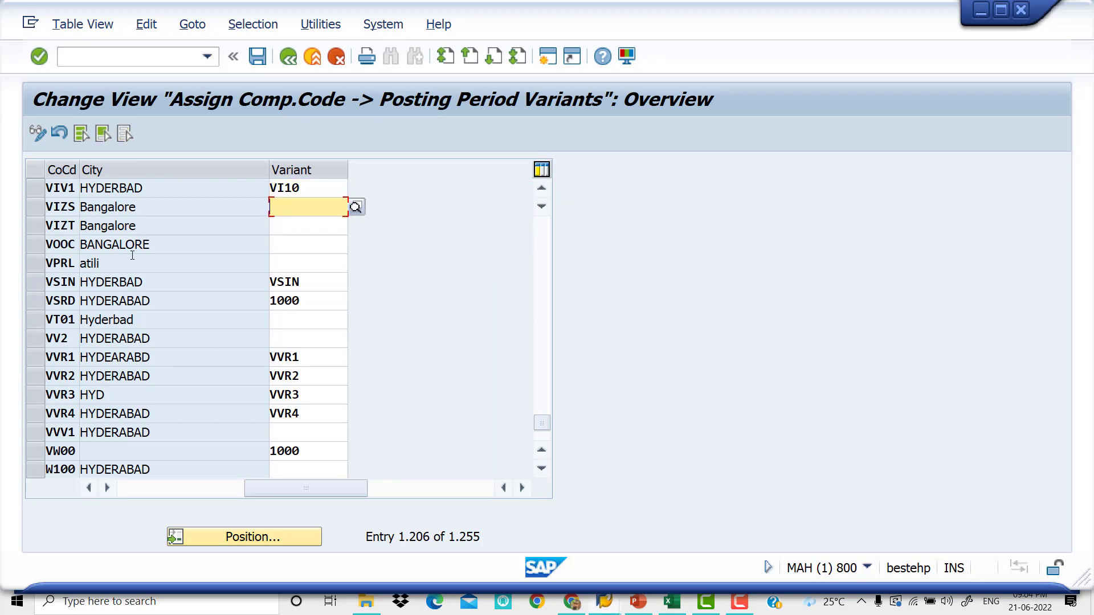
Save the assignment under customizing request MAHK910520, GLOBAL SETTINGS FISCAL YEAR VARIANT, checking that request's task in the request list before confirming
{"action": "left_click", "coordinate": [259, 57]}
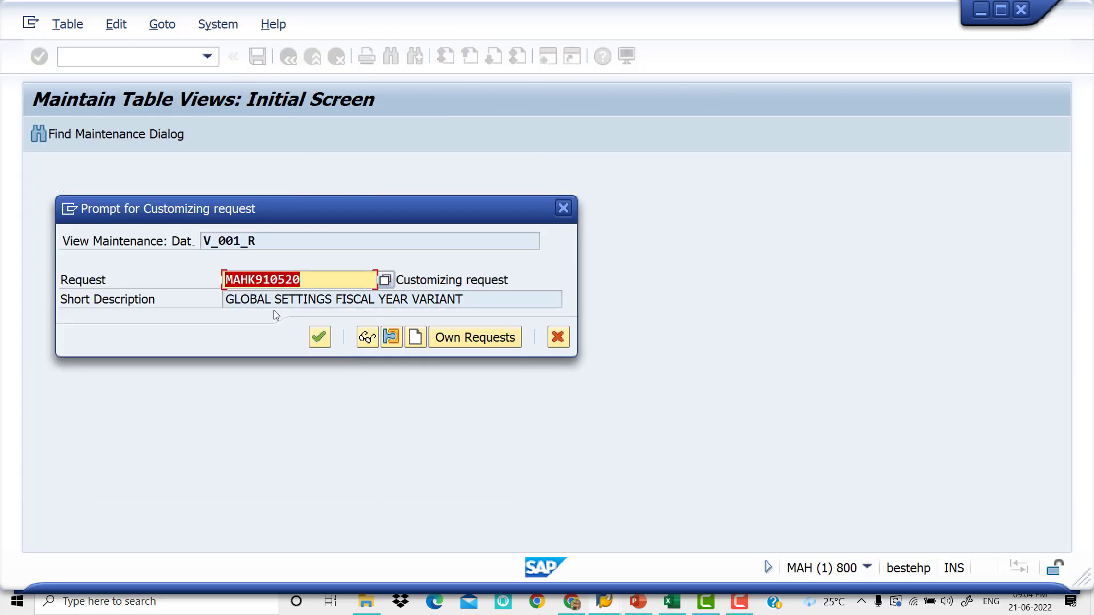
{"action": "left_click", "coordinate": [385, 280]}
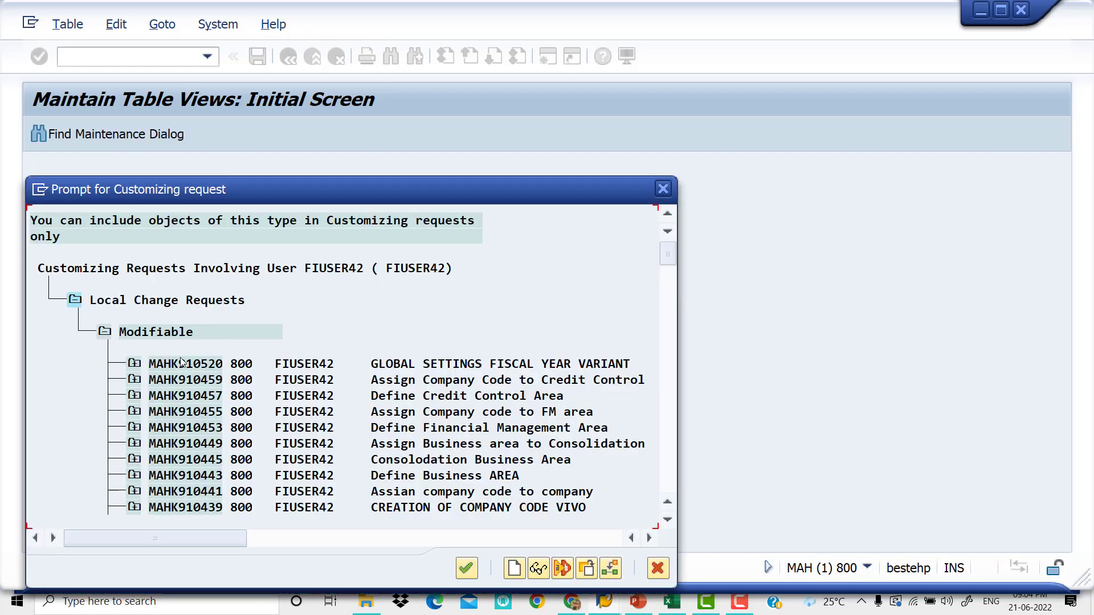
{"action": "left_click", "coordinate": [283, 365]}
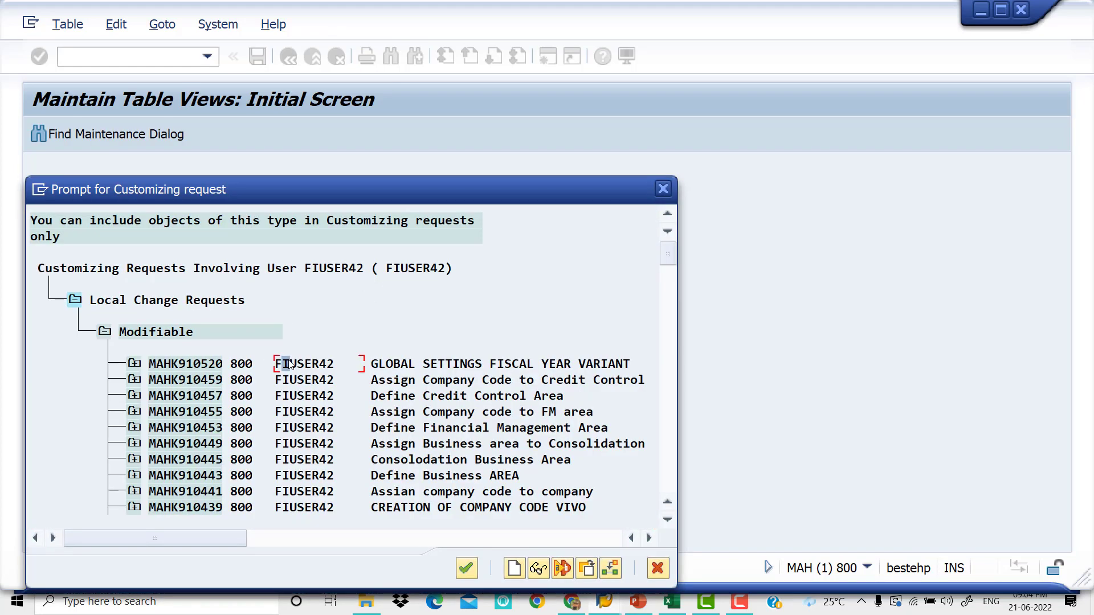
{"action": "left_click", "coordinate": [135, 365]}
{"action": "left_click", "coordinate": [137, 366]}
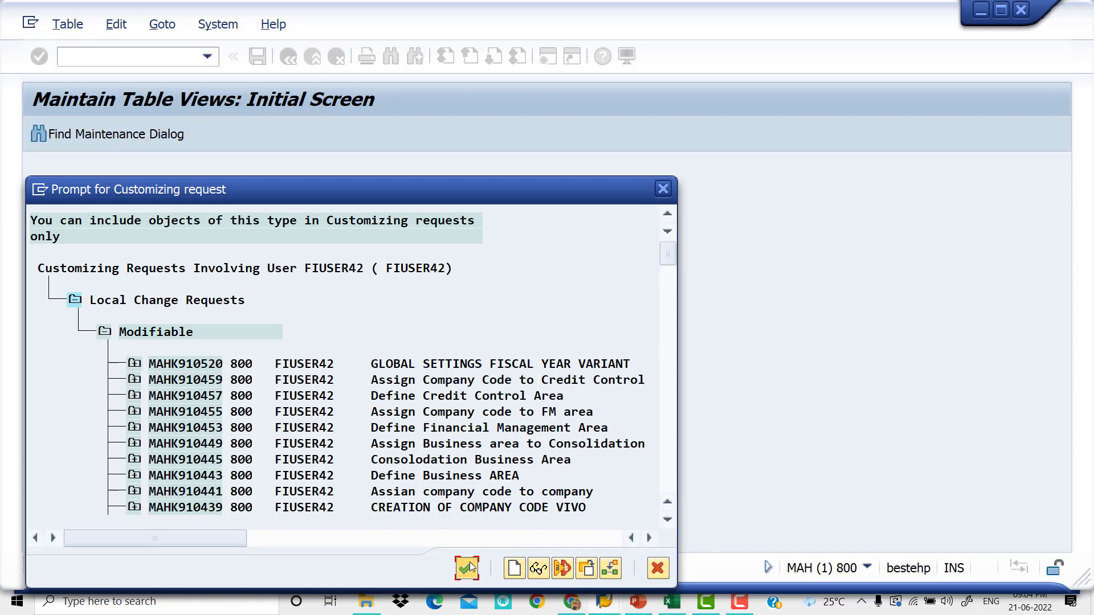
{"action": "left_click", "coordinate": [132, 363]}
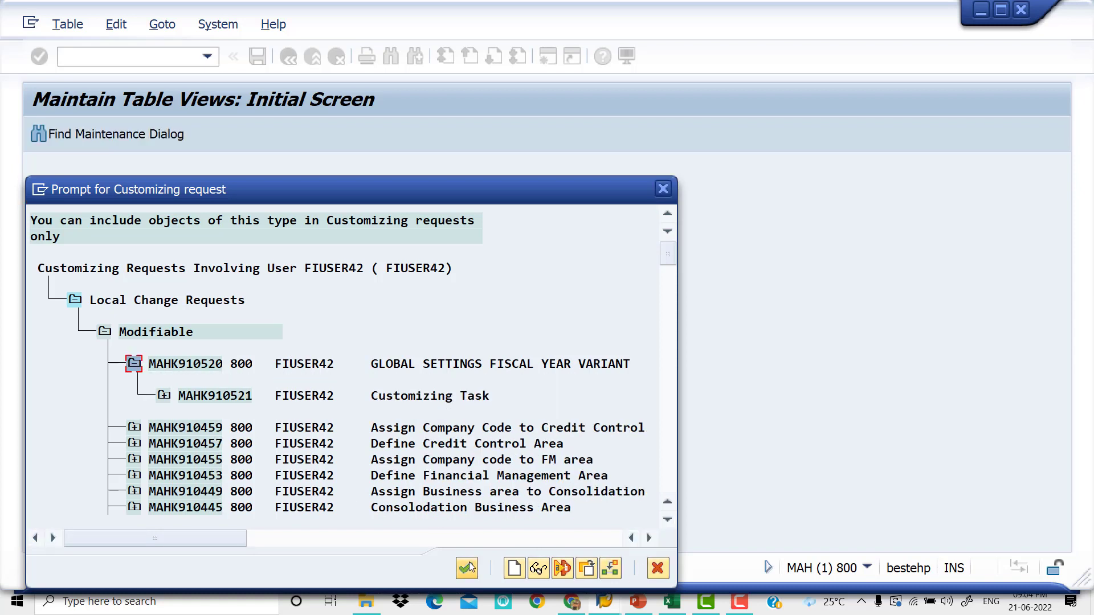
{"action": "left_click", "coordinate": [132, 363]}
{"action": "left_click", "coordinate": [658, 570]}
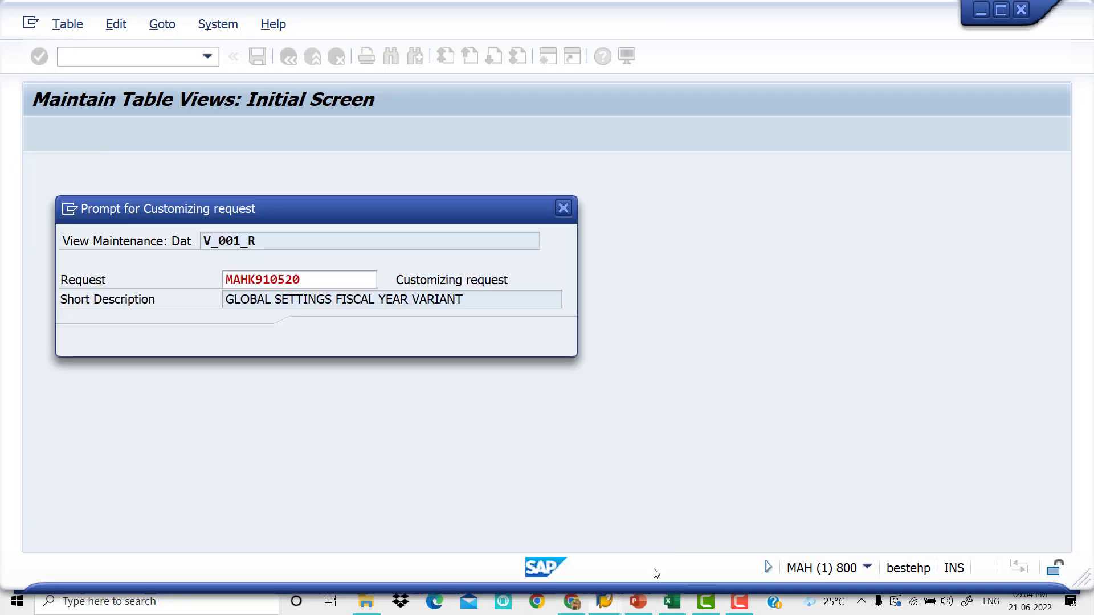
{"action": "left_click", "coordinate": [326, 336]}
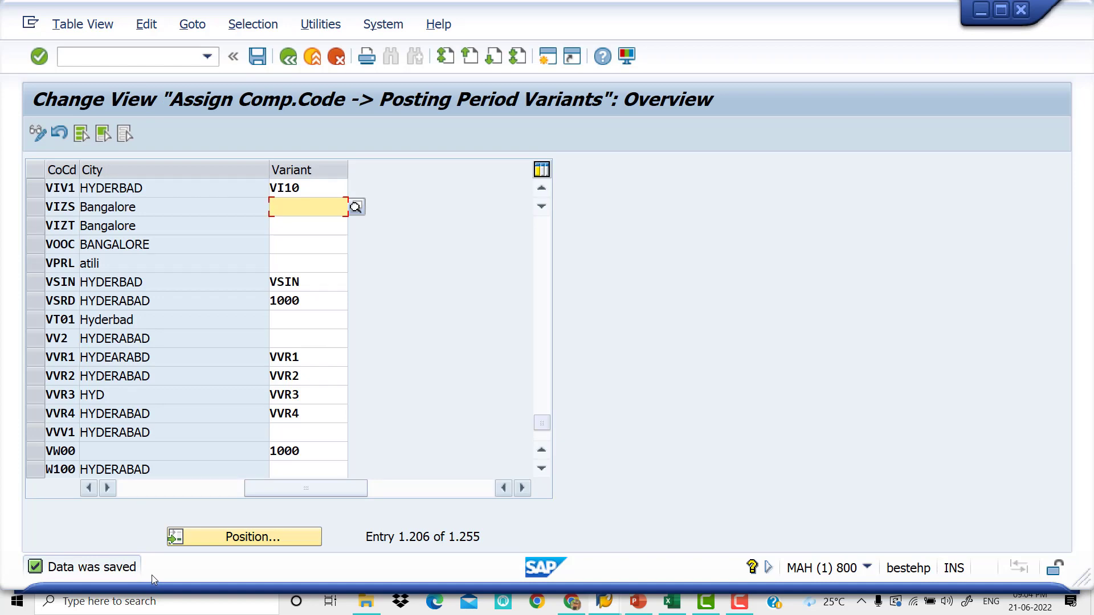
Check the T-code list in PowerPoint, return to SAP and open transaction OBC4 for defining field status variants
{"action": "key", "text": "alt+Tab"}
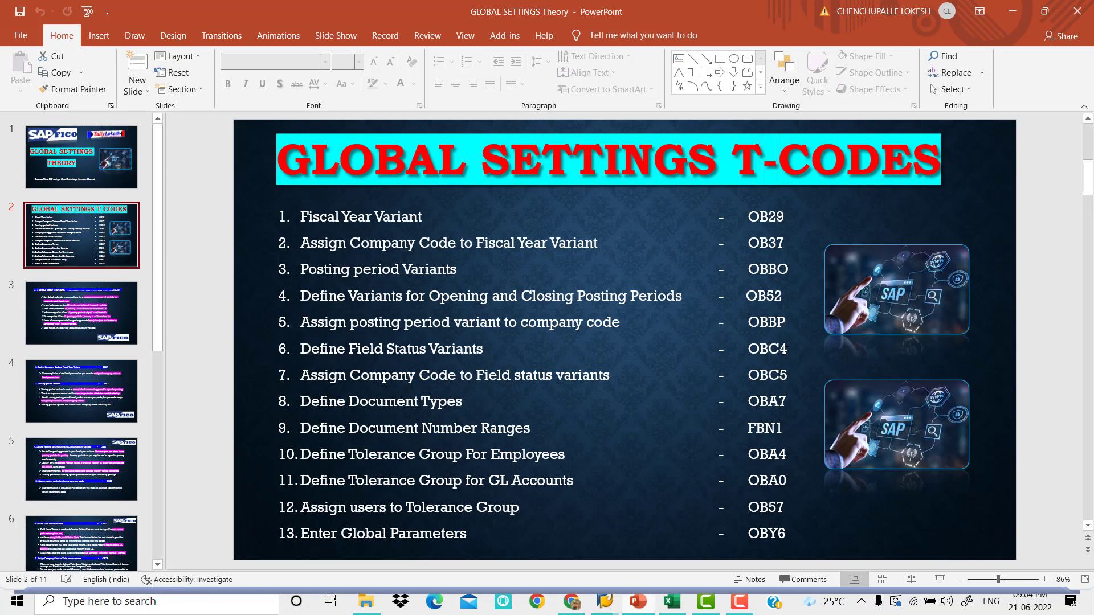
{"action": "key", "text": "alt+Tab"}
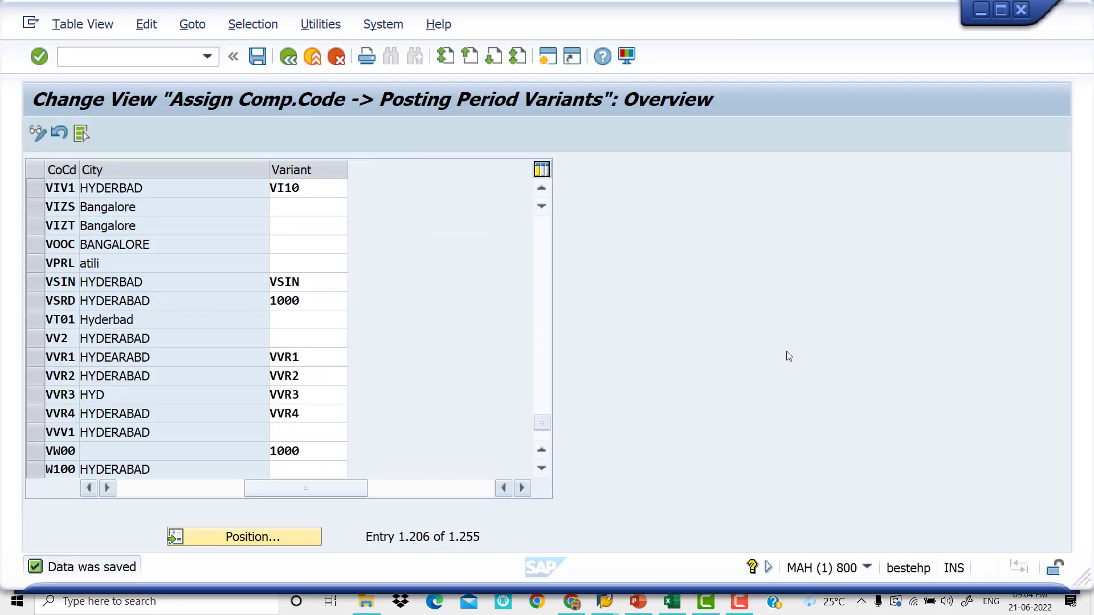
{"action": "left_click", "coordinate": [151, 54]}
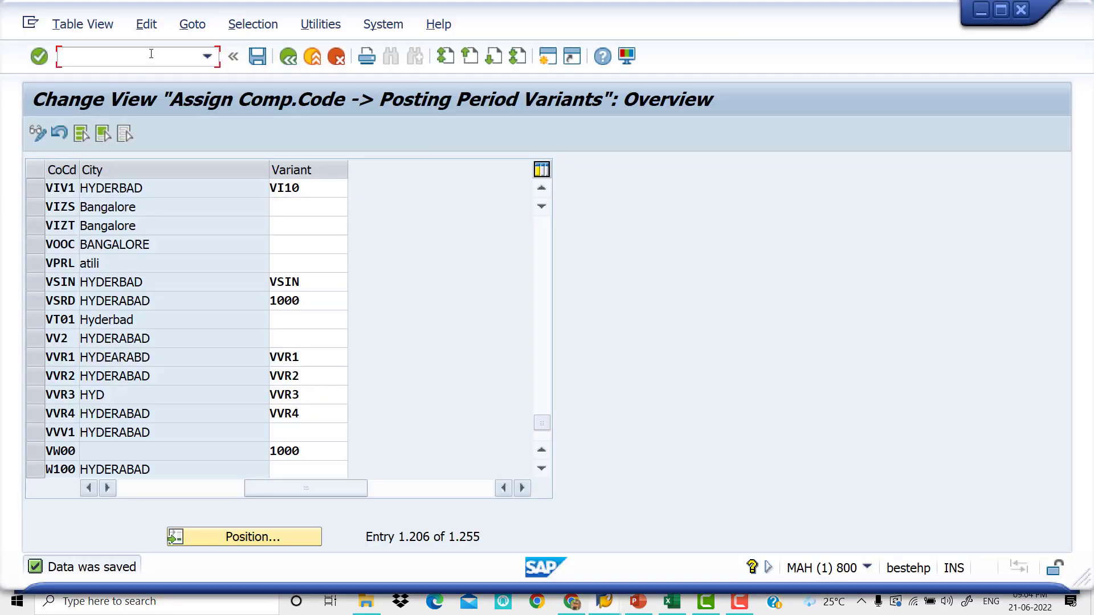
{"action": "type", "text": "/N"}
{"action": "key", "text": "alt+Tab"}
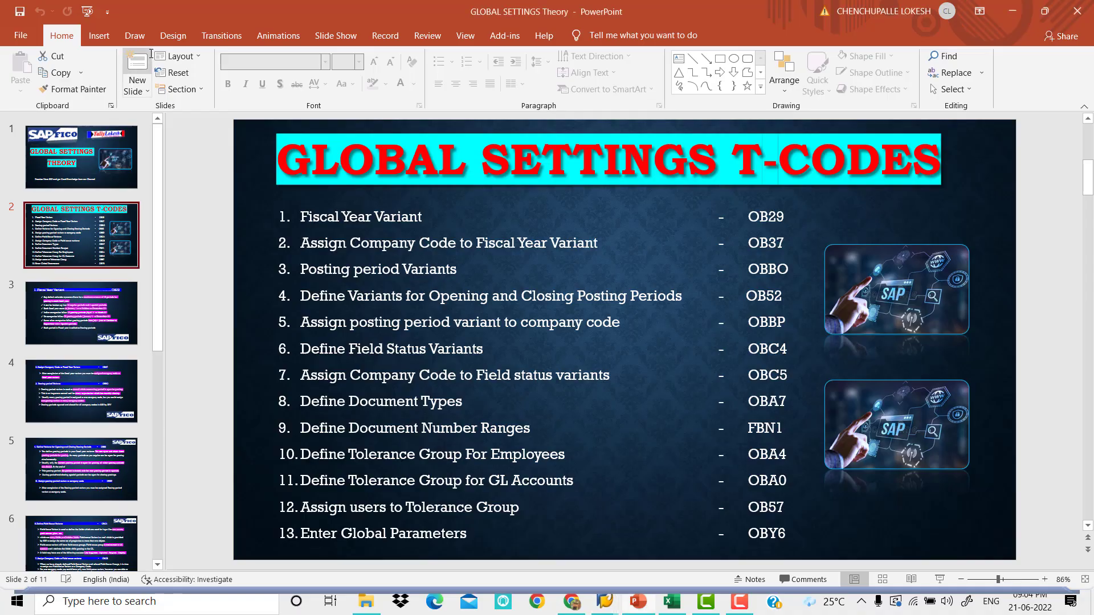
{"action": "key", "text": "alt+Tab"}
{"action": "key", "text": "BackSpace"}
{"action": "key", "text": "BackSpace"}
{"action": "type", "text": "O"}
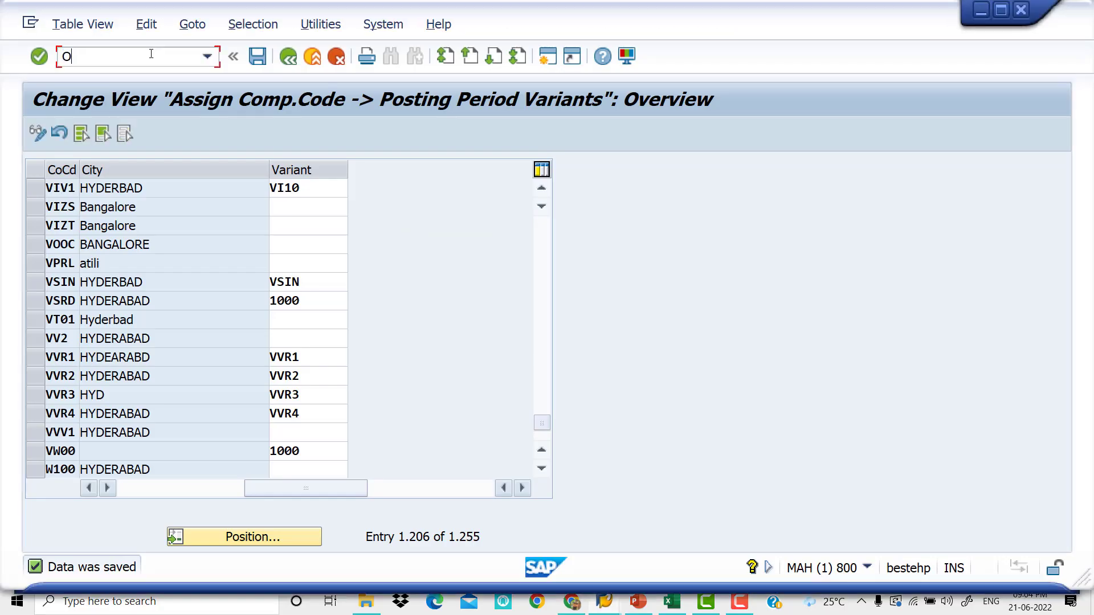
{"action": "key", "text": "BackSpace"}
{"action": "type", "text": "/NOB"}
{"action": "type", "text": "52"}
{"action": "key", "text": "Return"}
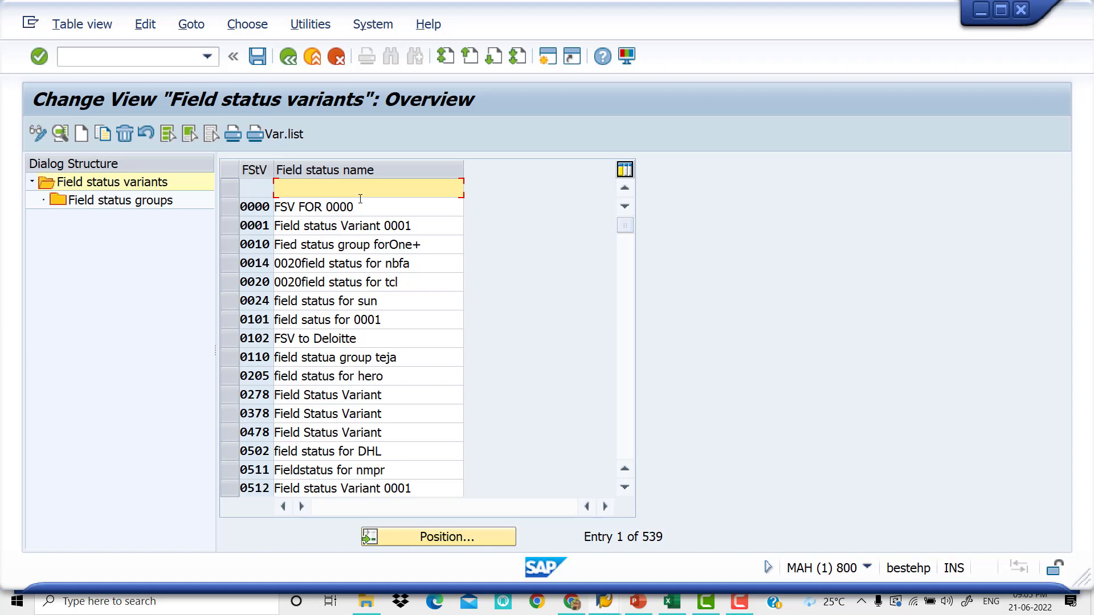
Select field status variant 0001 and start copying it to a new entry
{"action": "left_click", "coordinate": [240, 227]}
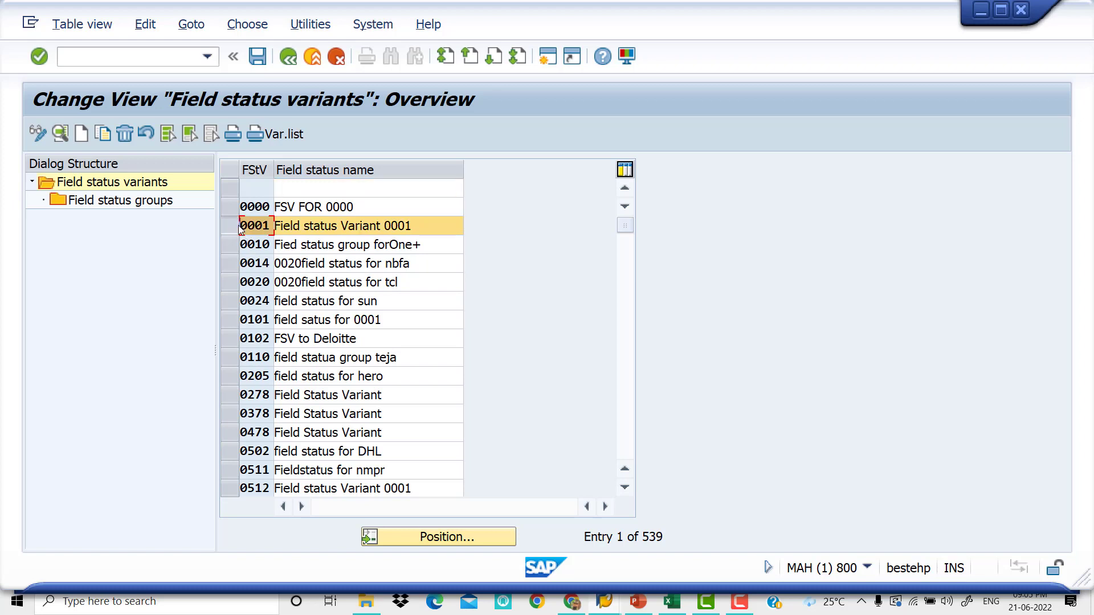
{"action": "left_click", "coordinate": [99, 134]}
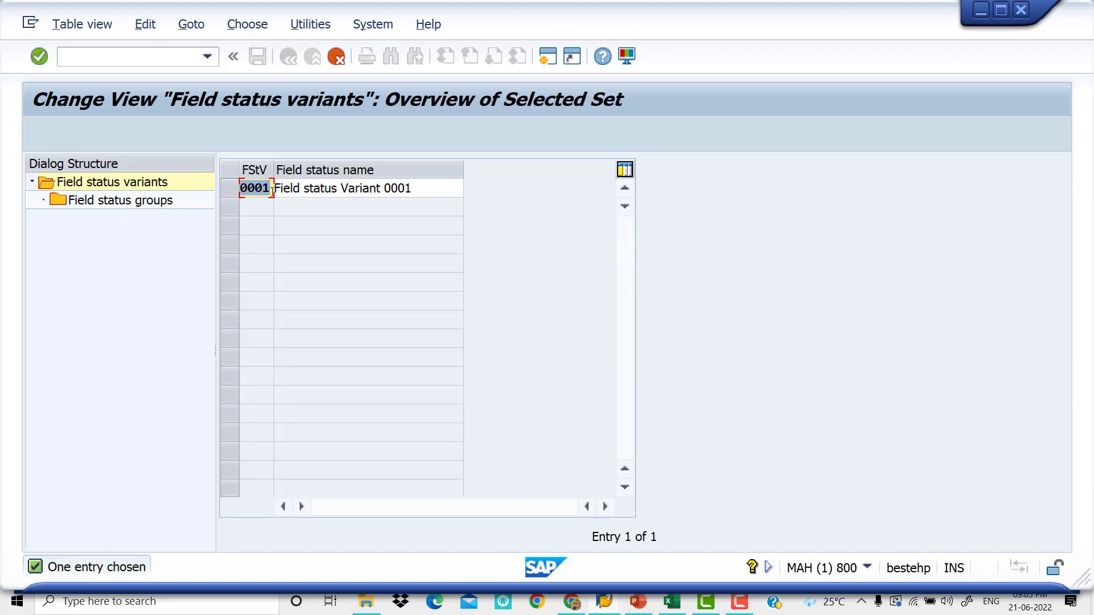
{"action": "key", "text": "Delete"}
{"action": "type", "text": "VI12"}
{"action": "key", "text": "F6"}
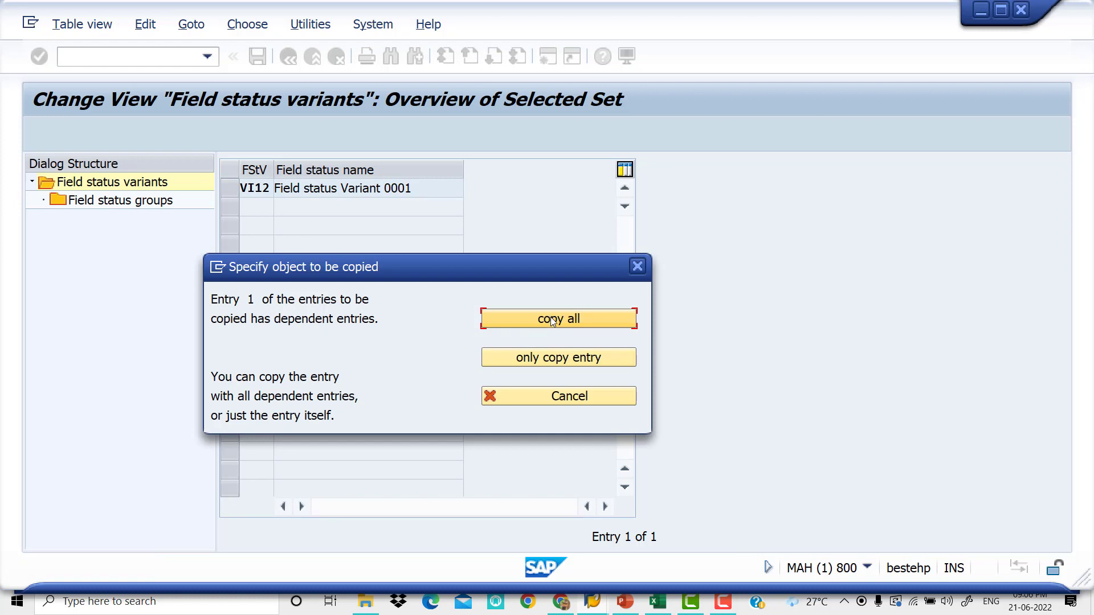
{"action": "left_click", "coordinate": [638, 267]}
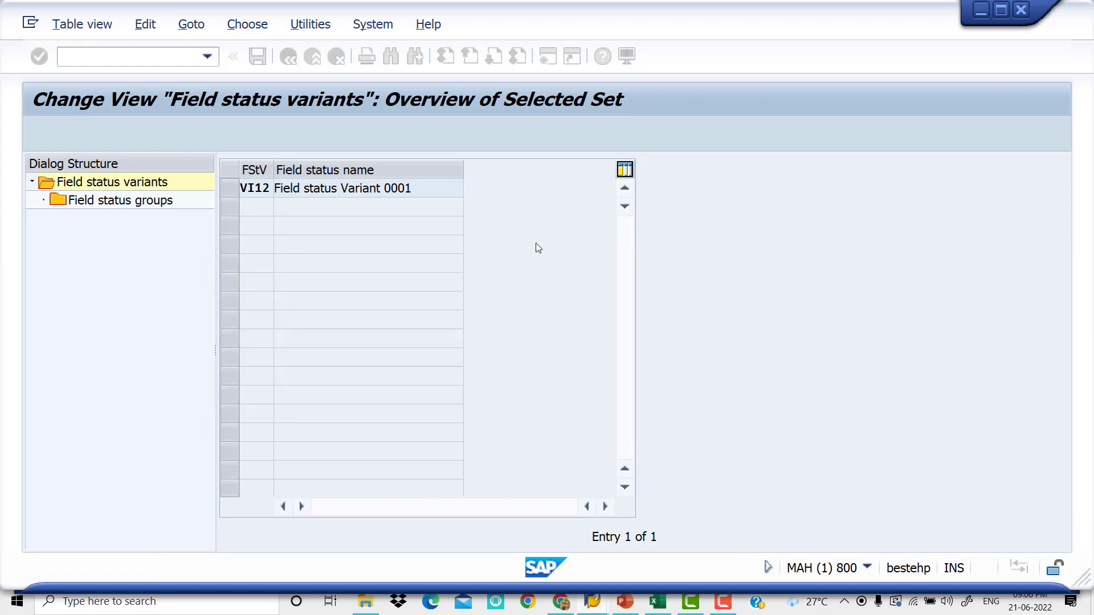
Change the copied variant's field status name to "Field status Variant VIVO"
{"action": "left_click", "coordinate": [420, 188]}
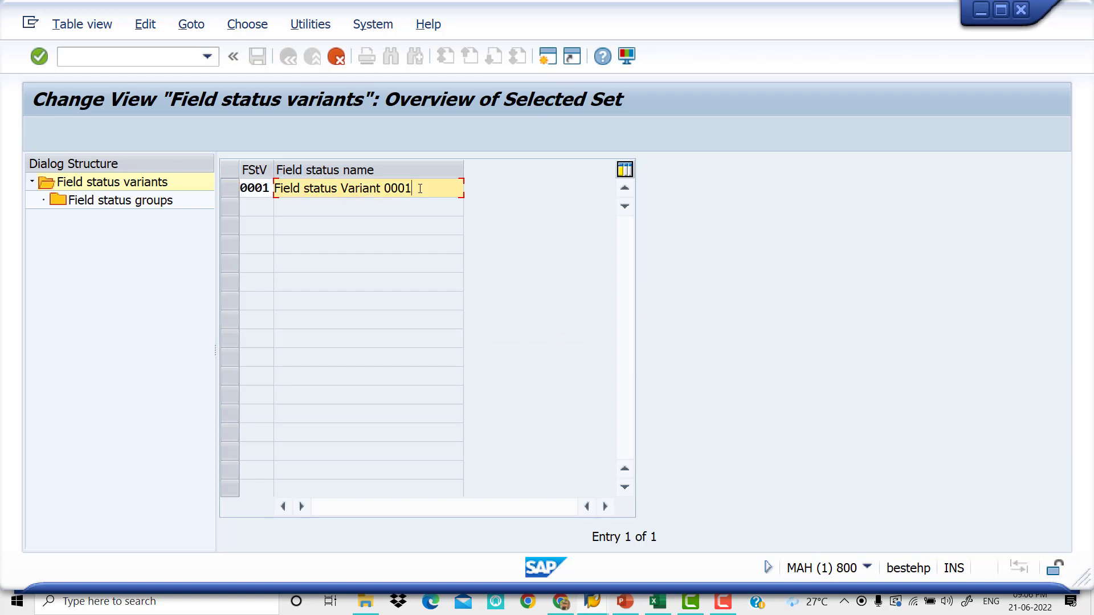
{"action": "key", "text": "BackSpace"}
{"action": "key", "text": "BackSpace"}
{"action": "key", "text": "BackSpace"}
{"action": "key", "text": "BackSpace"}
{"action": "type", "text": "VIVO"}
{"action": "key", "text": "Return"}
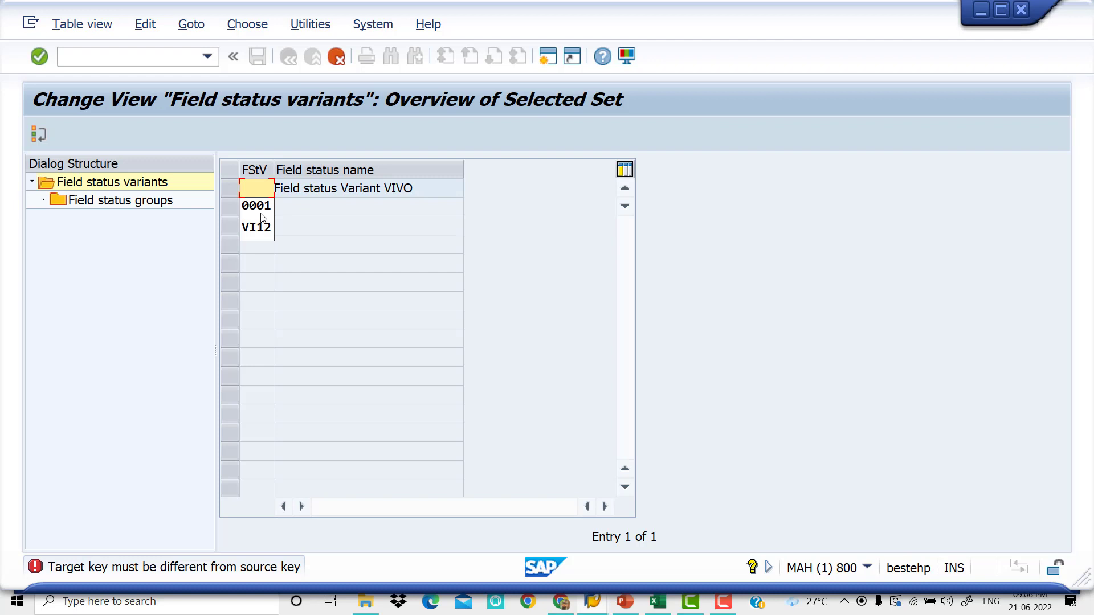
Set the new field status variant's key to VI12 and copy it with all dependent entries
{"action": "left_click", "coordinate": [261, 226]}
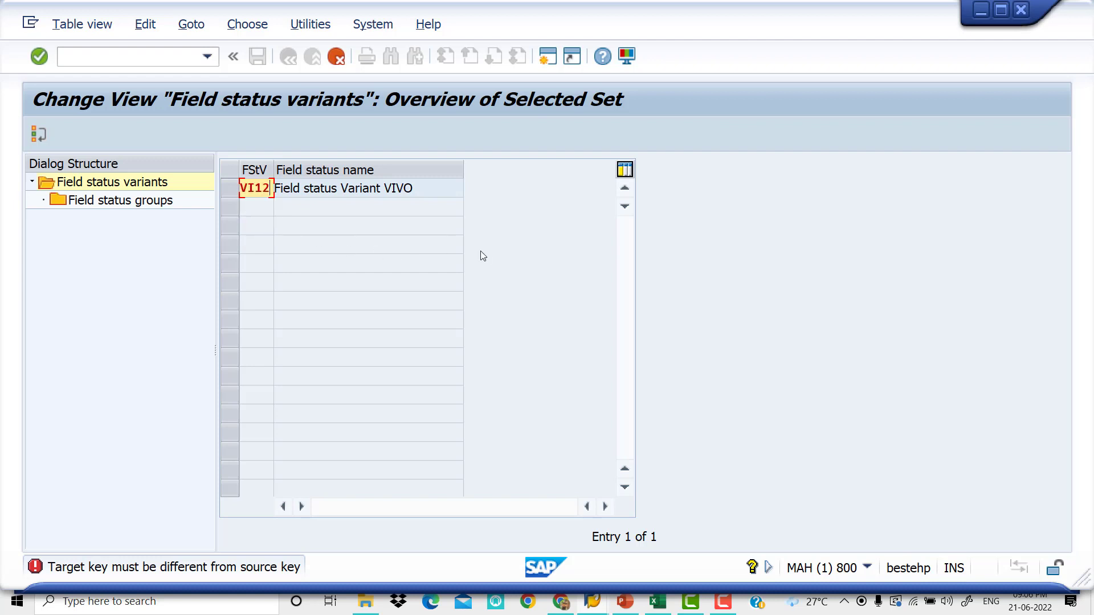
{"action": "key", "text": "Return"}
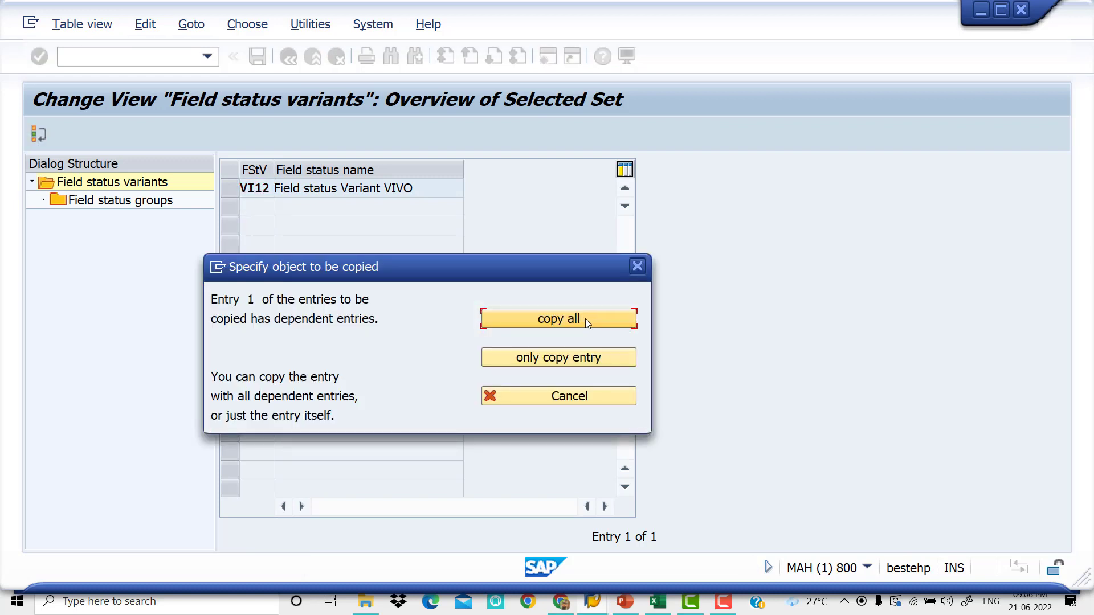
{"action": "left_click", "coordinate": [586, 320]}
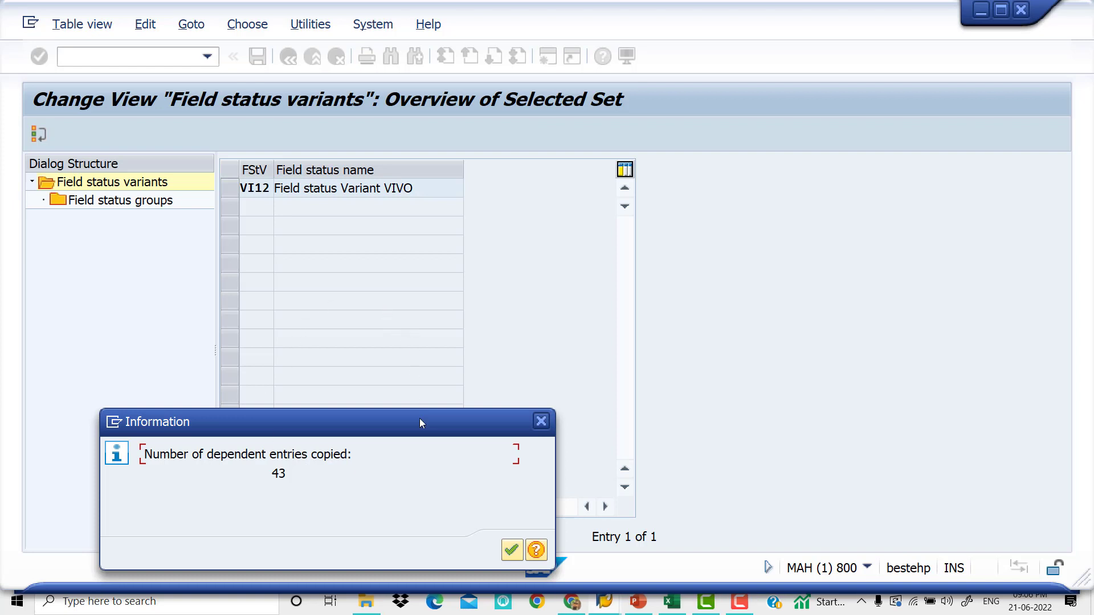
{"action": "left_click", "coordinate": [513, 550]}
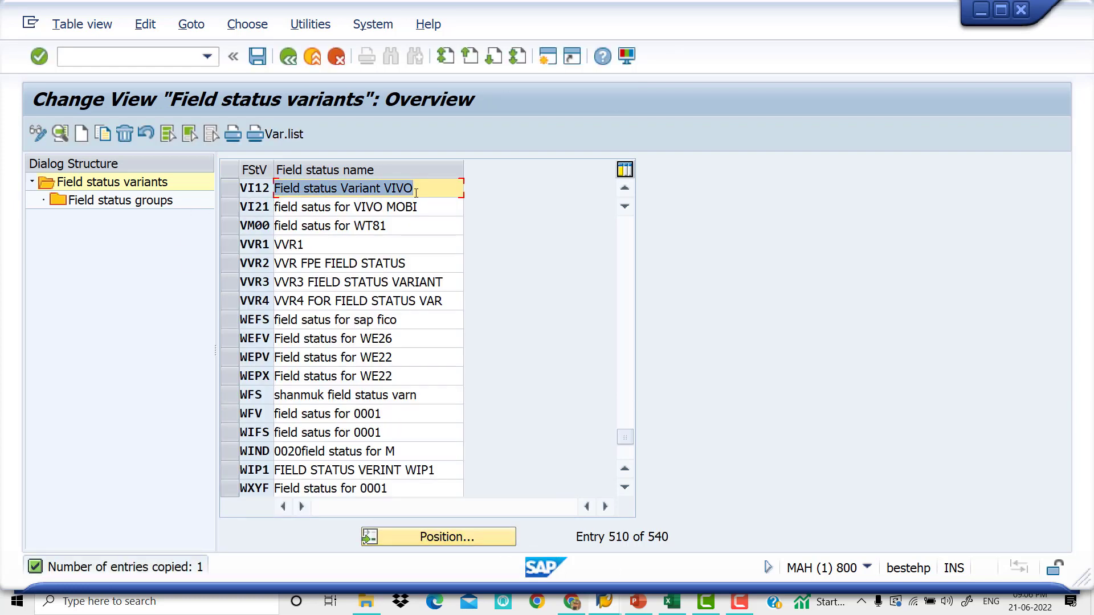
Open the field status groups of variant VI12 and examine groups G001, G003, G004 and G005 with their texts
{"action": "left_click", "coordinate": [233, 192]}
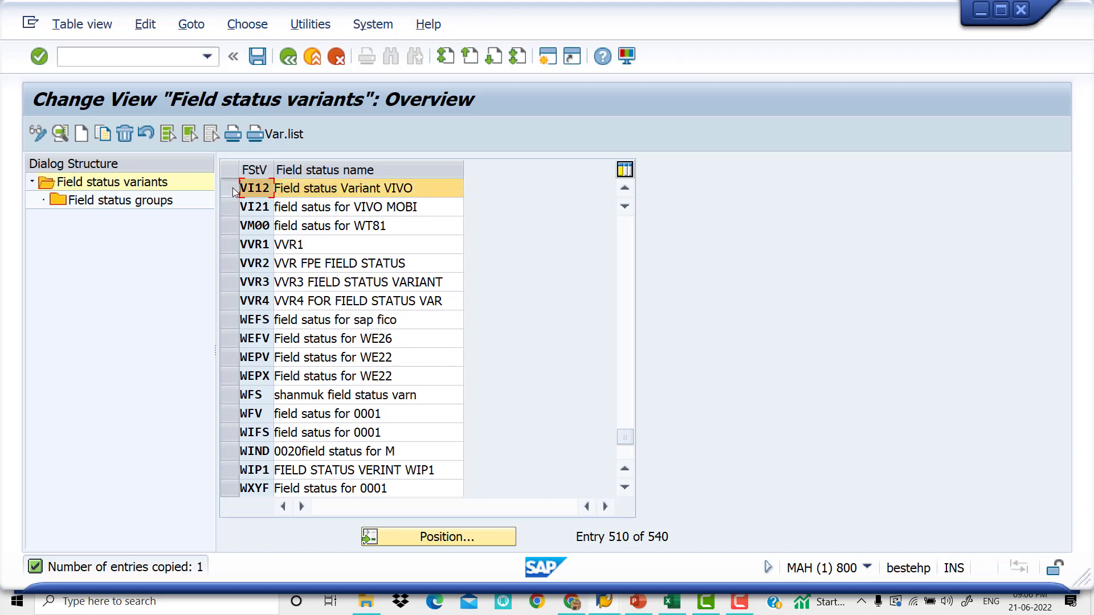
{"action": "double_click", "coordinate": [122, 204]}
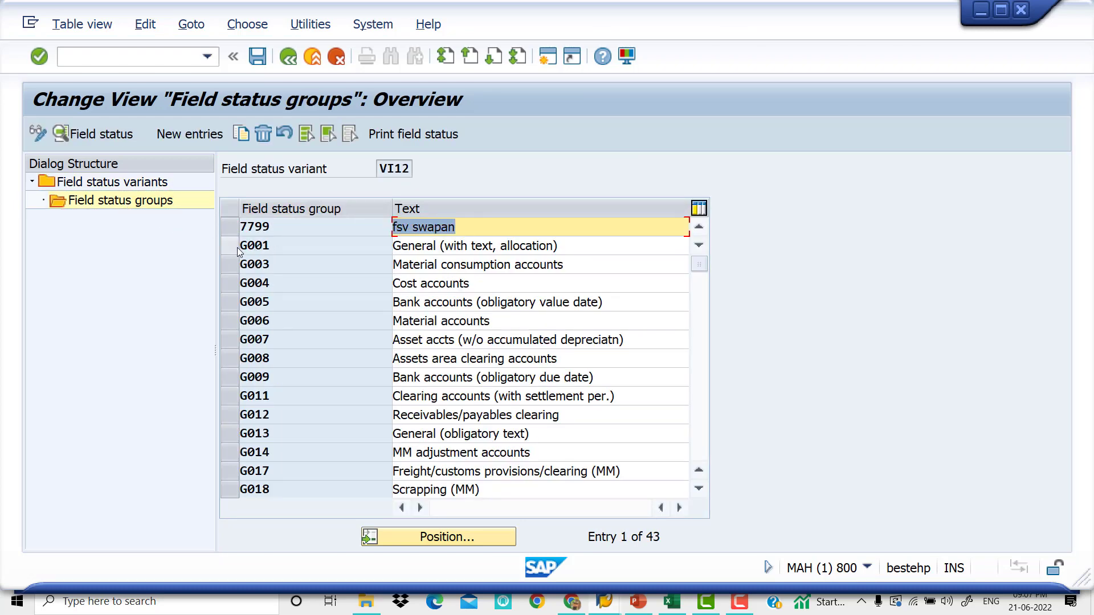
{"action": "left_click_drag", "start_coordinate": [243, 246], "coordinate": [270, 246]}
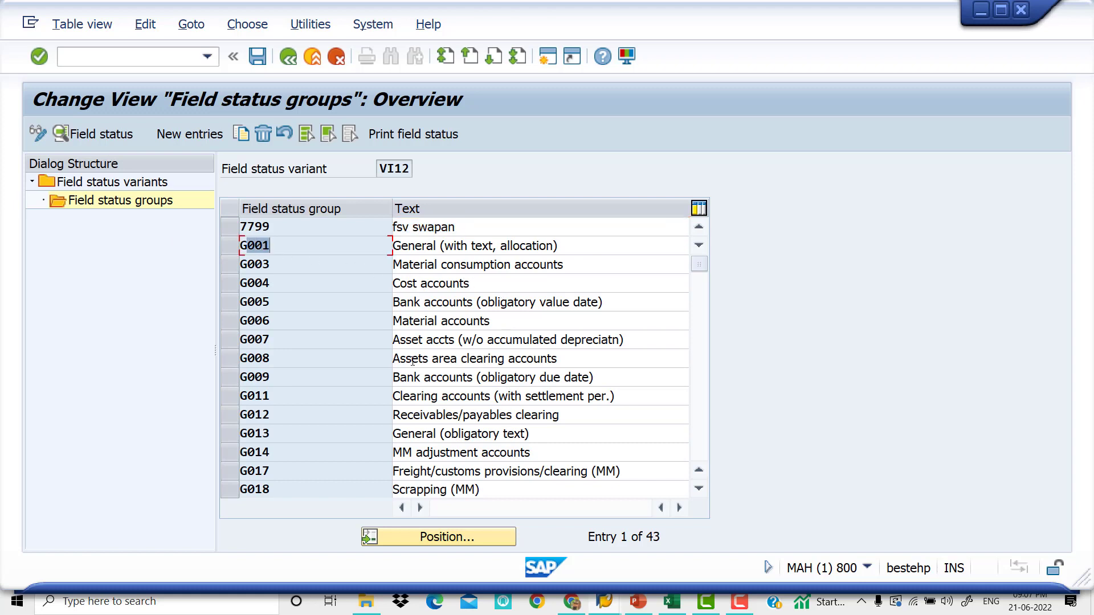
{"action": "left_click", "coordinate": [319, 282]}
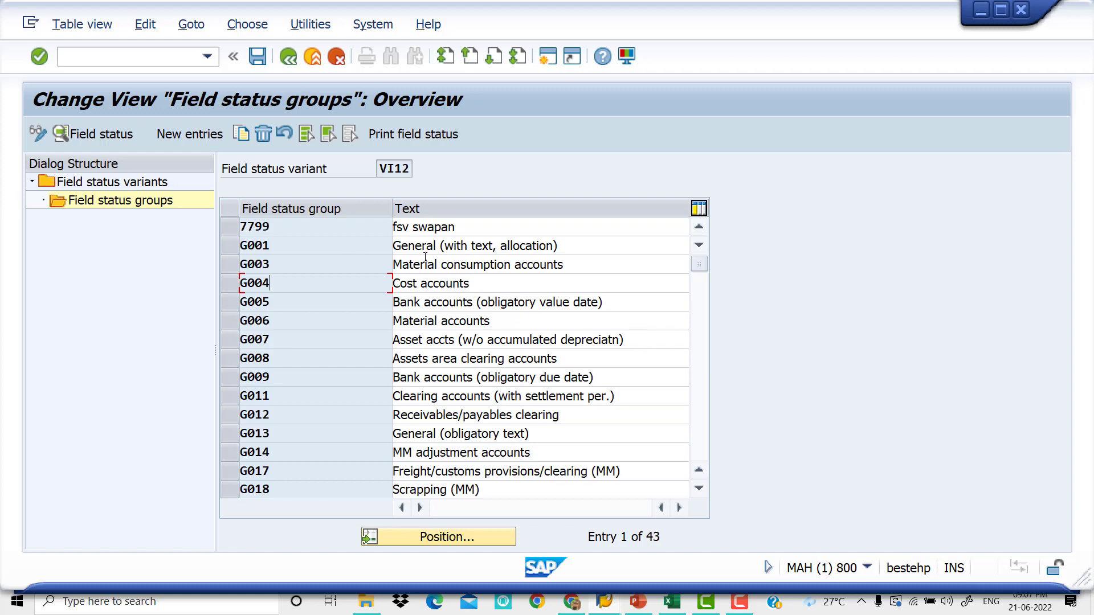
{"action": "left_click_drag", "start_coordinate": [402, 266], "coordinate": [545, 270]}
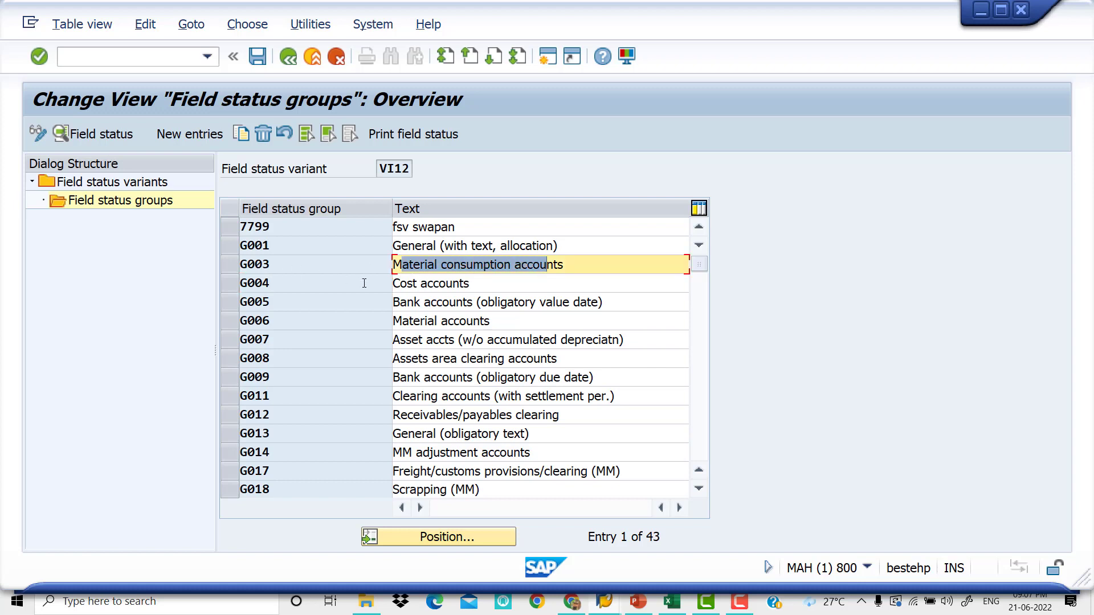
{"action": "left_click_drag", "start_coordinate": [394, 285], "coordinate": [472, 285]}
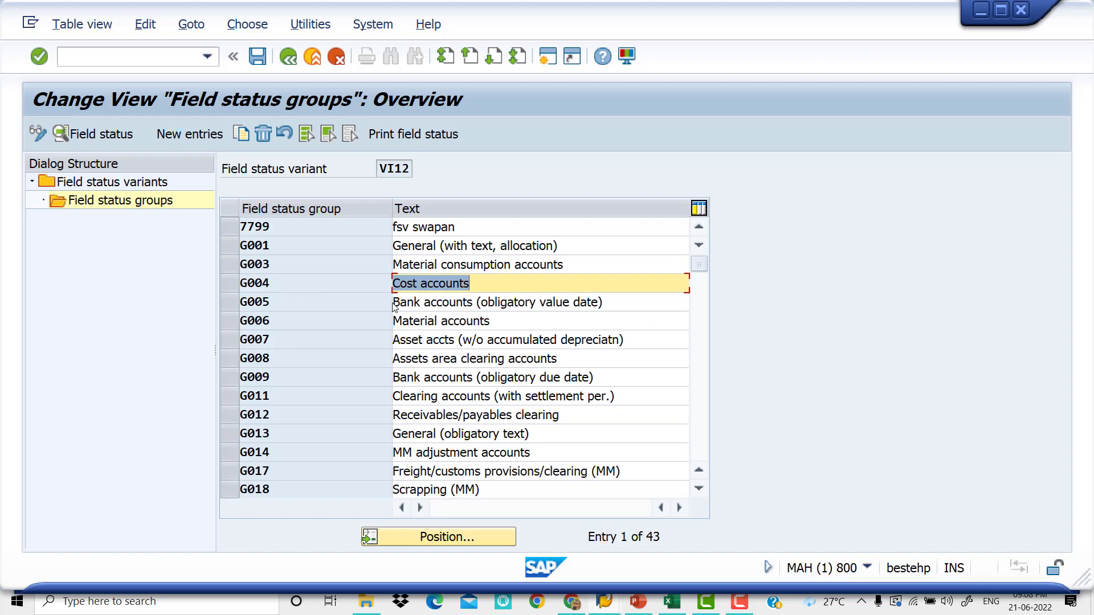
{"action": "left_click_drag", "start_coordinate": [395, 304], "coordinate": [473, 306]}
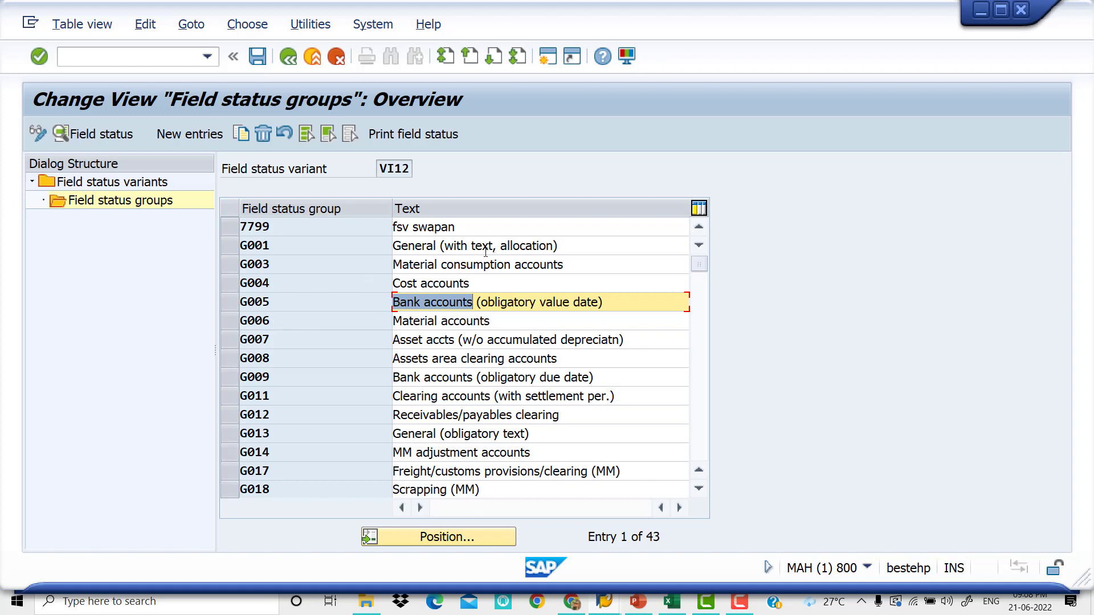
{"action": "left_click", "coordinate": [577, 249]}
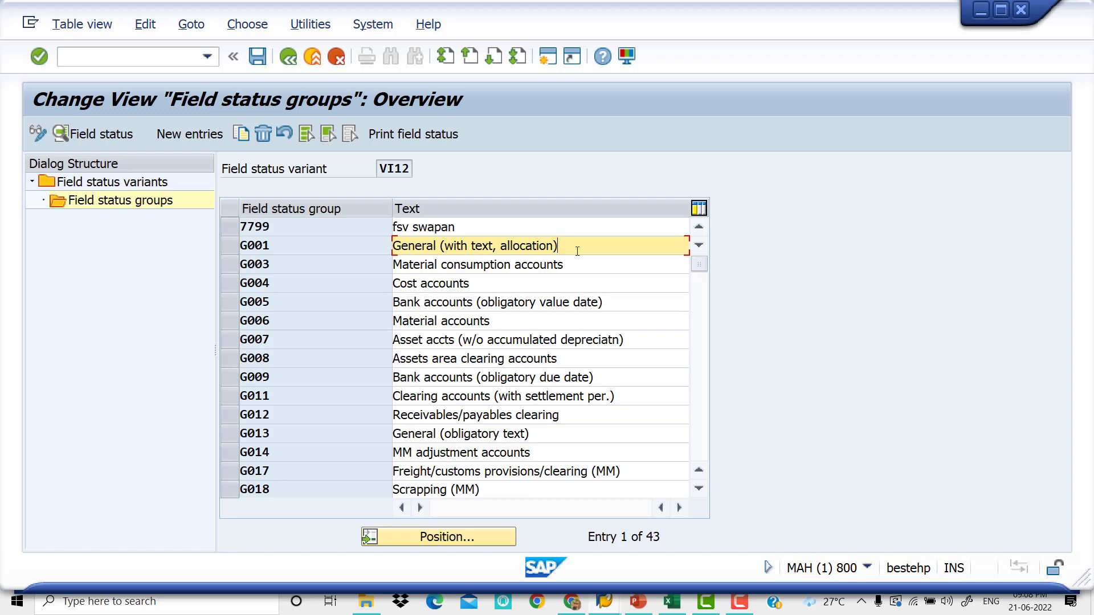
Examine the General data settings of field status group G001, trying Invoice Reference as a required entry and returning it to suppressed
{"action": "double_click", "coordinate": [577, 248]}
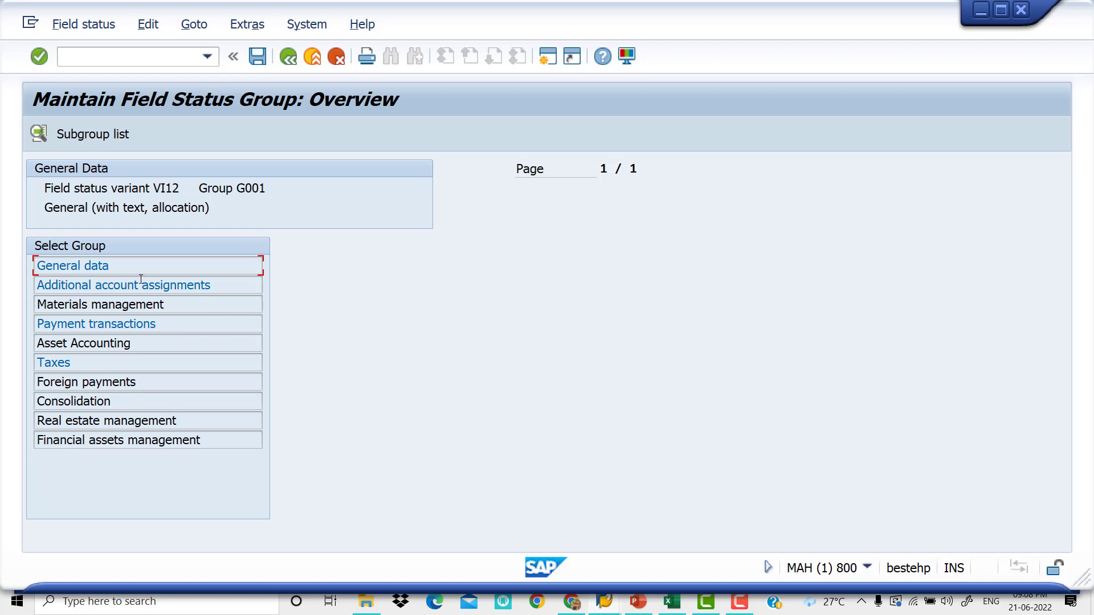
{"action": "double_click", "coordinate": [154, 267]}
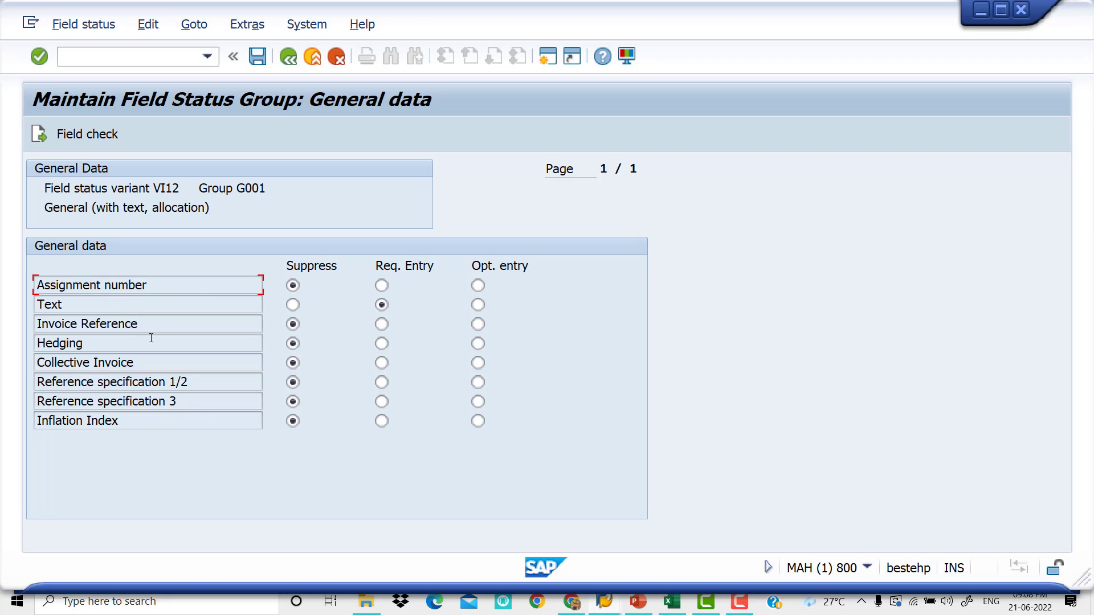
{"action": "left_click", "coordinate": [386, 323]}
{"action": "left_click", "coordinate": [292, 324]}
{"action": "left_click", "coordinate": [291, 57]}
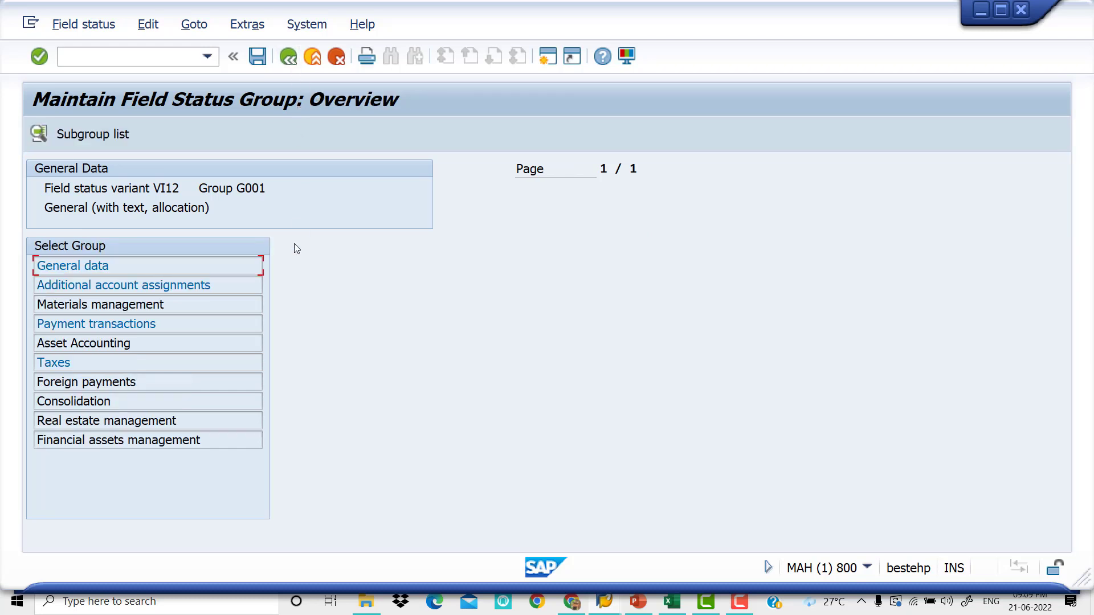
Examine the Additional account assignments and Materials management field settings of group G001, and return to the field status groups list
{"action": "double_click", "coordinate": [220, 285]}
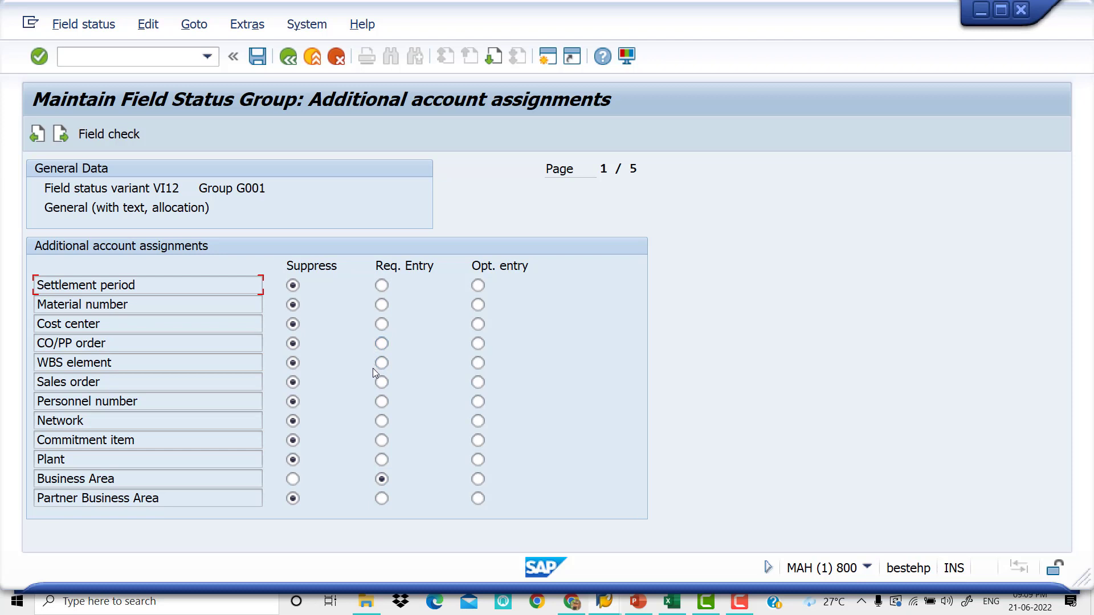
{"action": "left_click", "coordinate": [288, 56]}
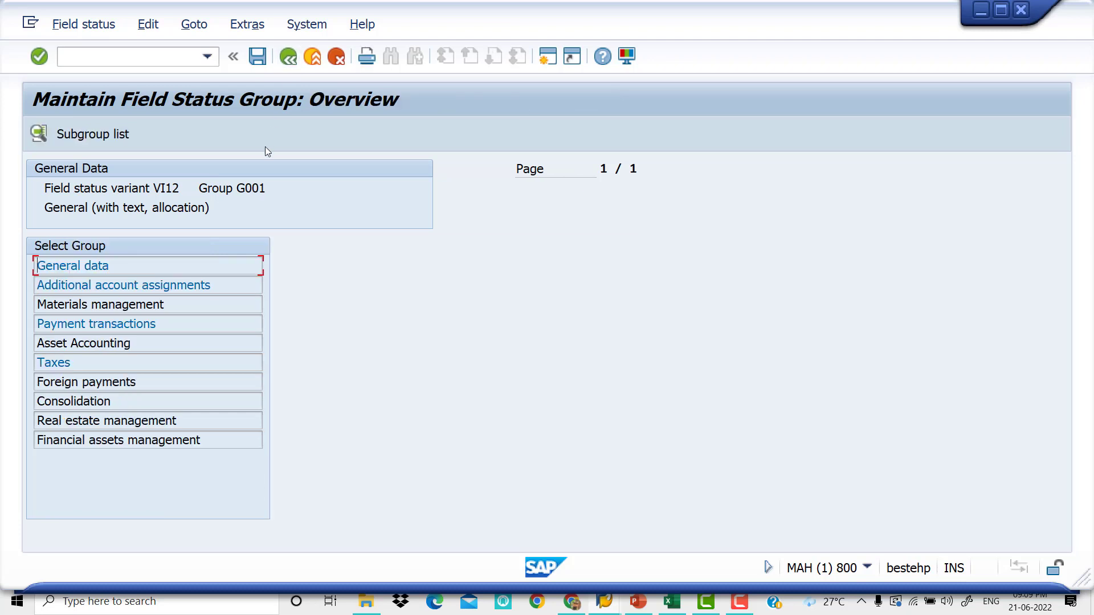
{"action": "double_click", "coordinate": [207, 305]}
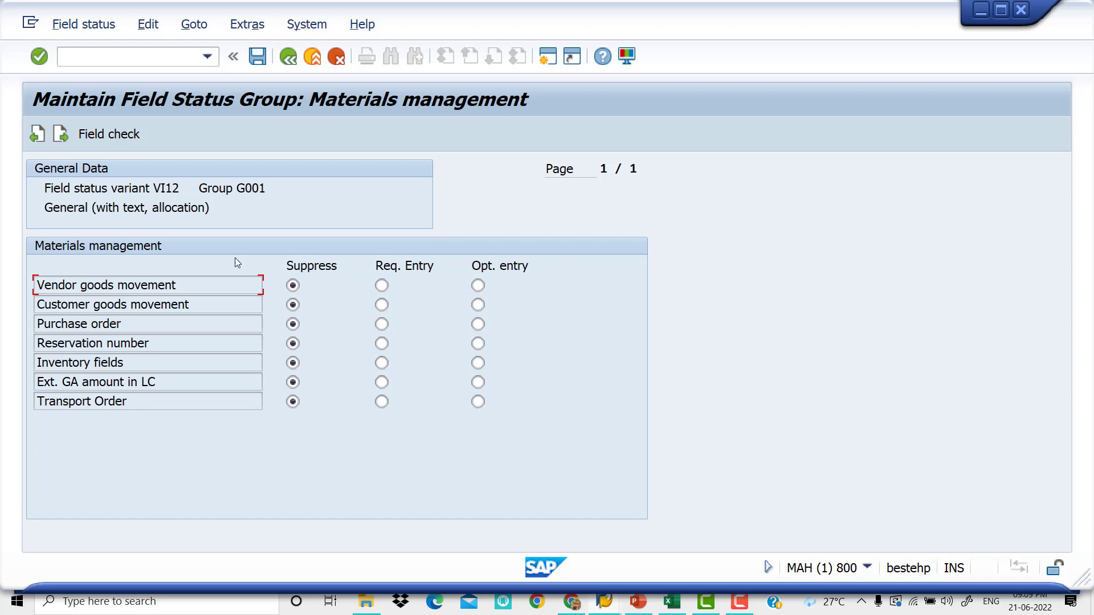
{"action": "left_click", "coordinate": [288, 57]}
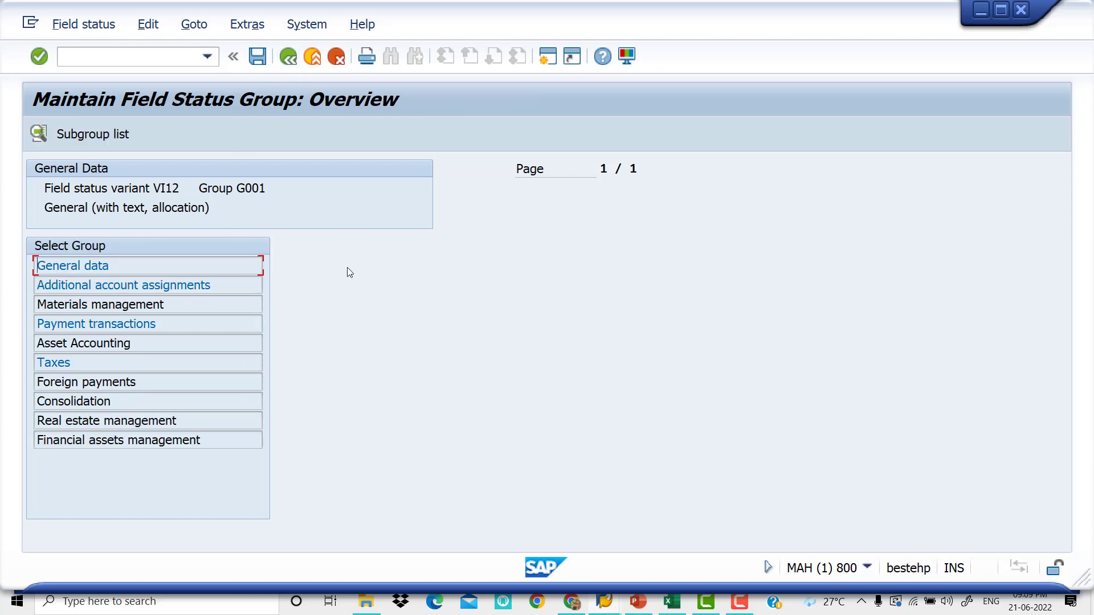
{"action": "left_click", "coordinate": [290, 58]}
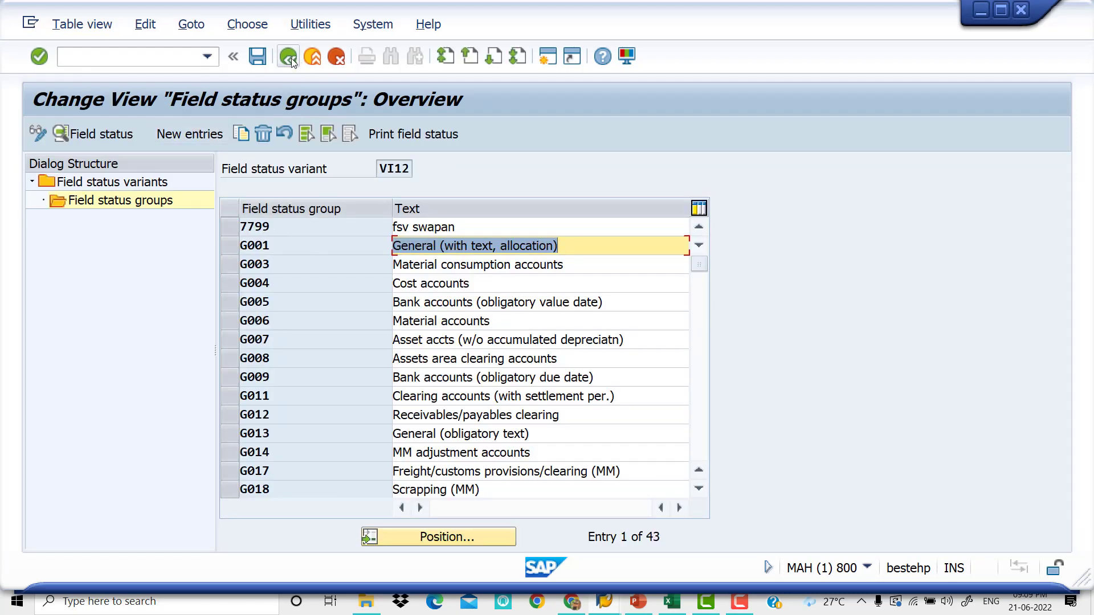
Save field status variant VI12 under the existing customizing request "GLOBAL SETTINGS FISCAL YEAR VARIANT"
{"action": "left_click", "coordinate": [258, 57]}
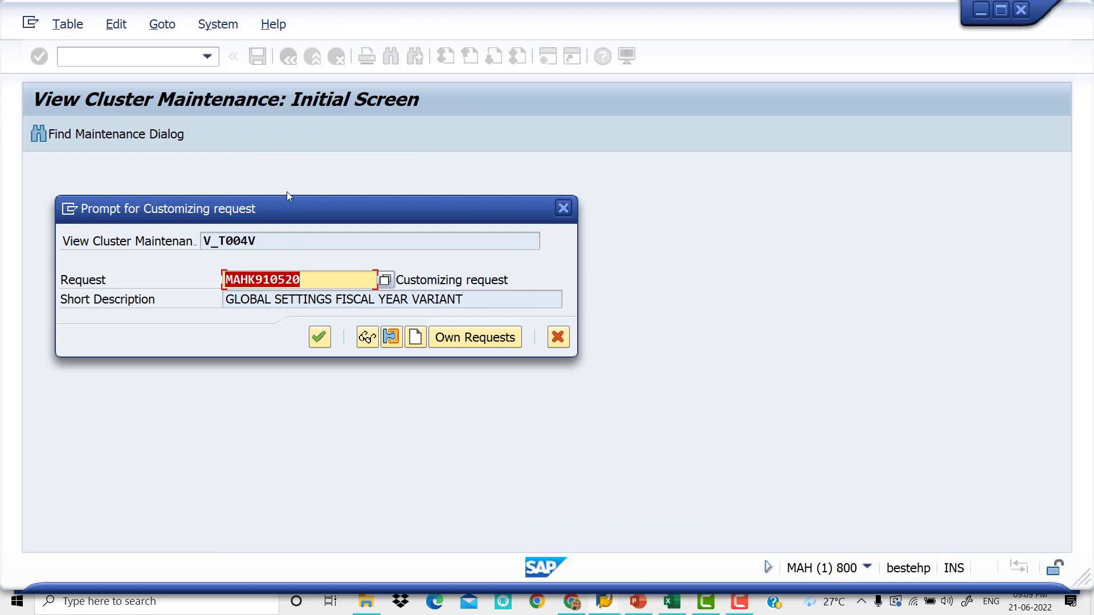
{"action": "left_click", "coordinate": [385, 280]}
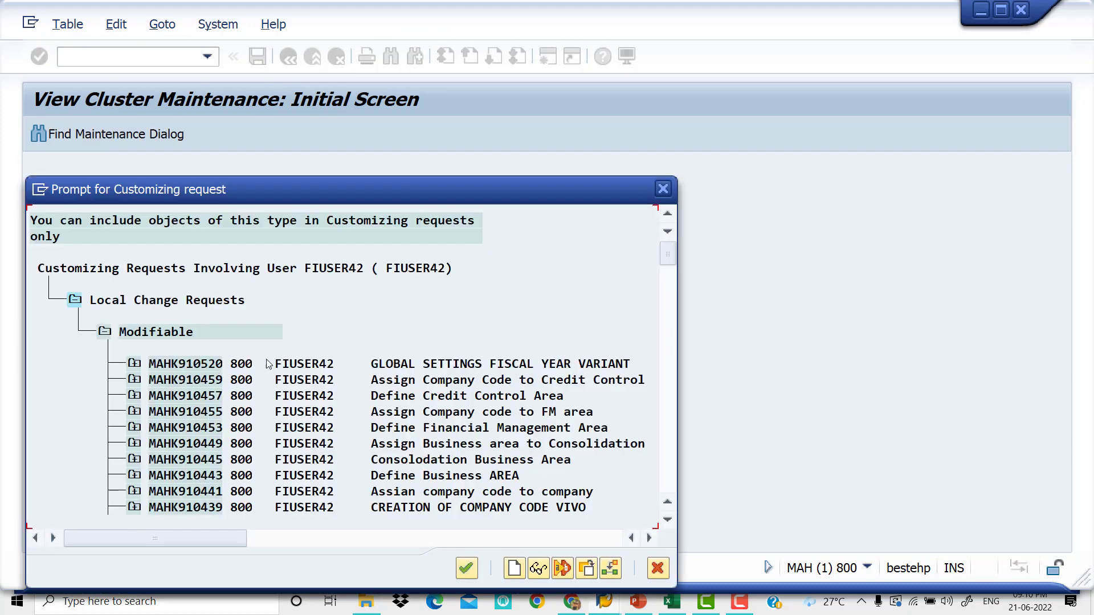
{"action": "double_click", "coordinate": [284, 365]}
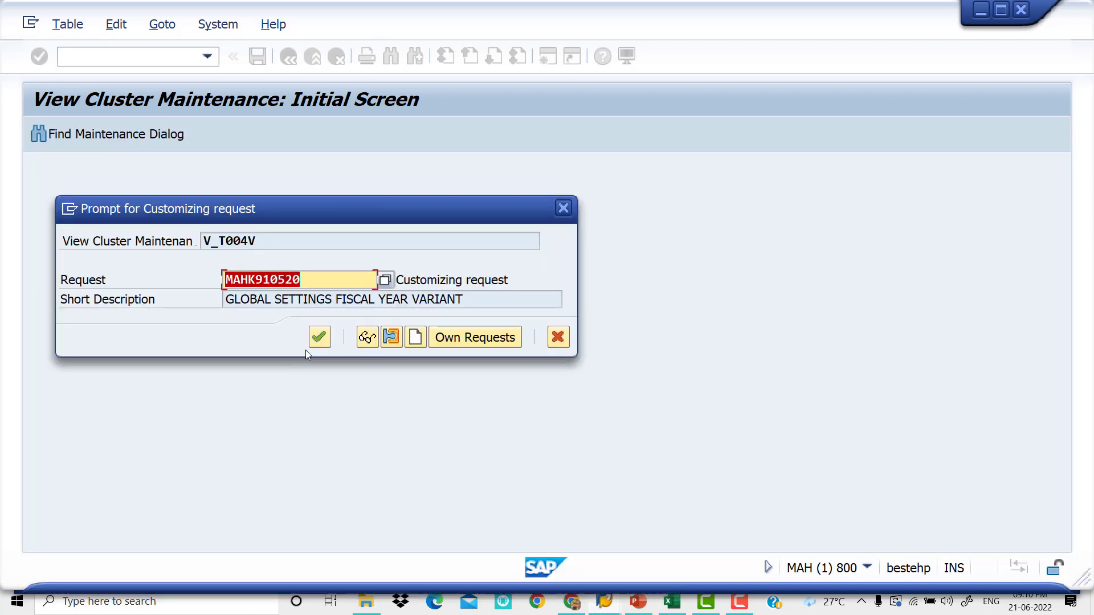
{"action": "left_click", "coordinate": [320, 337]}
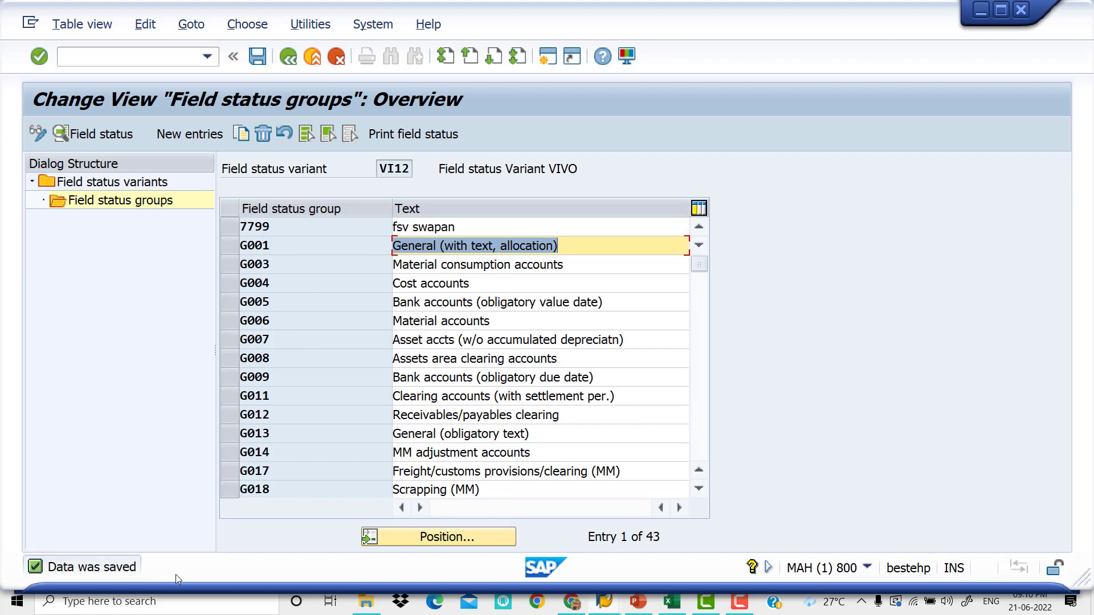
Switch to the PowerPoint list of global settings T-codes and review items 1 to 6, from Fiscal Year Variant to Define Field Status Variants
{"action": "left_click", "coordinate": [637, 609]}
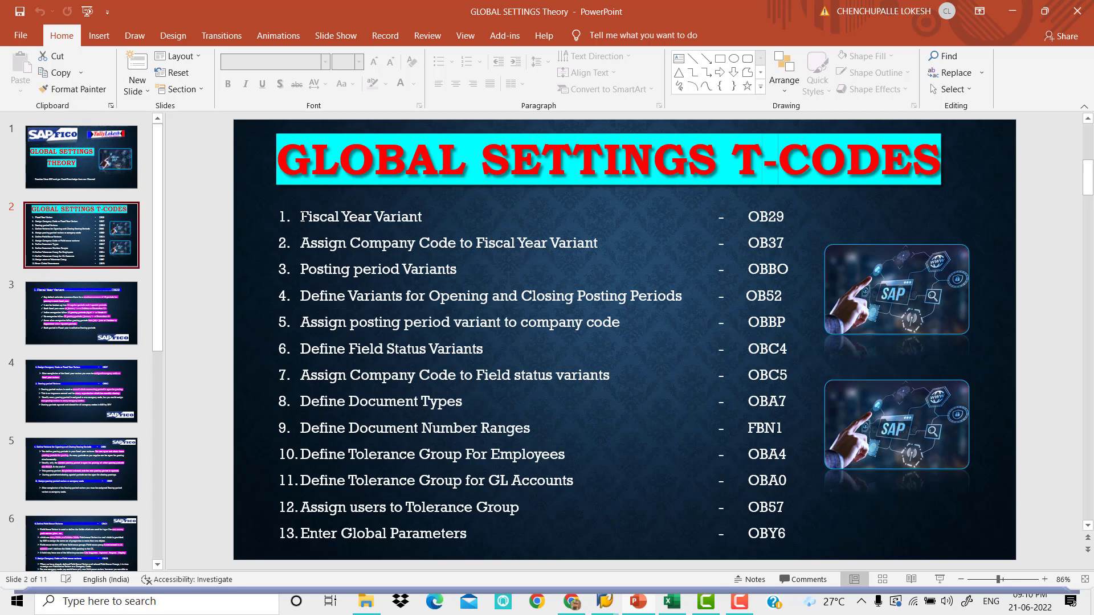
{"action": "mouse_move", "coordinate": [300, 217]}
{"action": "left_mouse_down"}
{"action": "mouse_move", "coordinate": [587, 269]}
{"action": "mouse_move", "coordinate": [579, 349]}
{"action": "mouse_move", "coordinate": [774, 351]}
{"action": "left_mouse_up"}
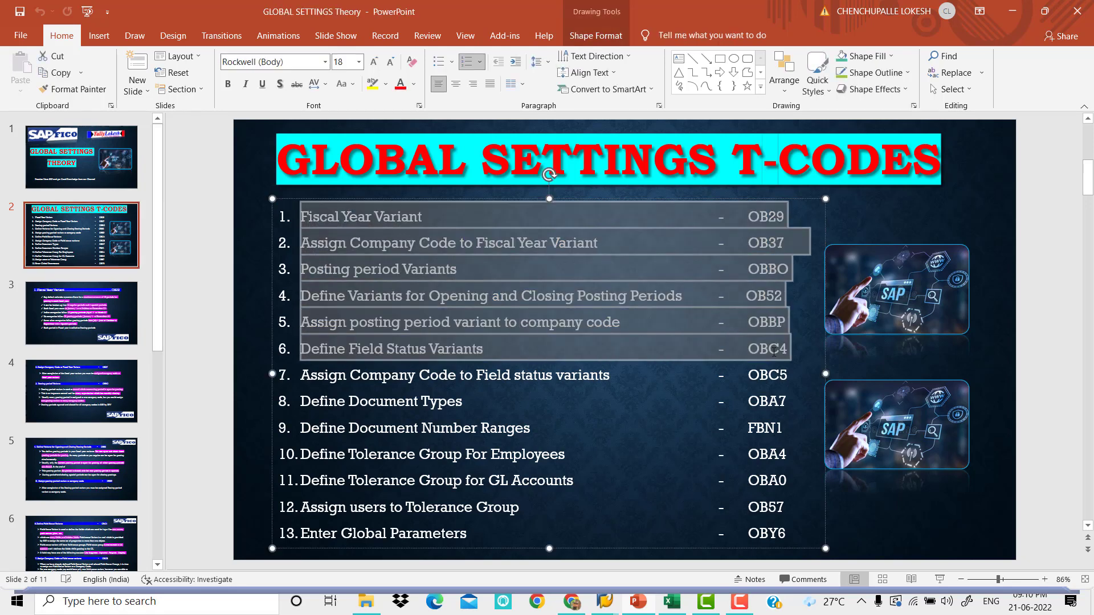
{"action": "left_click", "coordinate": [976, 176]}
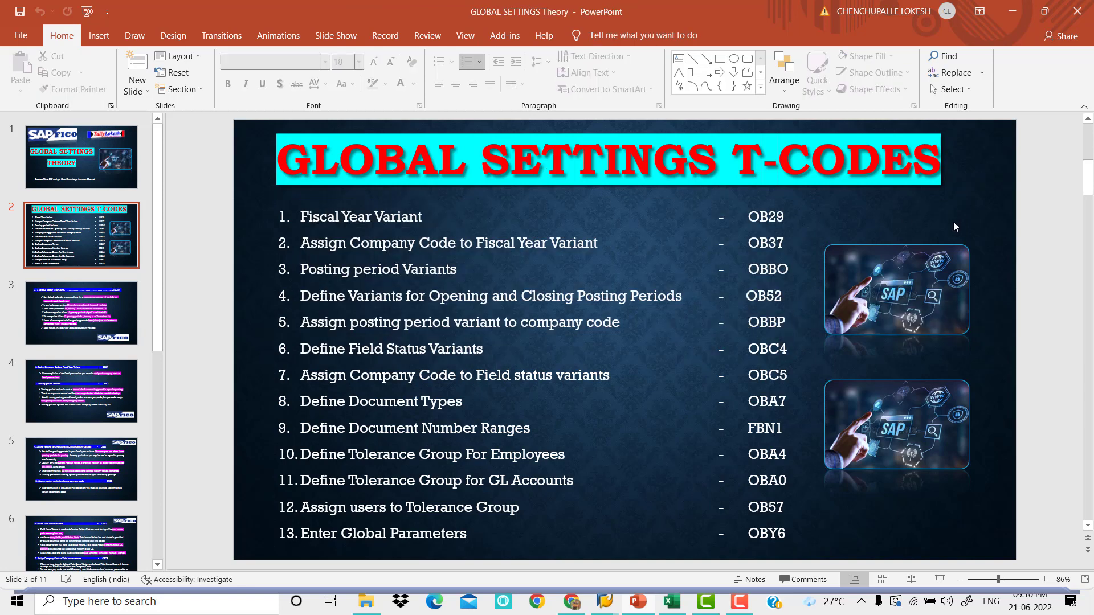